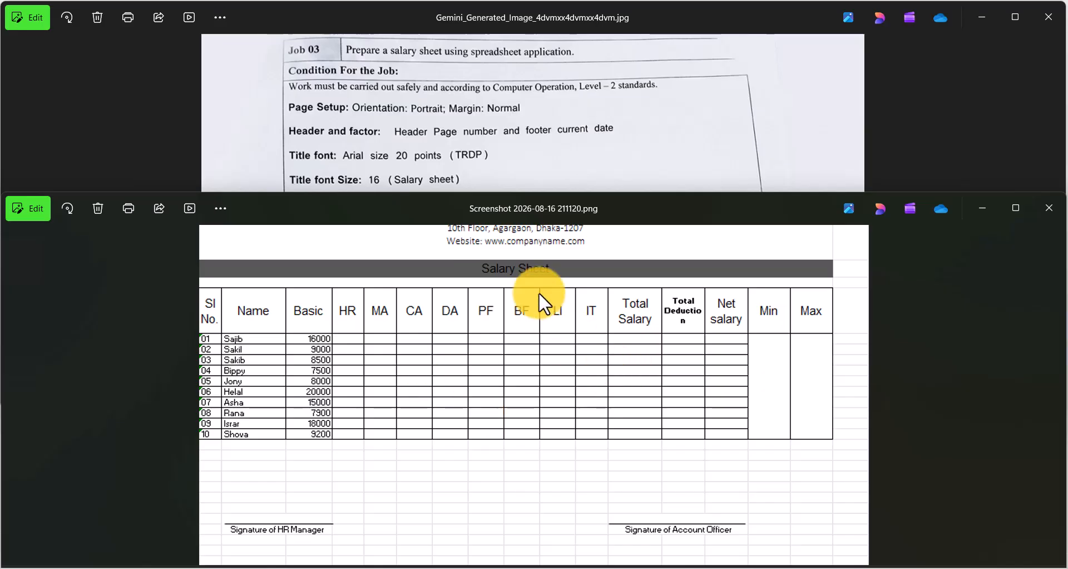
# Examine the Job 03 specification image and the sample salary sheet image, comparing the title, font and cell formatting requirements with the layout
pyautogui.click(509, 173)
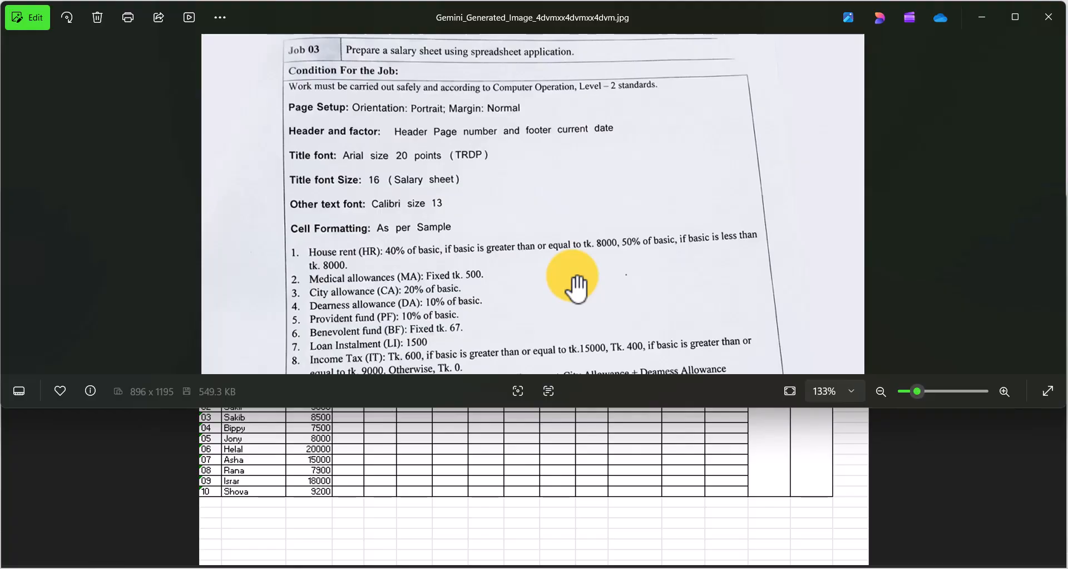
pyautogui.click(555, 430)
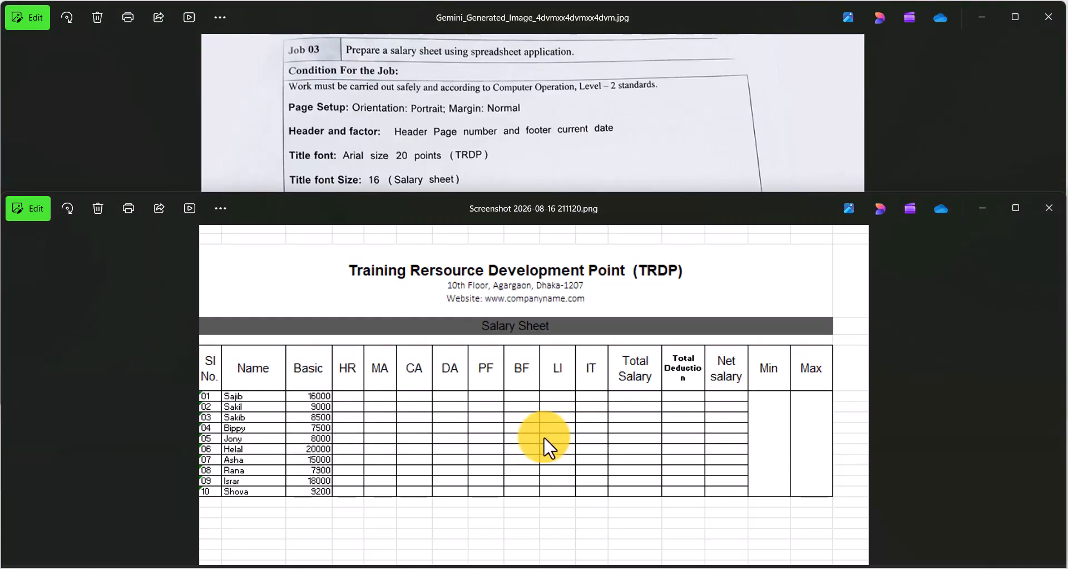
pyautogui.scroll(-1, 452, 423)
pyautogui.scroll(1, 476, 390)
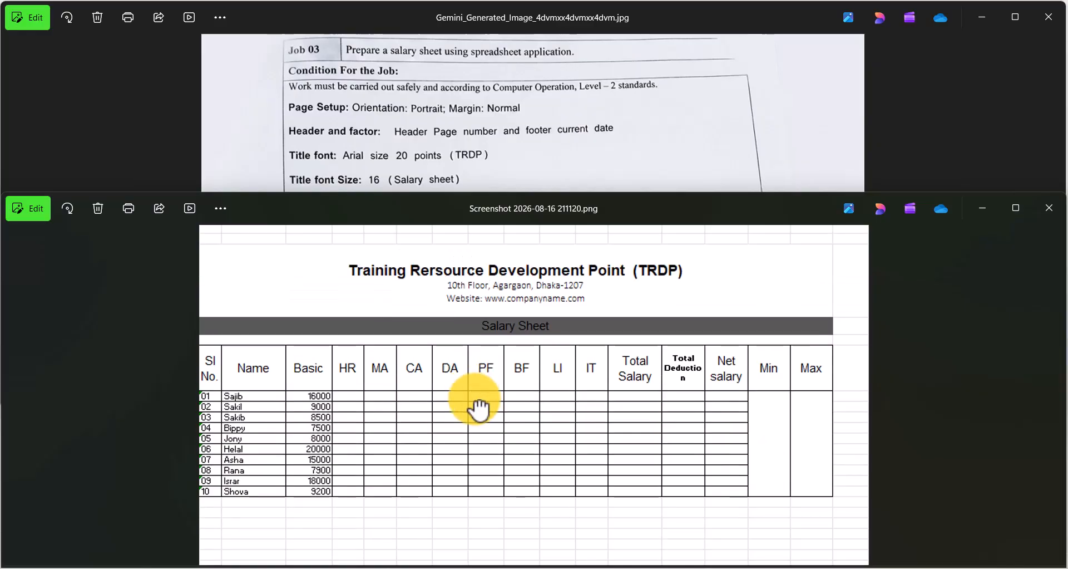
pyautogui.click(487, 169)
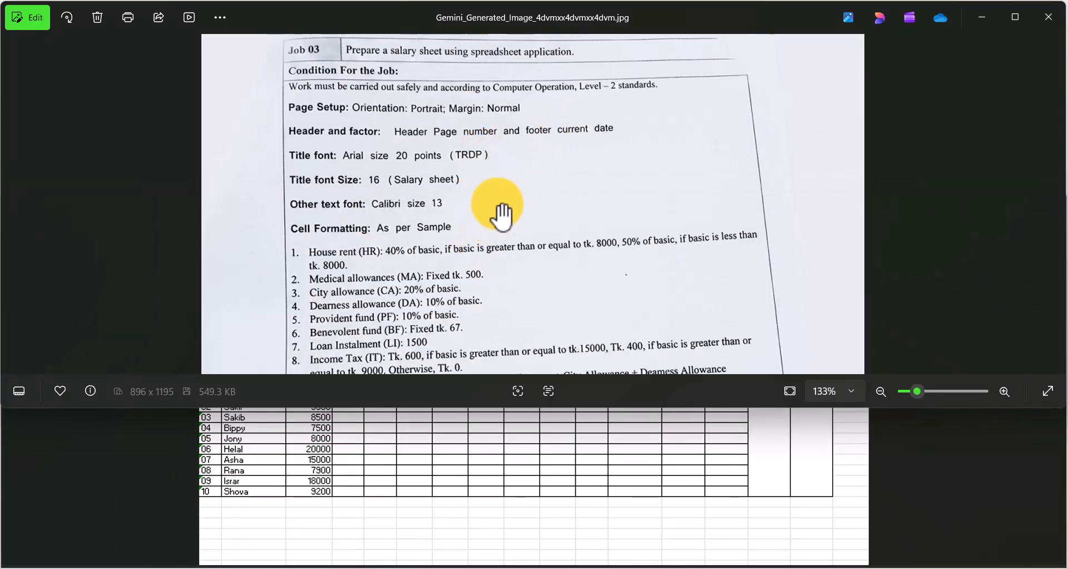
pyautogui.scroll(-1, 484, 240)
pyautogui.scroll(2, 487, 237)
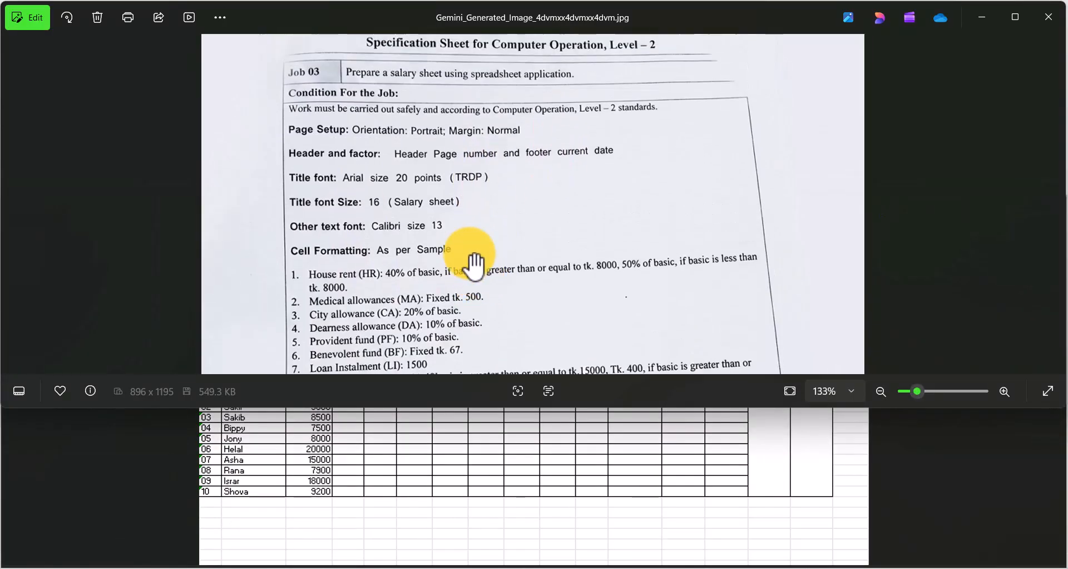
pyautogui.click(532, 465)
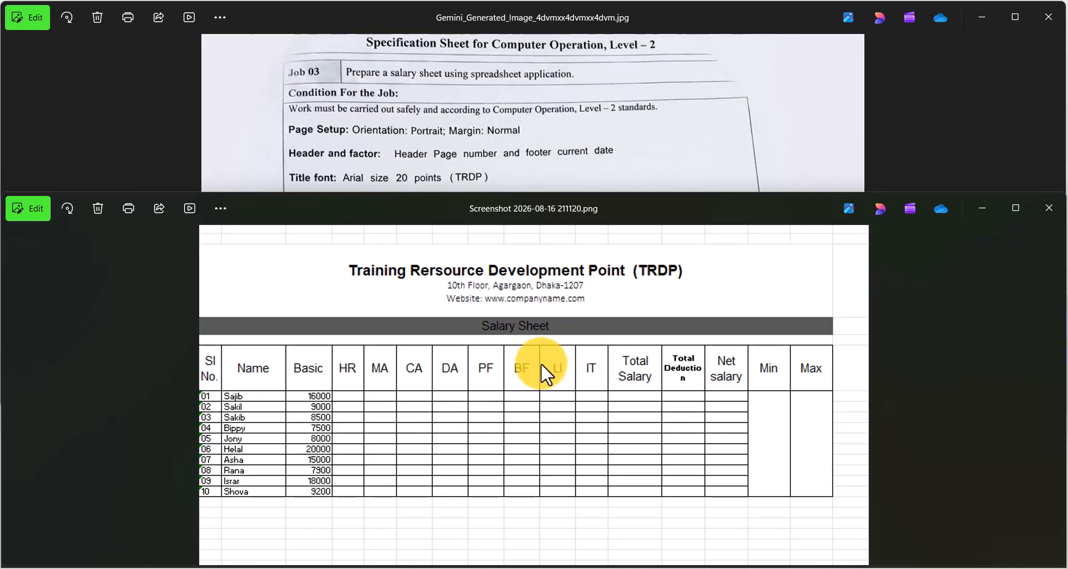
pyautogui.click(482, 131)
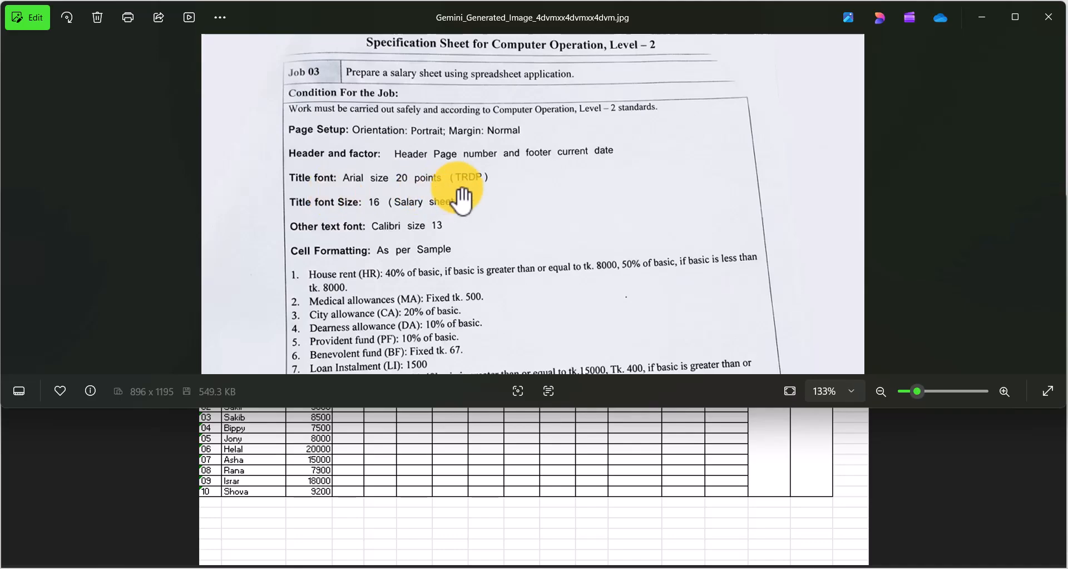
pyautogui.click(509, 443)
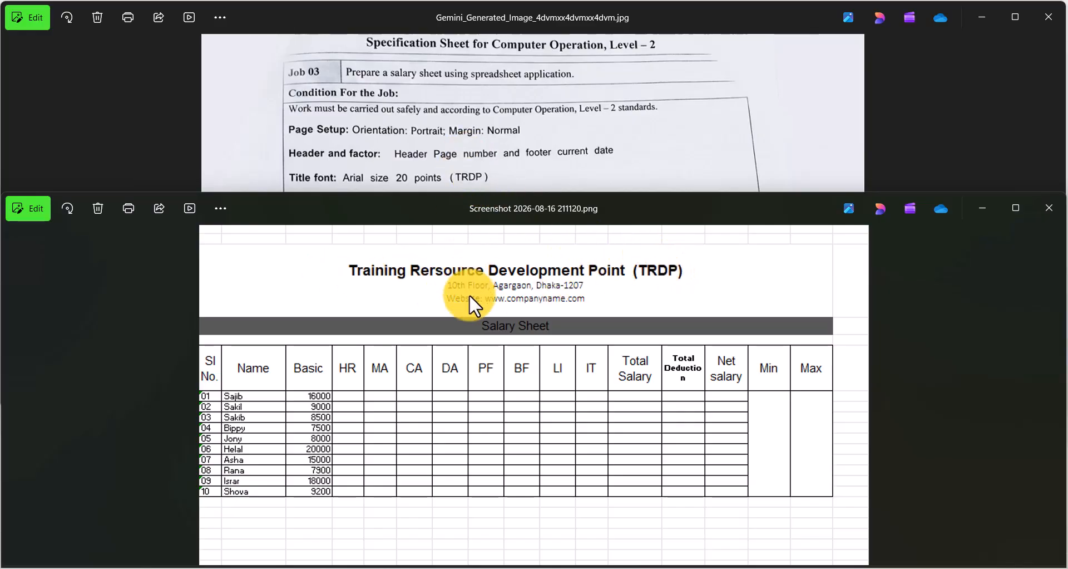
pyautogui.click(439, 183)
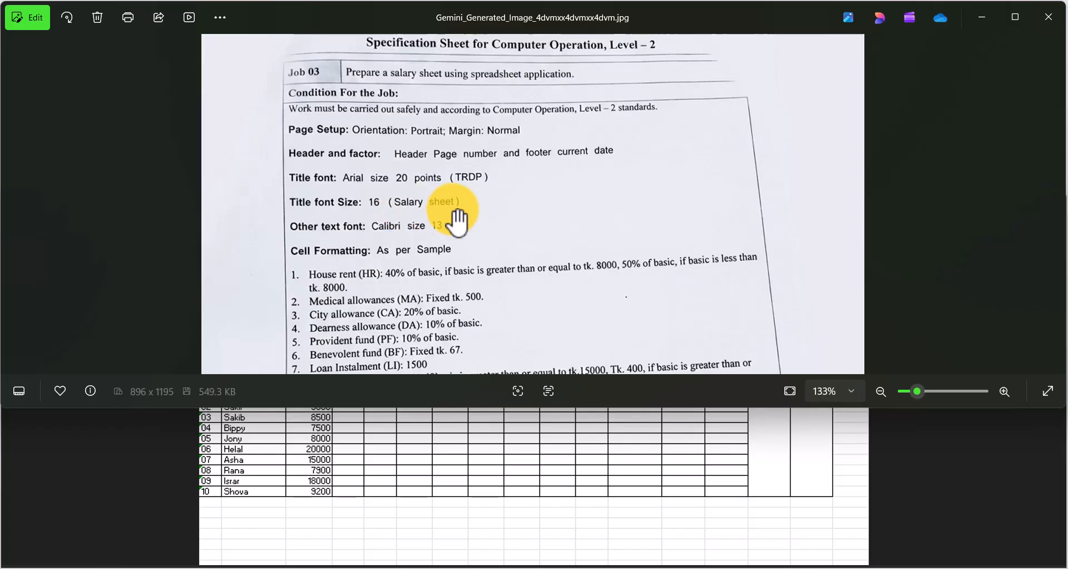
pyautogui.click(490, 487)
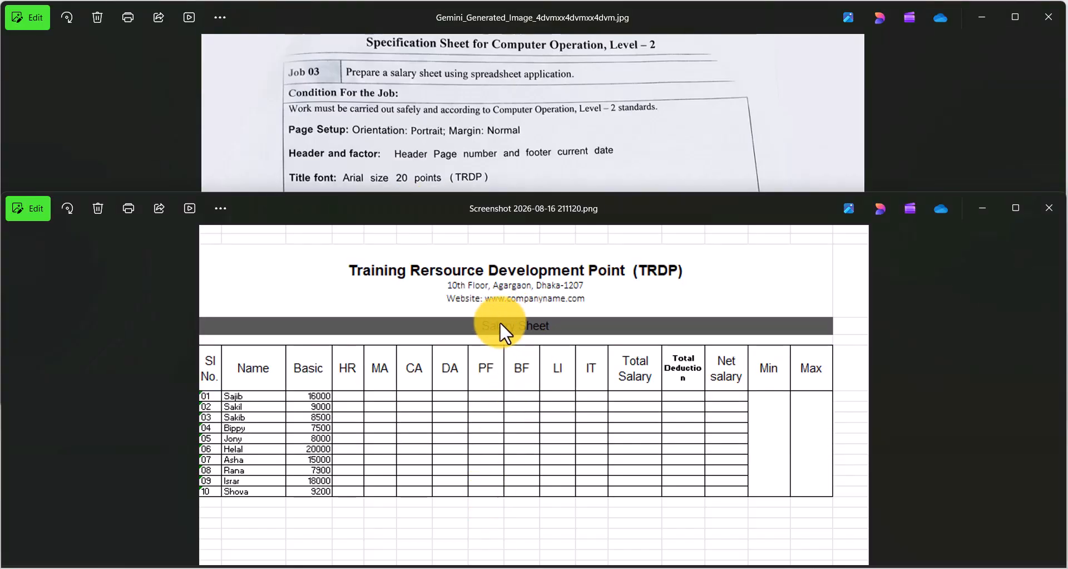
pyautogui.click(444, 173)
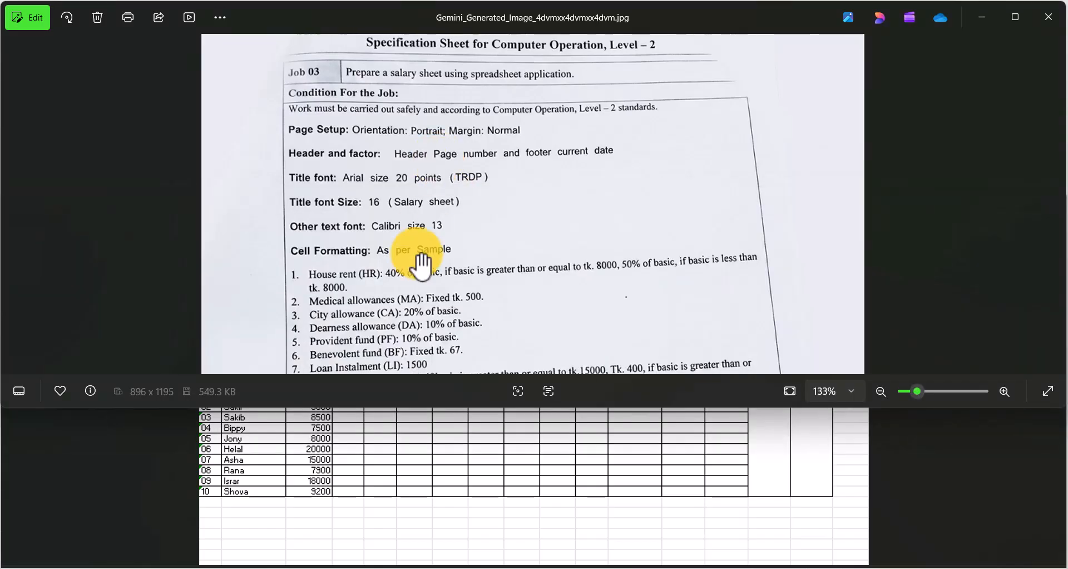
pyautogui.click(409, 419)
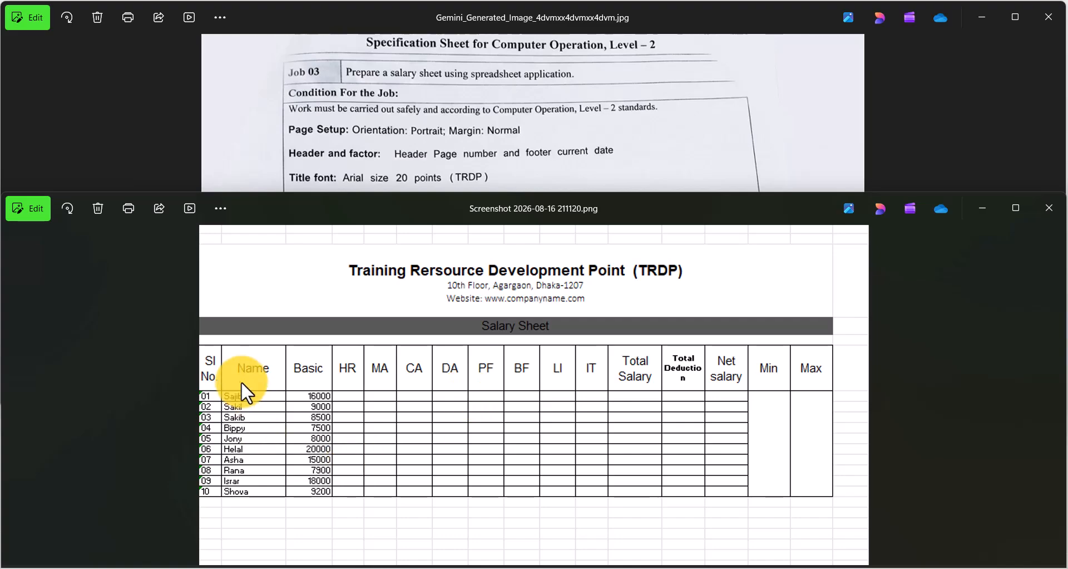
pyautogui.click(479, 127)
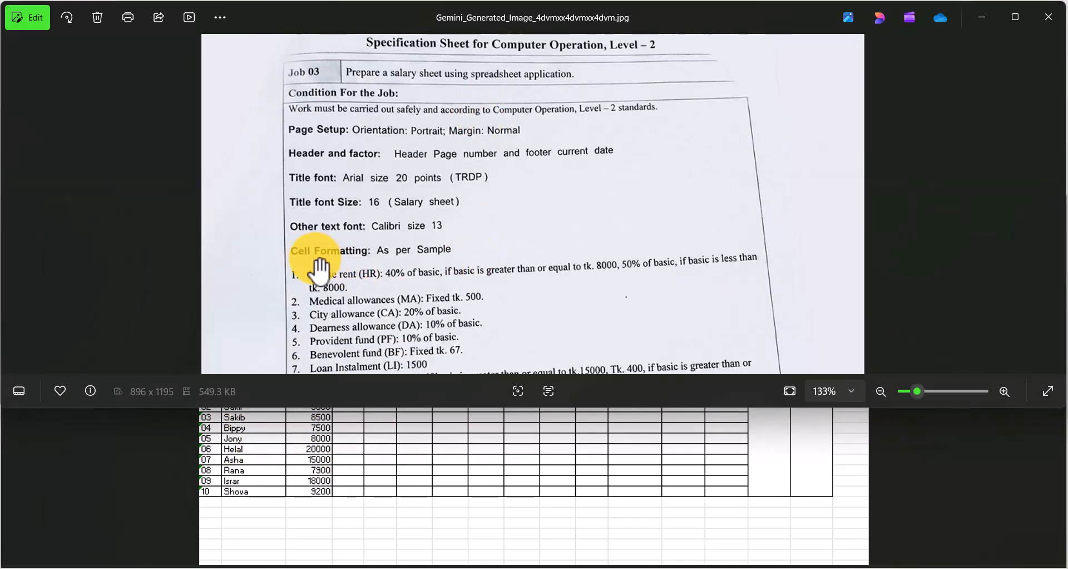
pyautogui.click(503, 449)
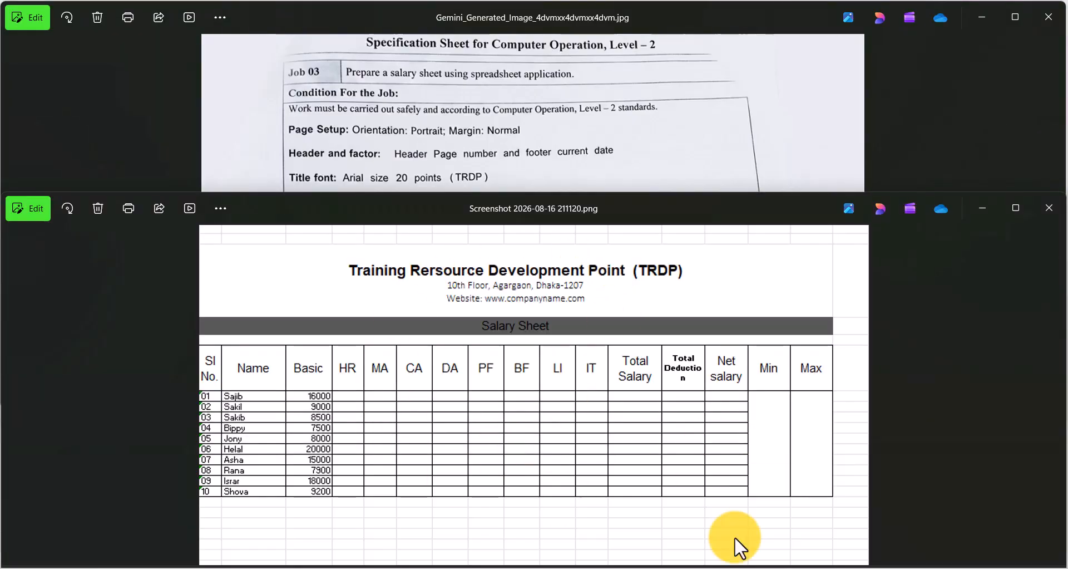
# Switch to the Excel workbook and clear the salary table's entries from HR through Max for all ten employees
pyautogui.click(702, 561)
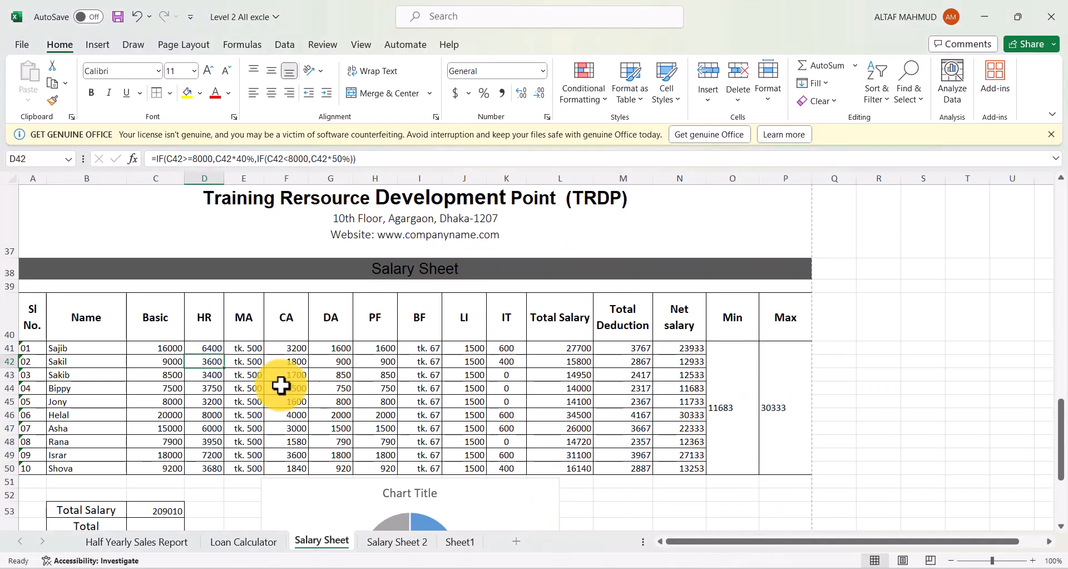
pyautogui.moveTo(245, 353); pyautogui.dragTo(768, 475)
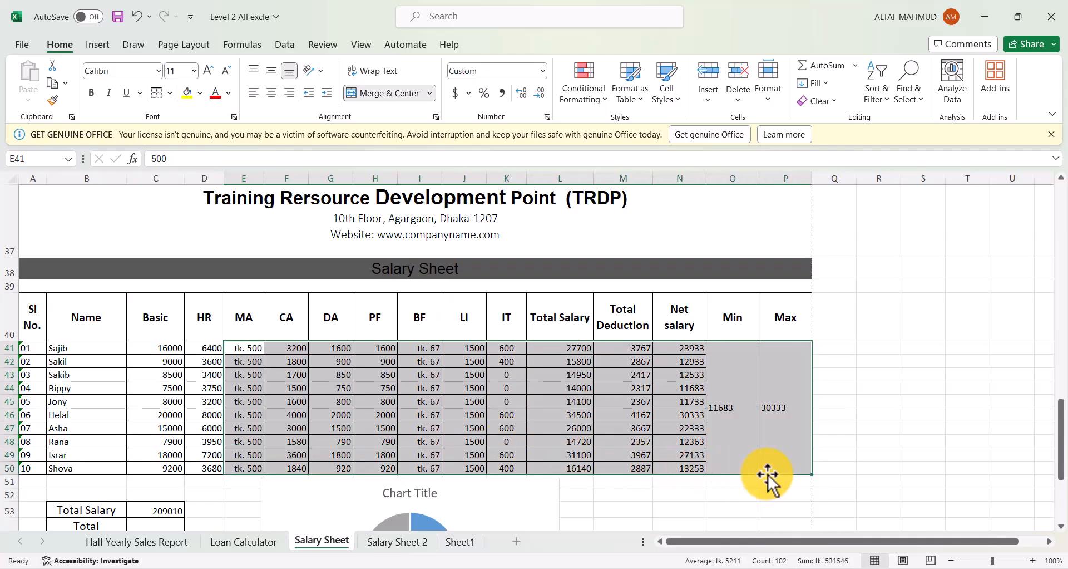
pyautogui.press('Delete')
pyautogui.moveTo(207, 344); pyautogui.dragTo(274, 467)
pyautogui.press('Delete')
# Delete rows 52 to 56, which hold the Total Salary, Total Deduction and Net salary summary table
pyautogui.scroll(-1, 269, 477)
pyautogui.moveTo(10, 408); pyautogui.dragTo(19, 497)
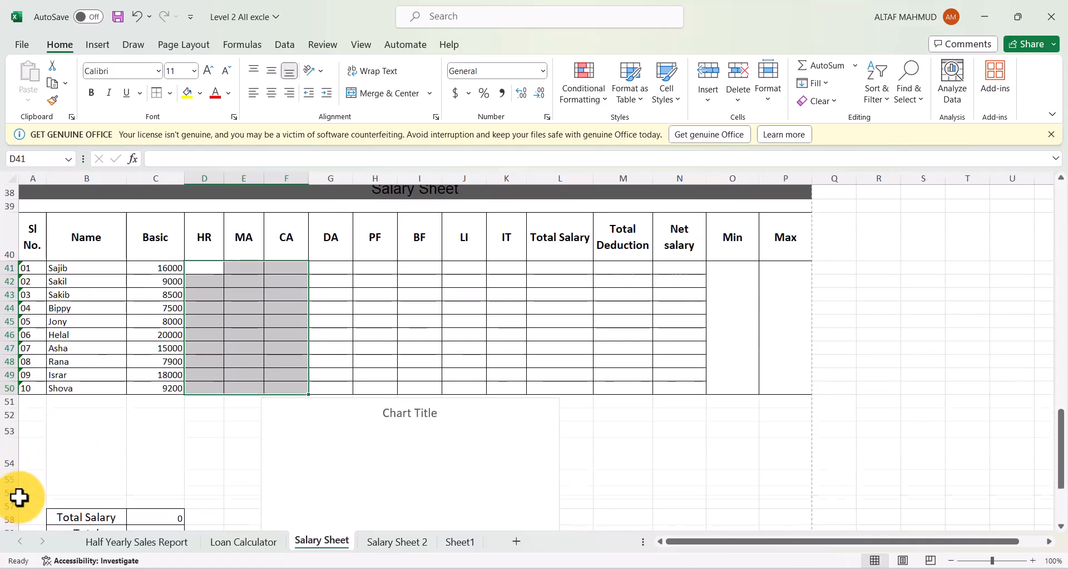
pyautogui.hotkey('ctrl', 'z')
pyautogui.moveTo(9, 415); pyautogui.dragTo(7, 494)
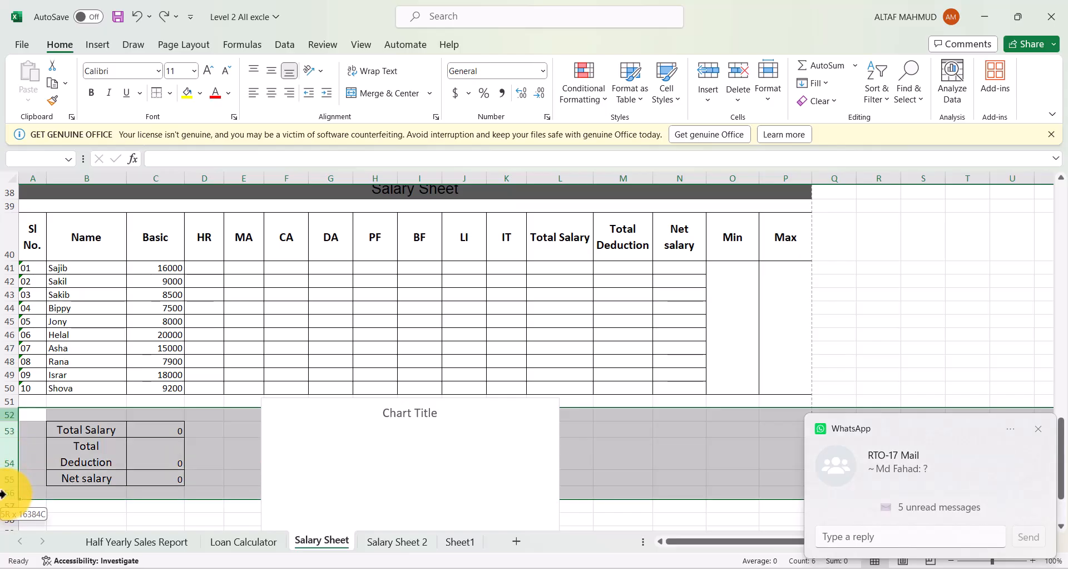
pyautogui.rightClick(7, 495)
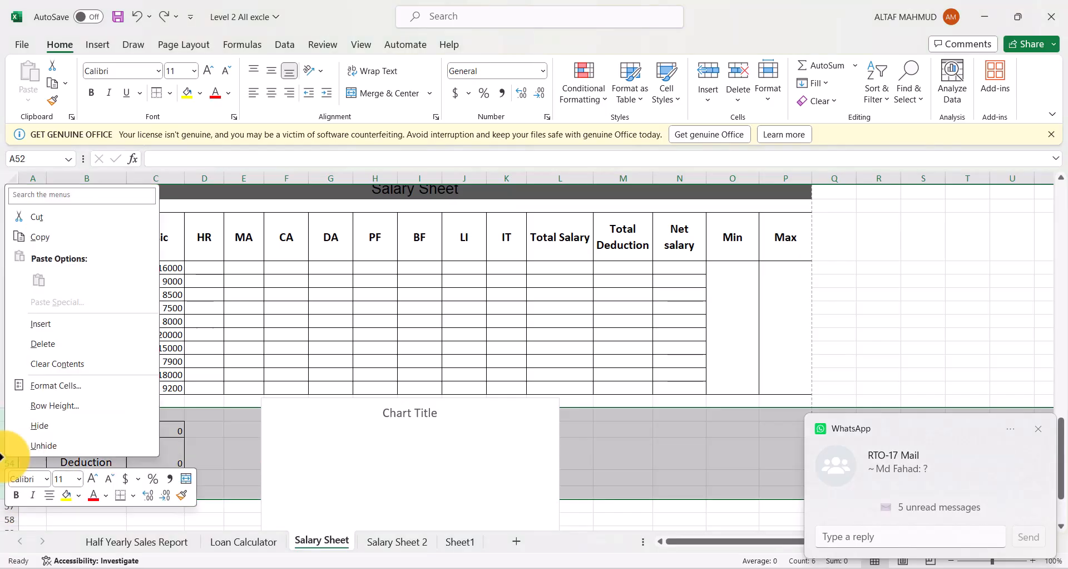
pyautogui.click(48, 342)
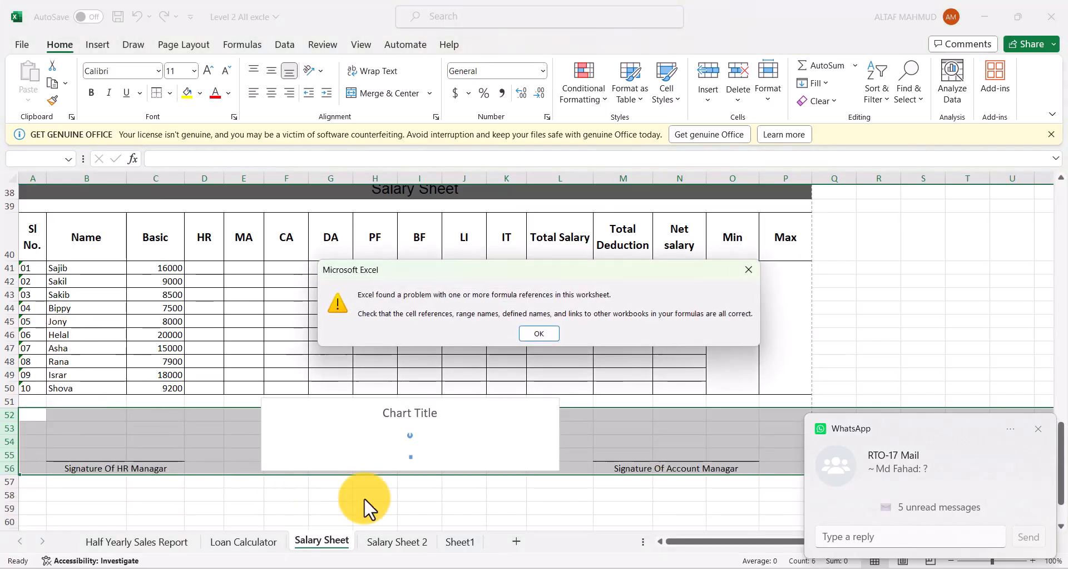
pyautogui.click(551, 333)
# Delete the chart below the salary table and remove rows 52 to 56 containing the signature lines
pyautogui.click(494, 436)
pyautogui.press('Delete')
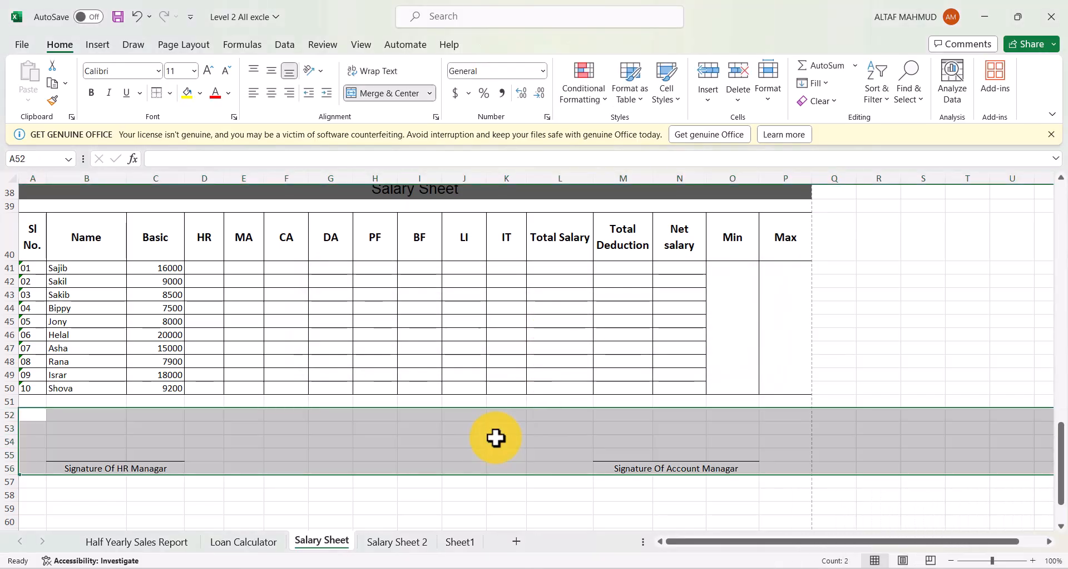
pyautogui.rightClick(5, 421)
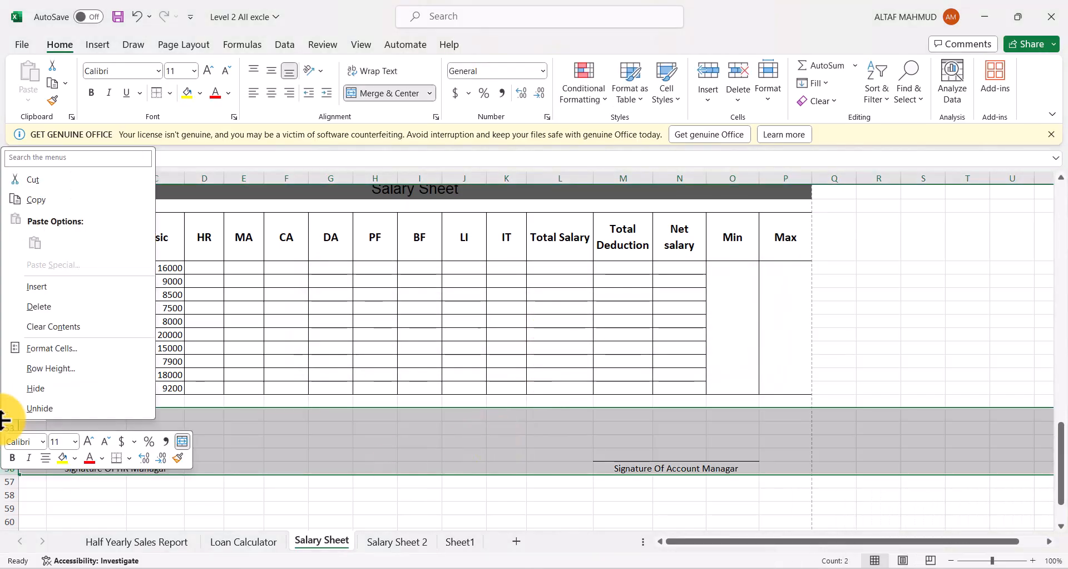
pyautogui.click(42, 304)
pyautogui.moveTo(509, 440); pyautogui.dragTo(527, 439)
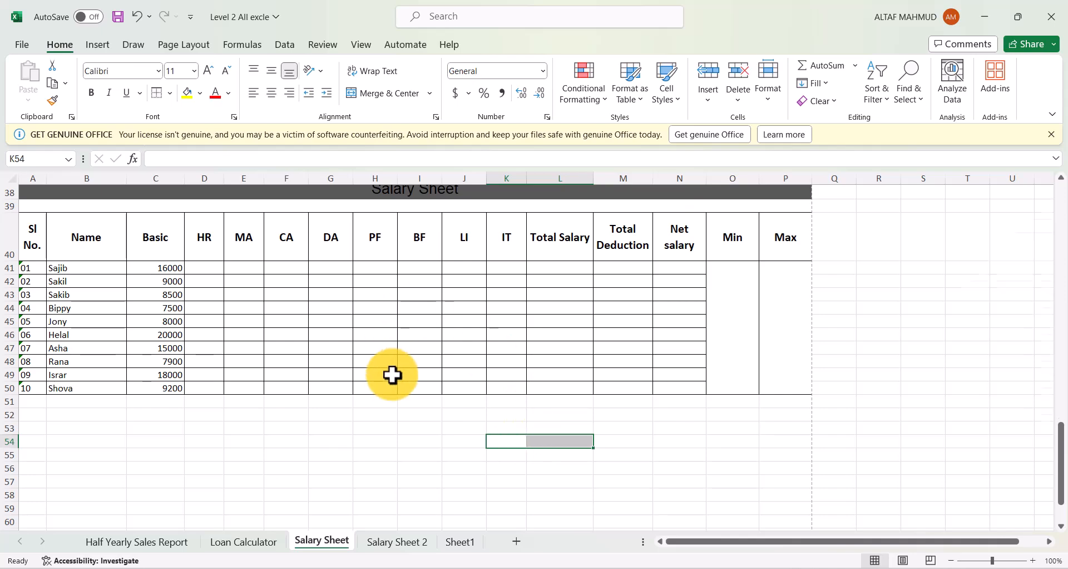
# Compare the cleared salary sheet with the sample image and review the page setup conditions in the specification image
pyautogui.scroll(2, 391, 374)
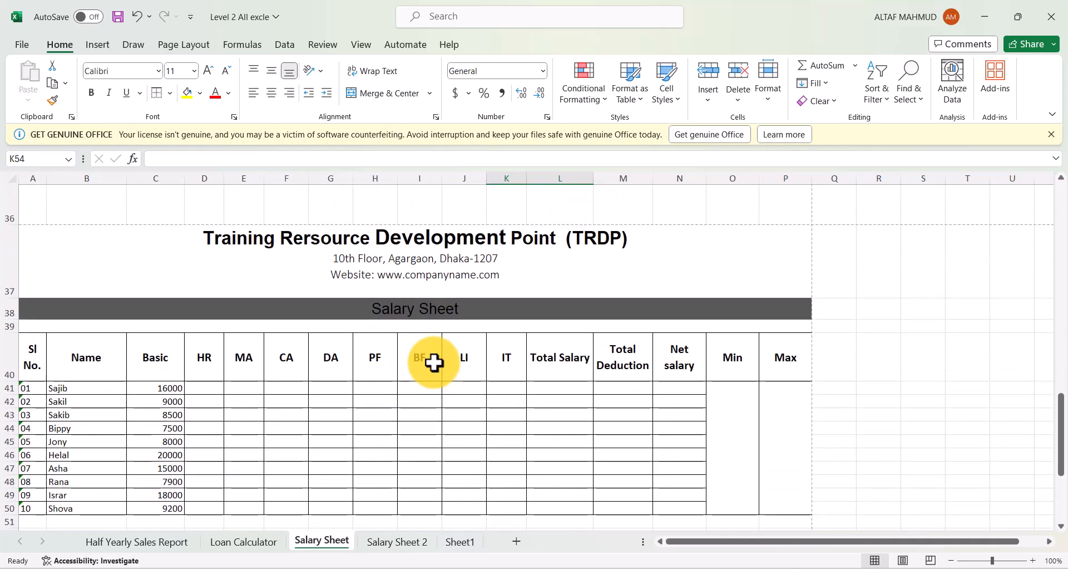
pyautogui.scroll(-1, 432, 360)
pyautogui.scroll(1, 434, 362)
pyautogui.hotkey('alt', 'Tab')
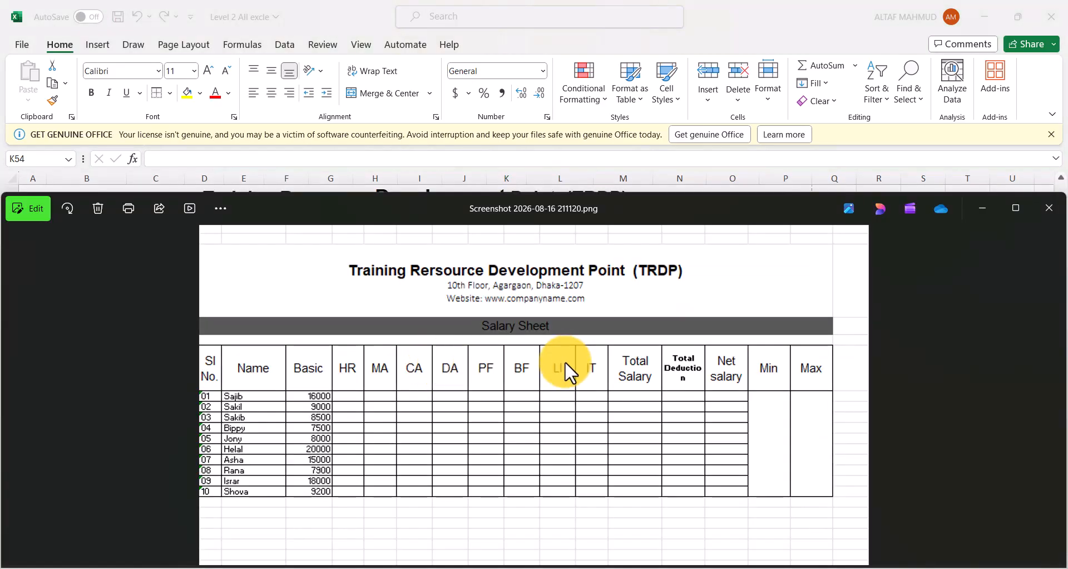
pyautogui.hotkey('alt', 'Tab')
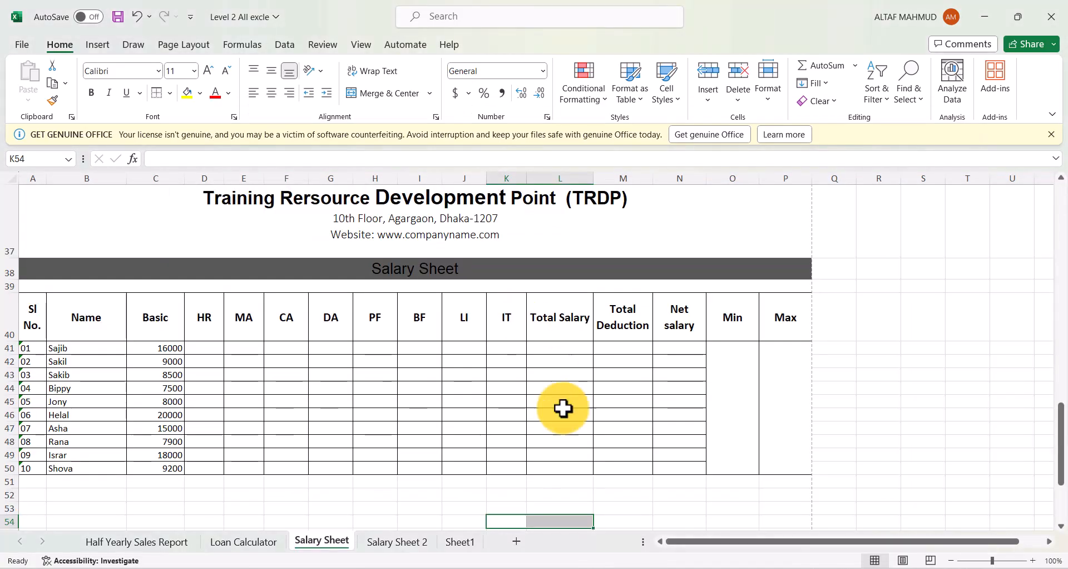
pyautogui.click(705, 568)
pyautogui.click(549, 148)
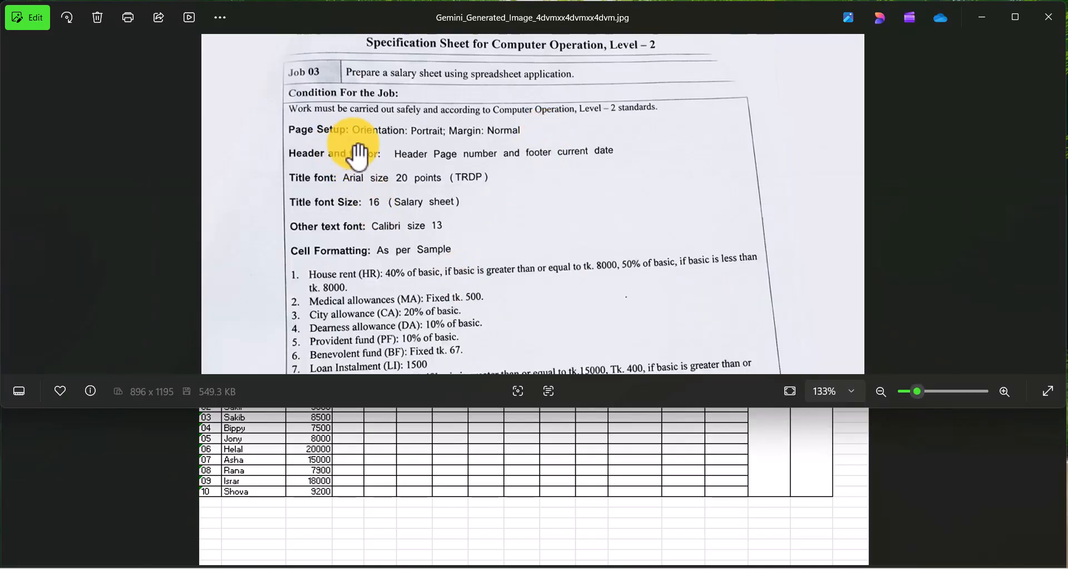
pyautogui.hotkey('alt', 'Tab')
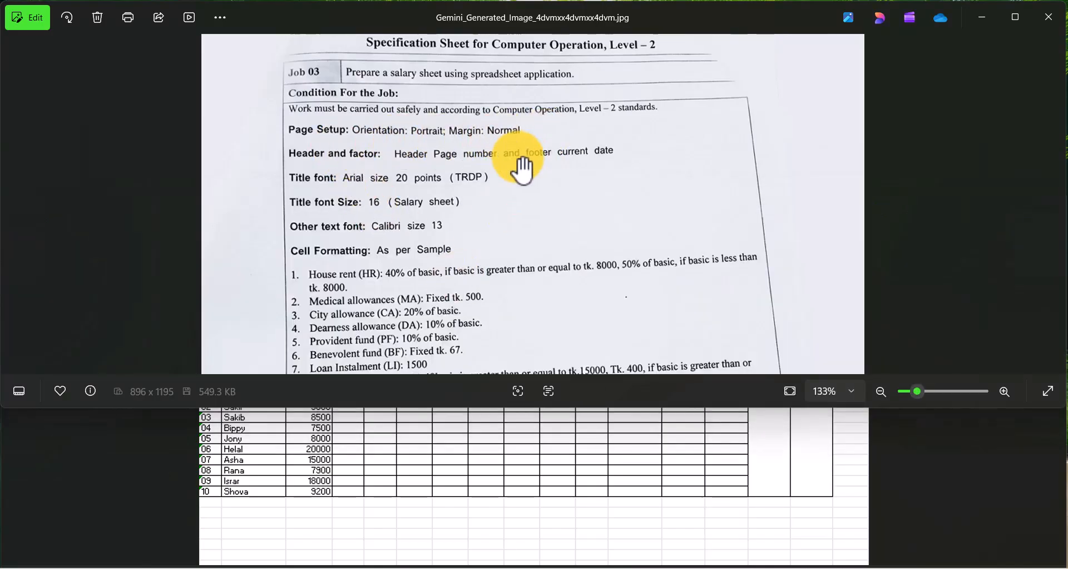
pyautogui.hotkey('alt', 'Tab')
pyautogui.hotkey('alt', 'Tab')
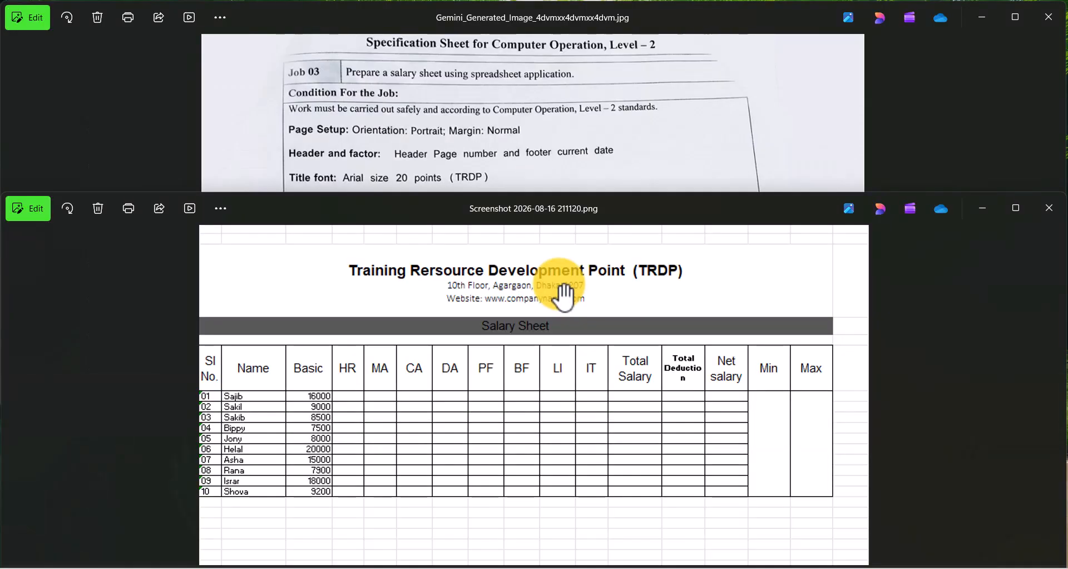
pyautogui.hotkey('alt', 'Tab')
pyautogui.click(692, 567)
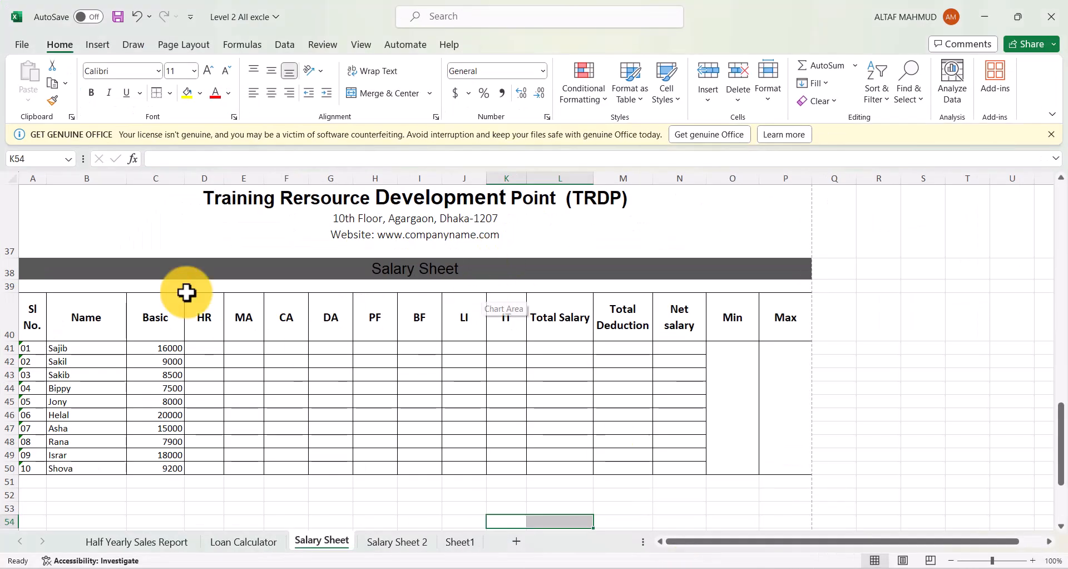
# Set the Salary Sheet's page orientation to Portrait and check the page in the print preview
pyautogui.click(165, 37)
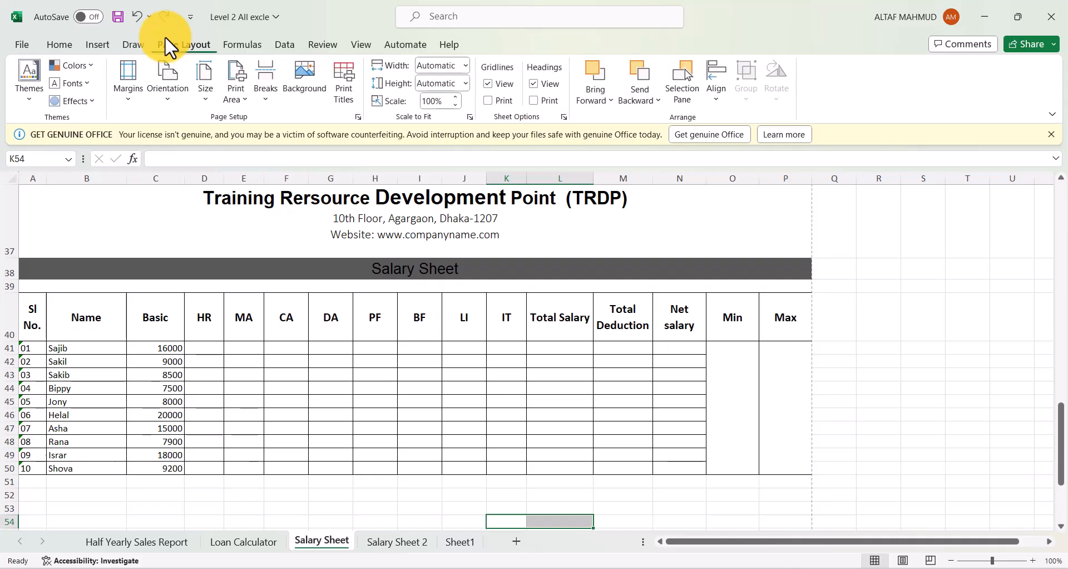
pyautogui.click(169, 82)
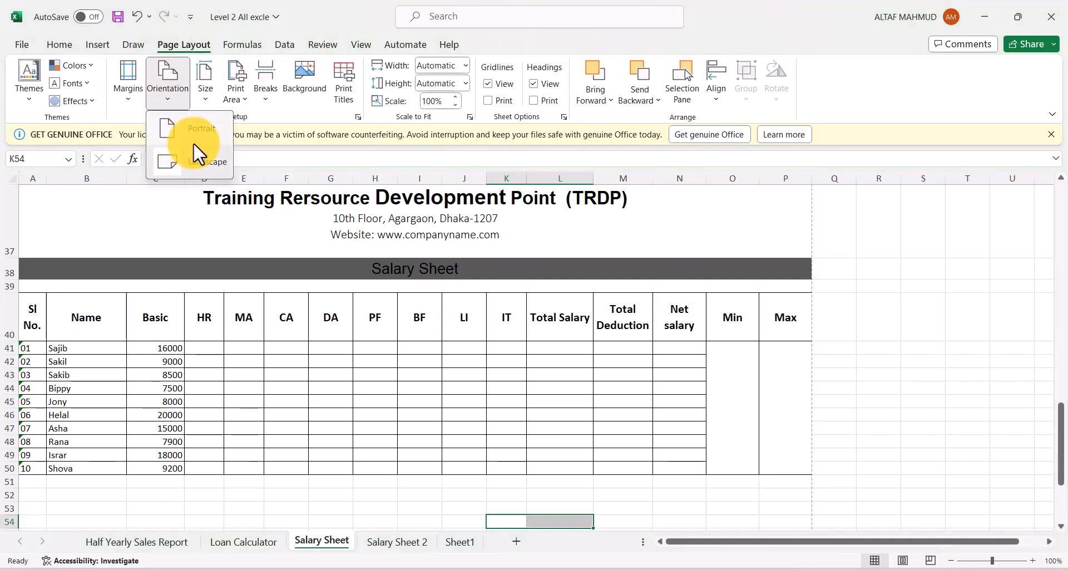
pyautogui.click(195, 135)
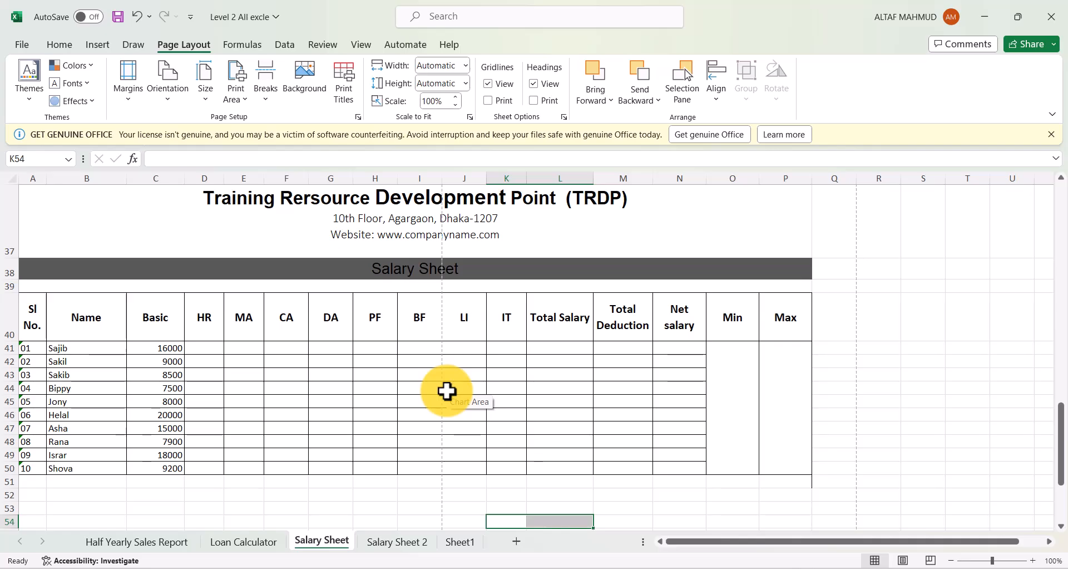
pyautogui.hotkey('ctrl', 'p')
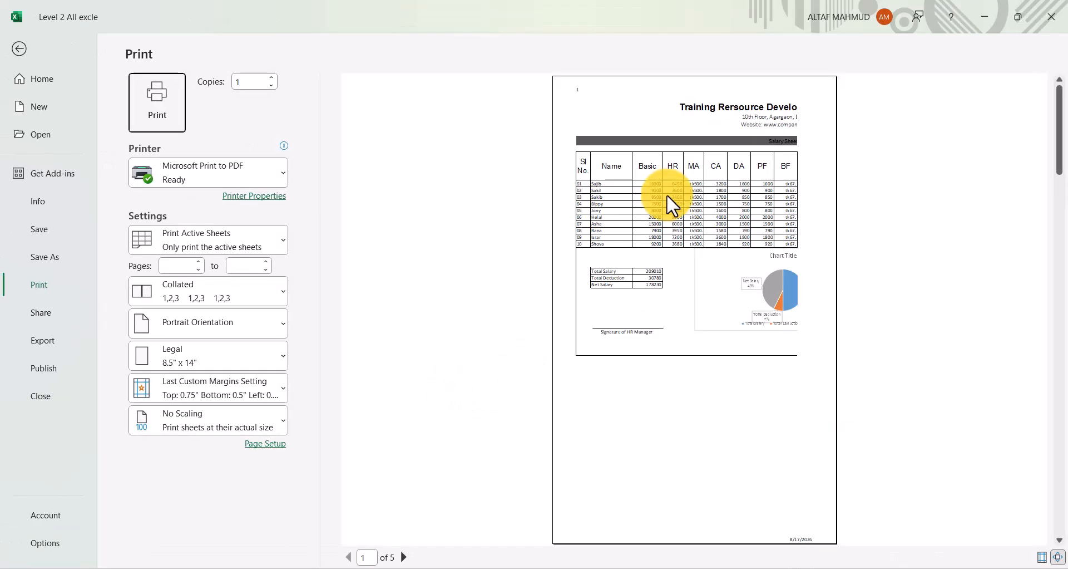
pyautogui.click(25, 52)
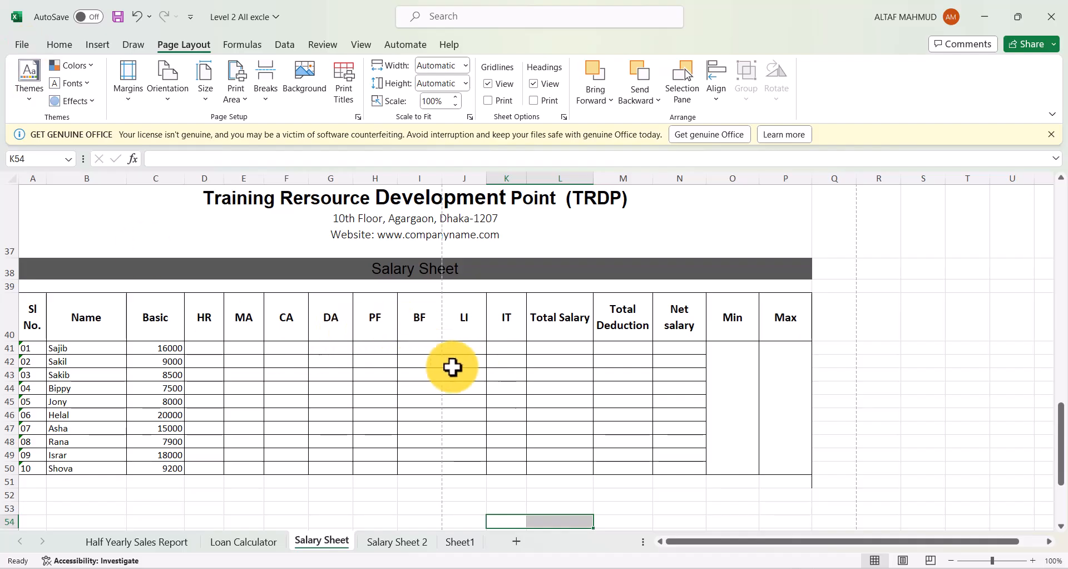
# Set the Salary Sheet's page orientation to Landscape and its margins to Normal
pyautogui.click(173, 87)
pyautogui.click(192, 166)
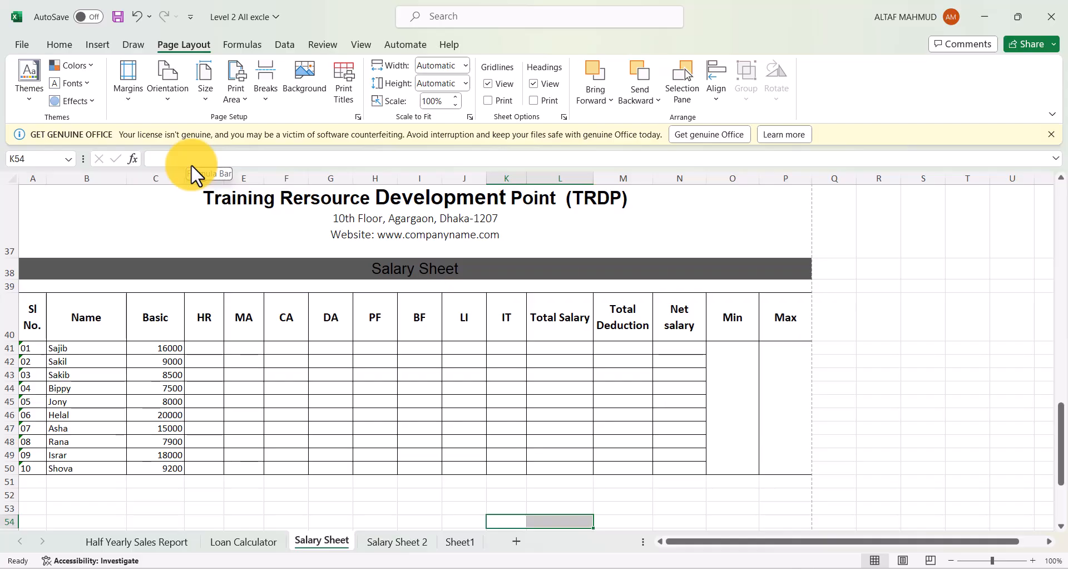
pyautogui.click(131, 100)
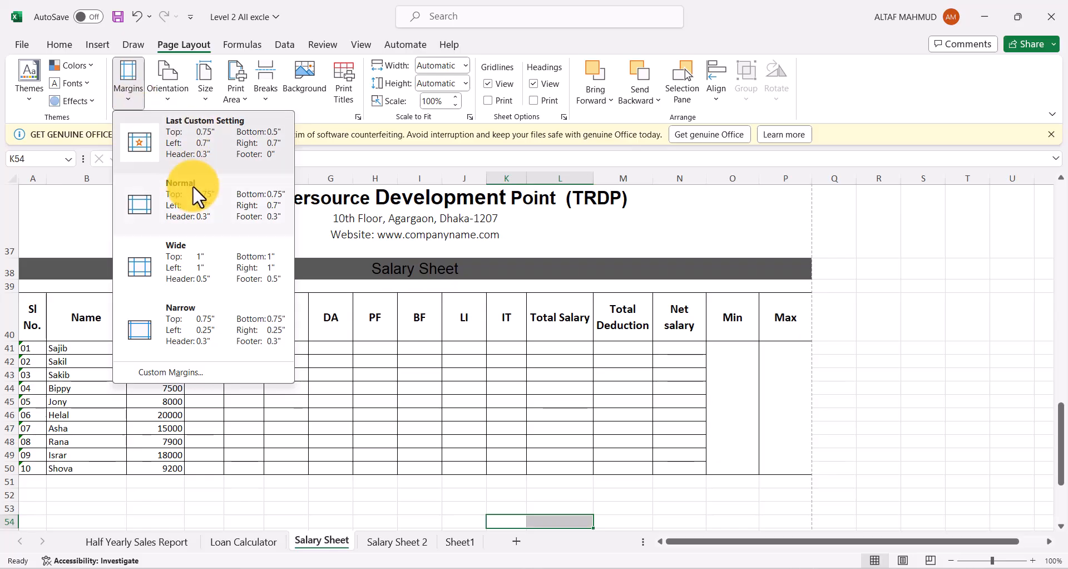
pyautogui.click(177, 202)
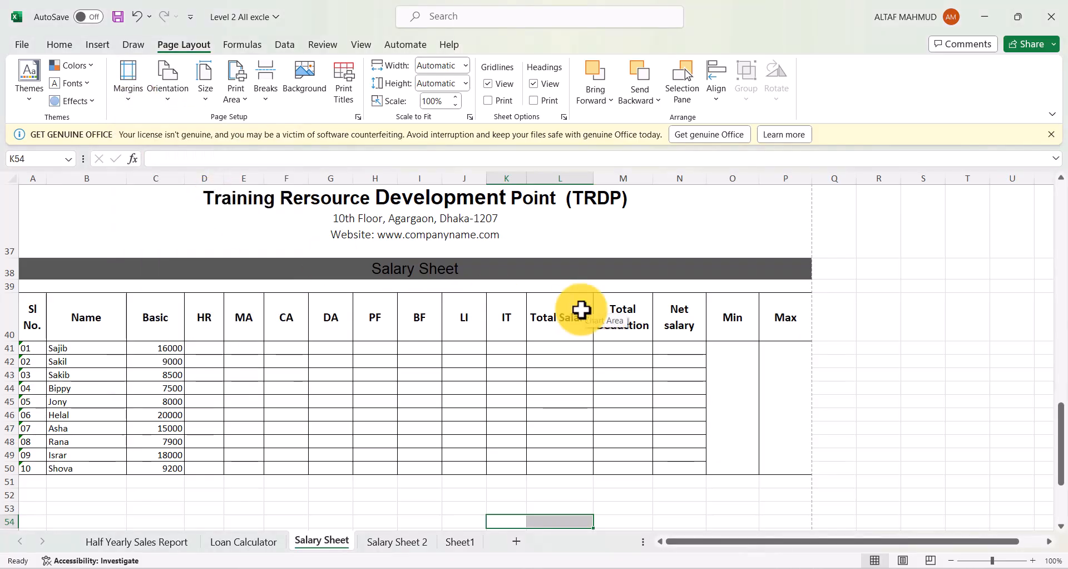
pyautogui.scroll(1, 487, 316)
pyautogui.scroll(-2, 487, 315)
pyautogui.click(451, 346)
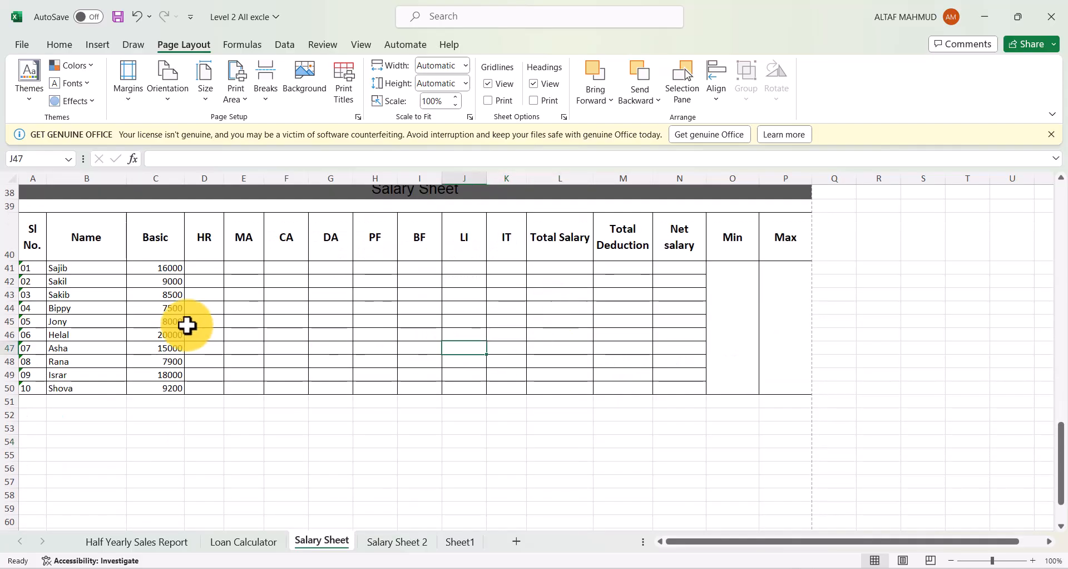
pyautogui.scroll(1, 269, 334)
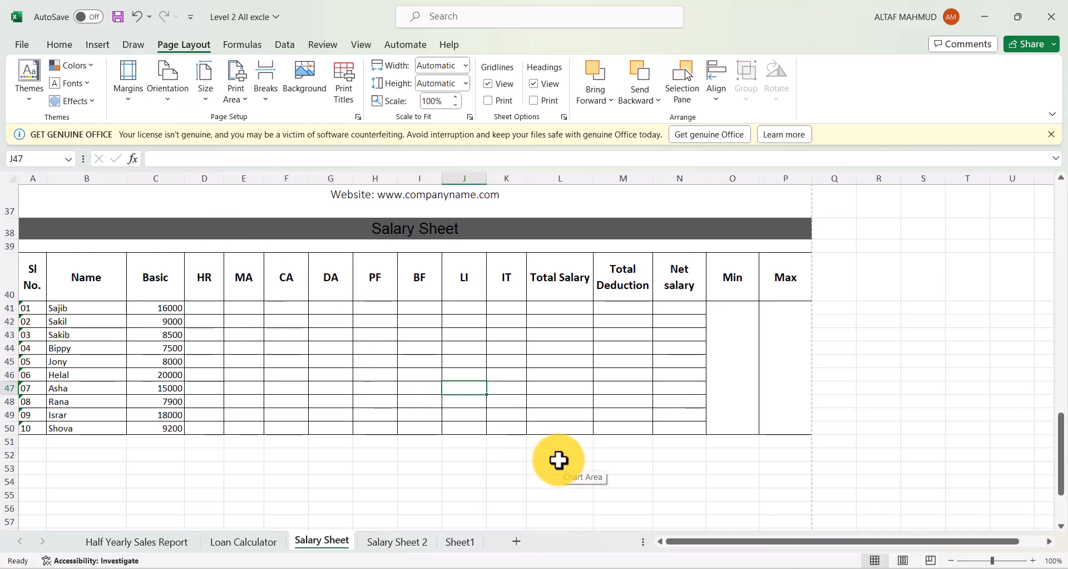
# Check the header and footer condition in the specification image, open the sheet's header for editing and clear its left section
pyautogui.hotkey('alt', 'Tab')
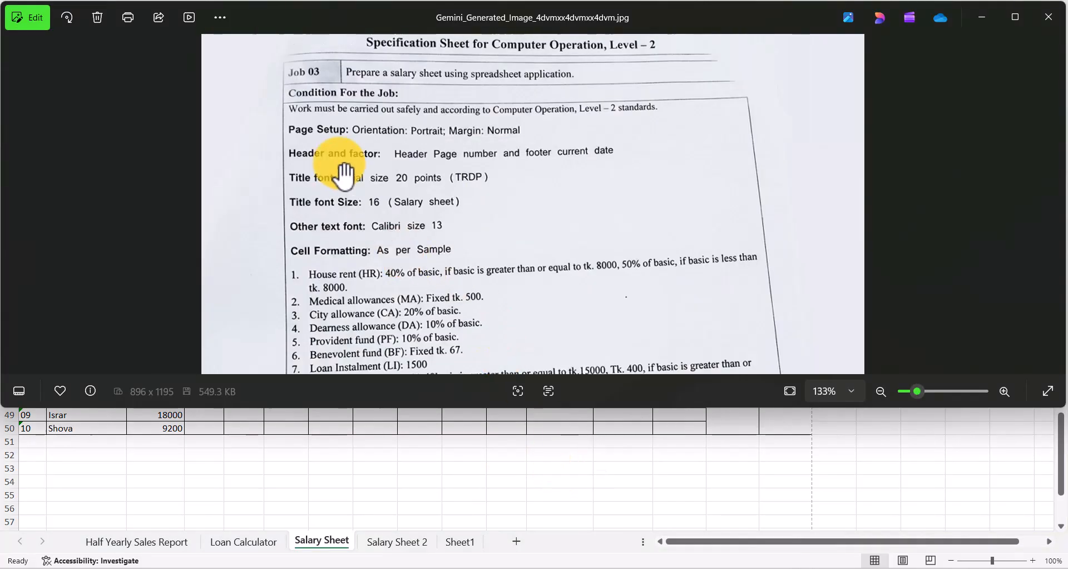
pyautogui.hotkey('alt', 'Tab')
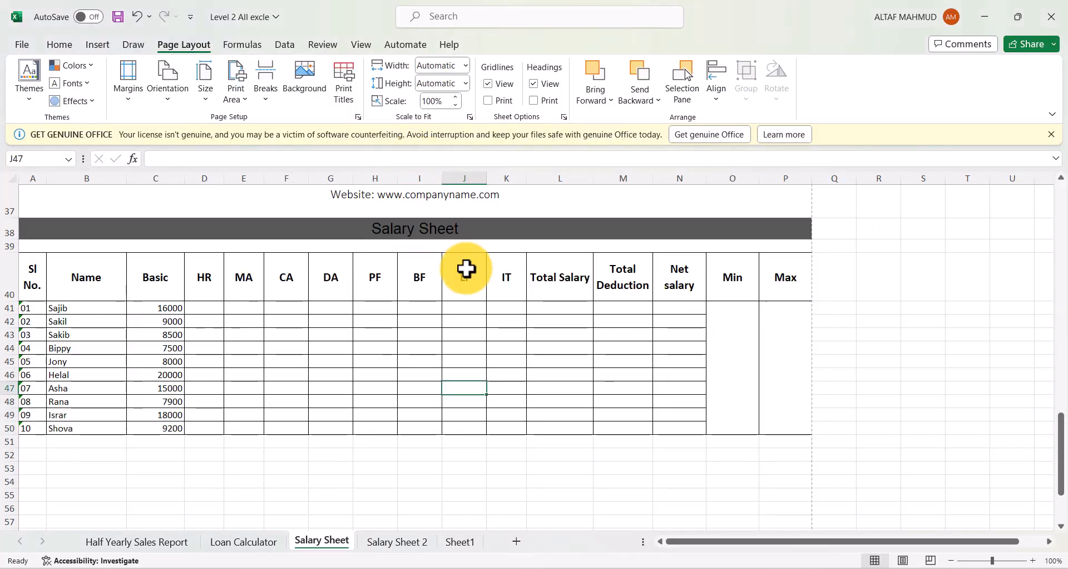
pyautogui.scroll(-1, 342, 317)
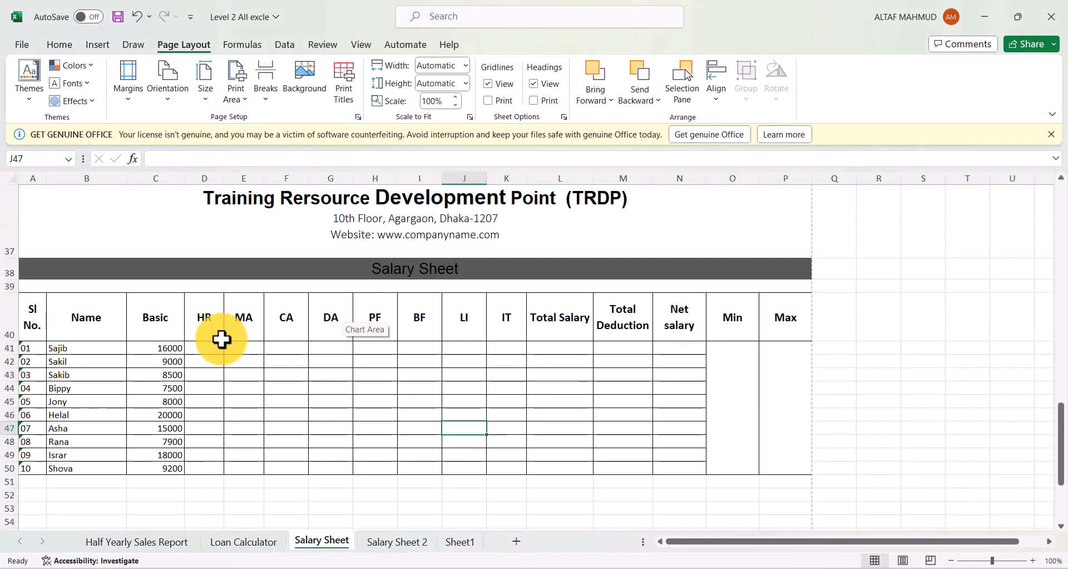
pyautogui.click(95, 45)
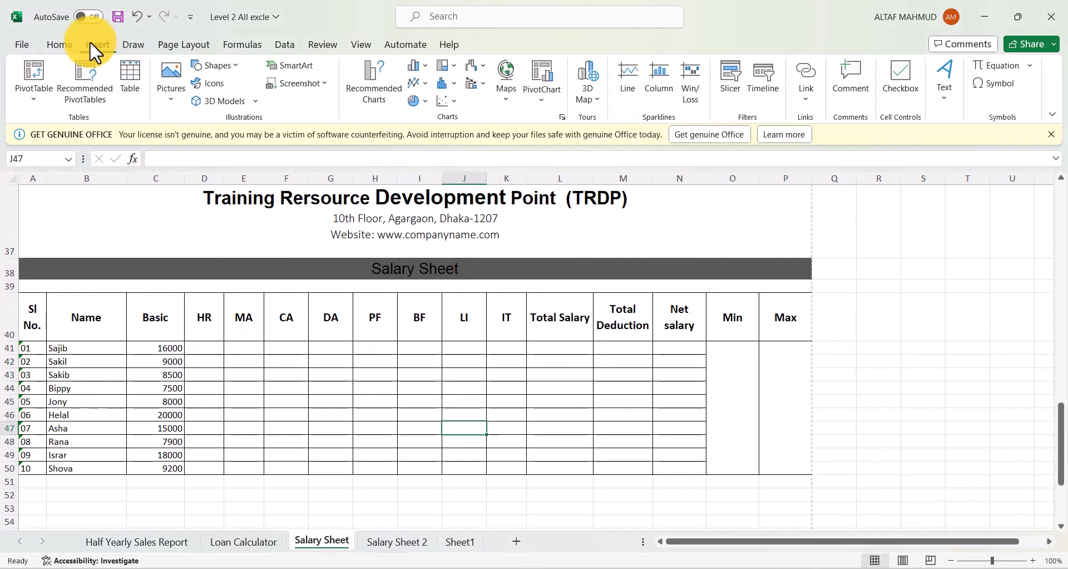
pyautogui.click(937, 105)
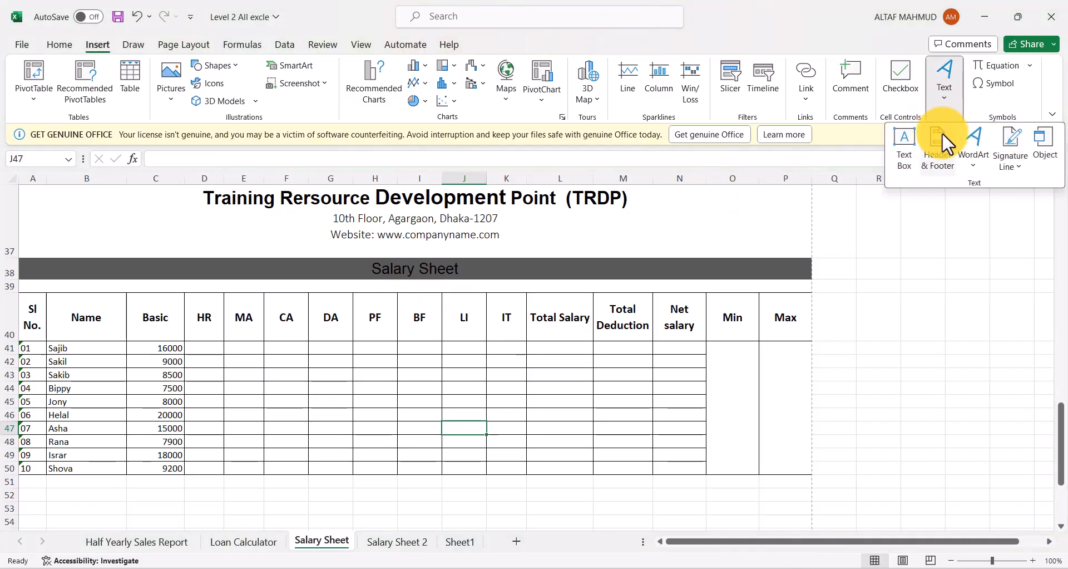
pyautogui.click(937, 161)
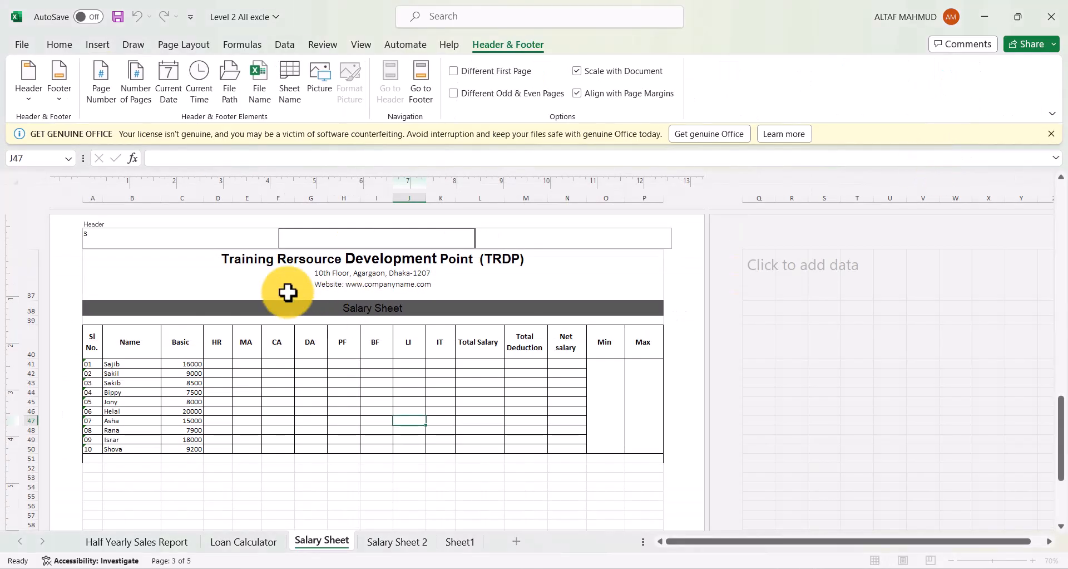
pyautogui.click(180, 242)
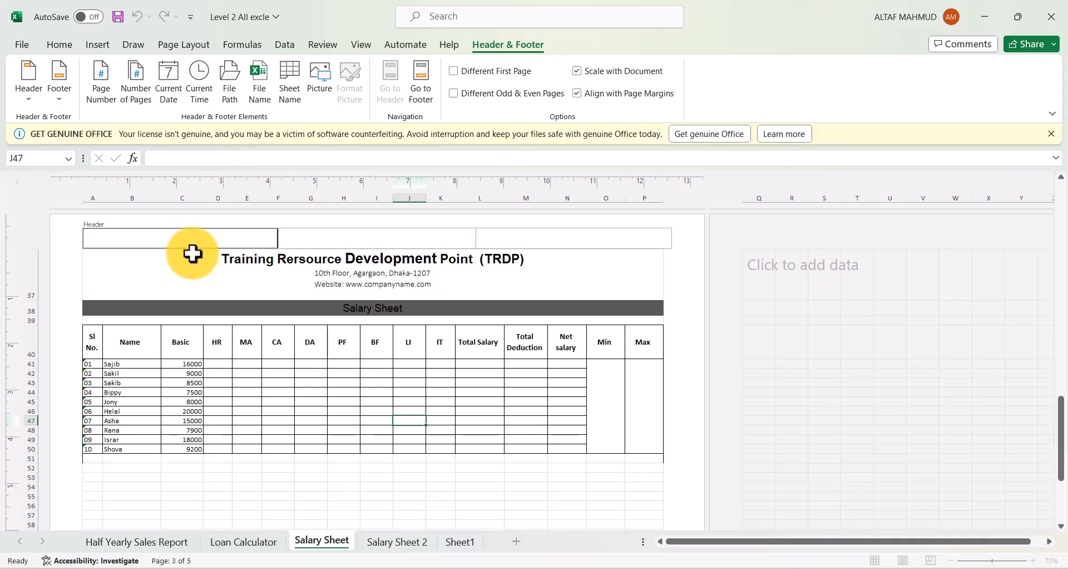
# Recheck the specification image and insert the page number field in the center section of the header
pyautogui.hotkey('alt', 'Tab')
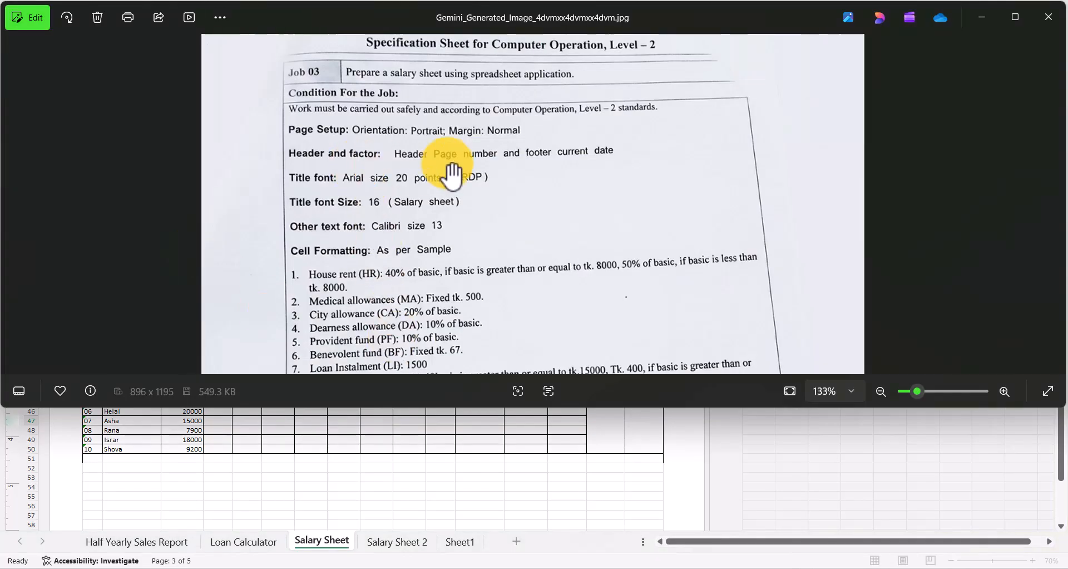
pyautogui.hotkey('alt', 'Tab')
pyautogui.click(425, 239)
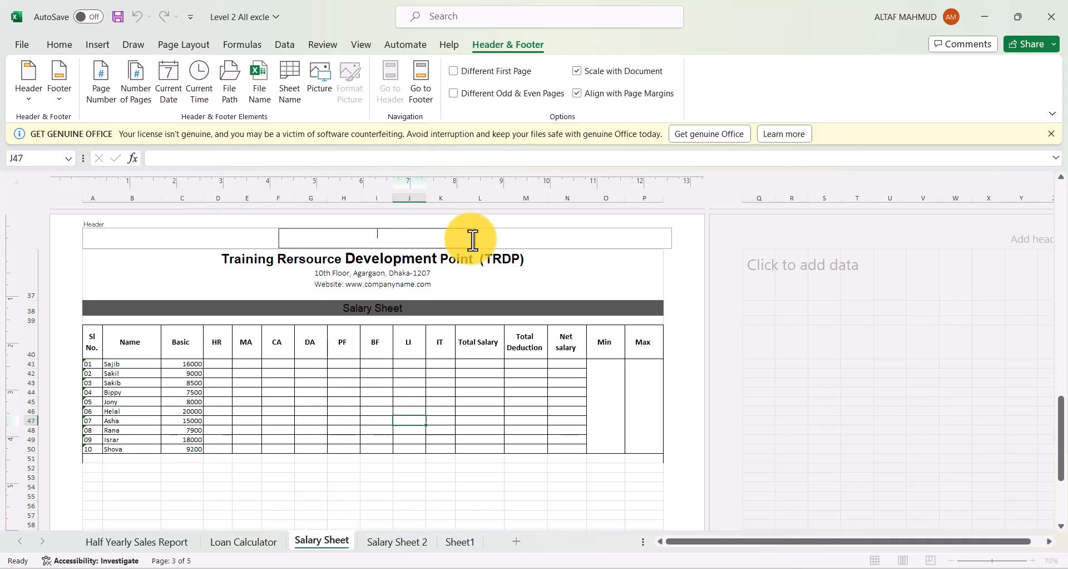
pyautogui.click(113, 100)
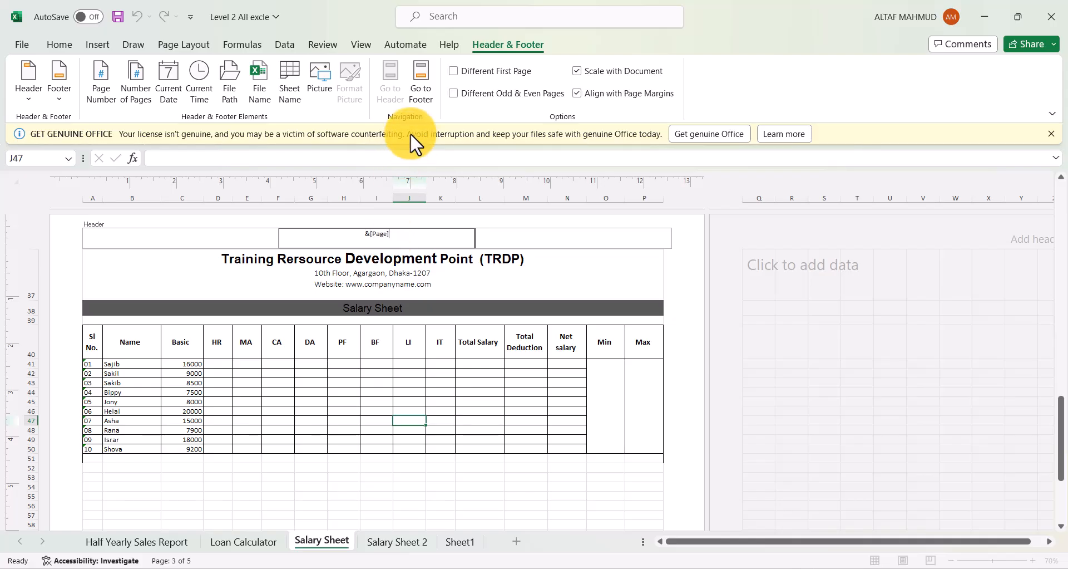
# Clear the date from the footer's right section and insert the current date field in its center section
pyautogui.click(421, 104)
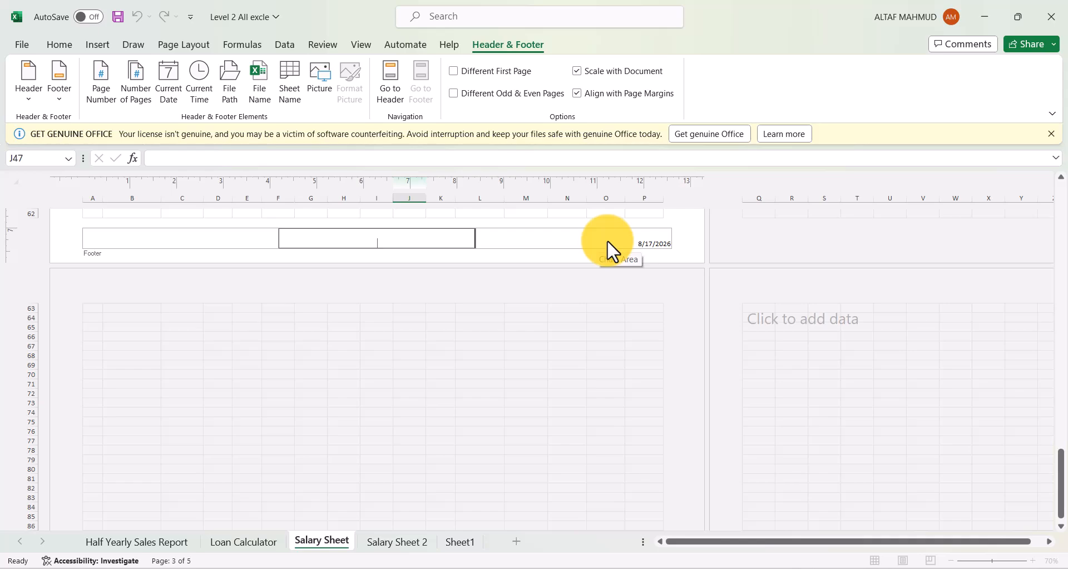
pyautogui.hotkey('alt', 'Tab')
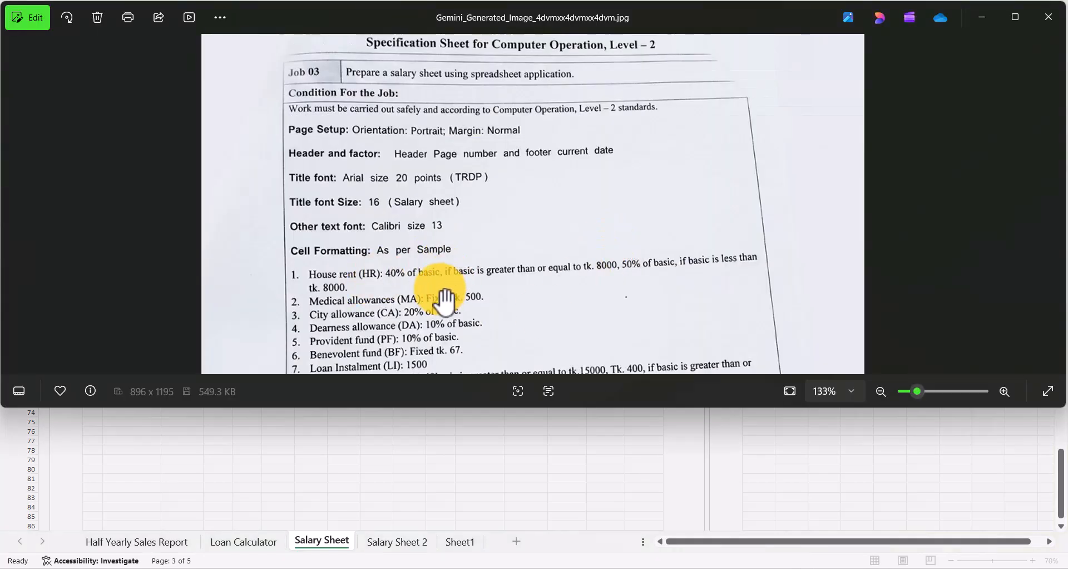
pyautogui.hotkey('alt', 'Tab')
pyautogui.click(579, 230)
pyautogui.press('Delete')
pyautogui.click(405, 239)
pyautogui.click(172, 100)
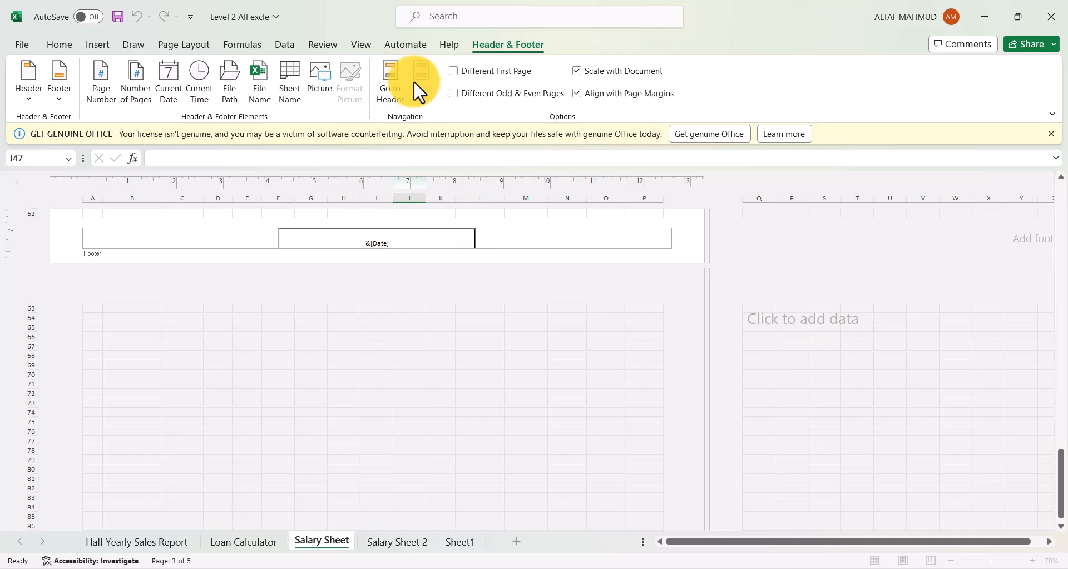
# Close footer editing, switch the worksheet back to Normal view and return to the salary table
pyautogui.click(376, 43)
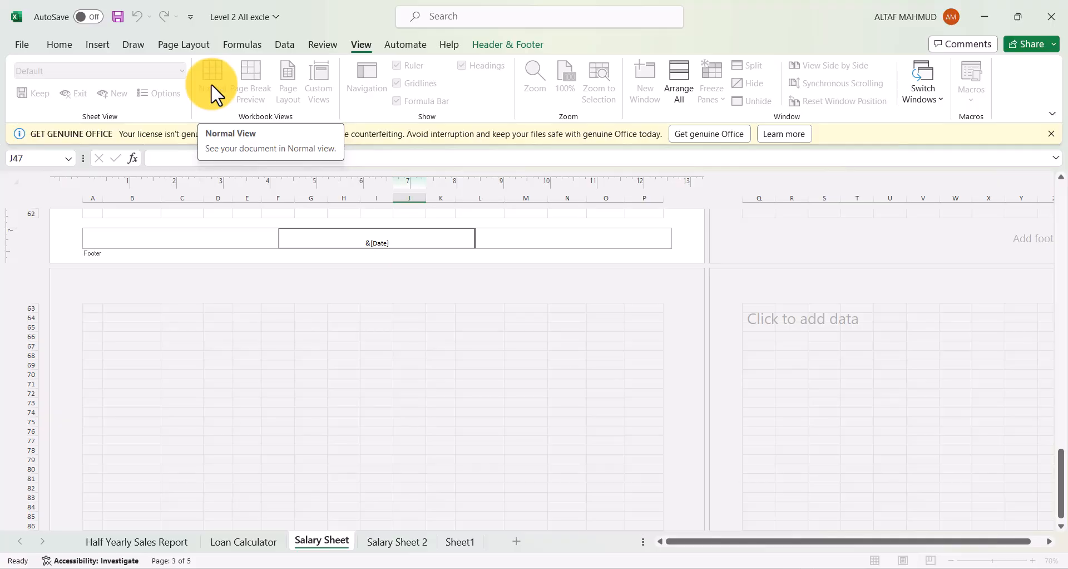
pyautogui.click(233, 322)
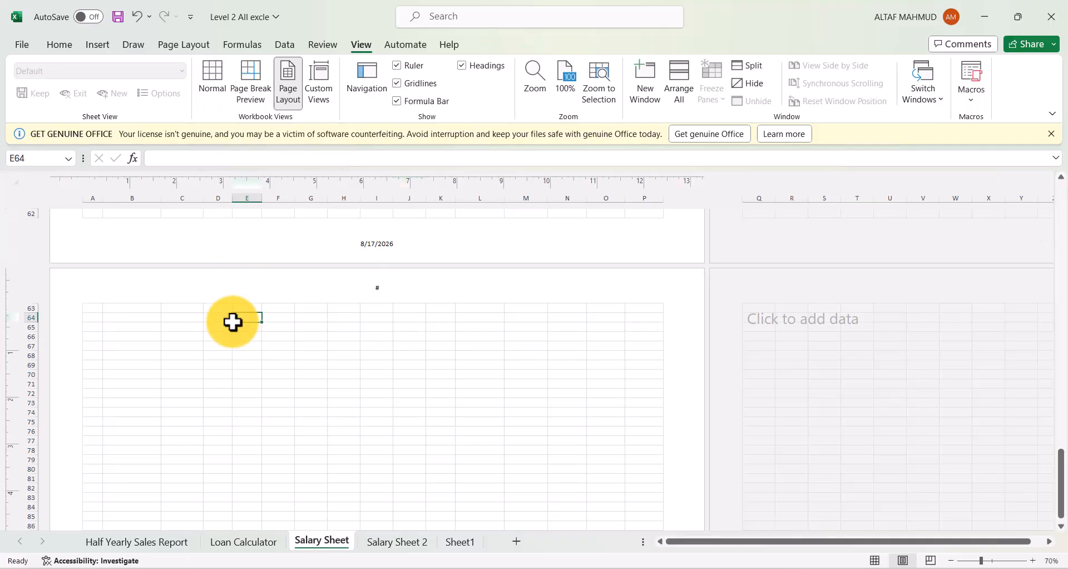
pyautogui.click(198, 75)
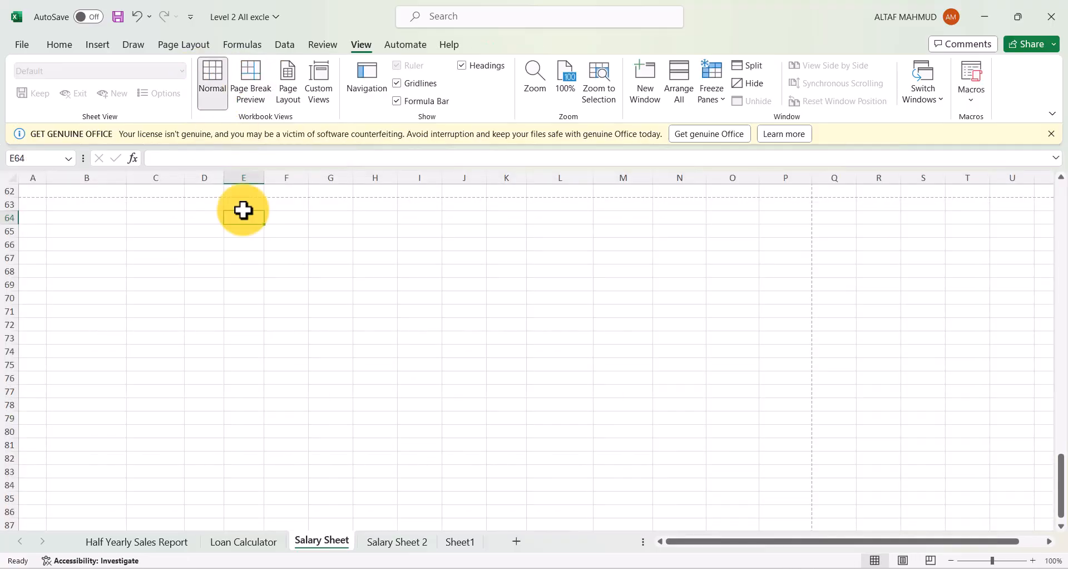
pyautogui.scroll(5, 318, 261)
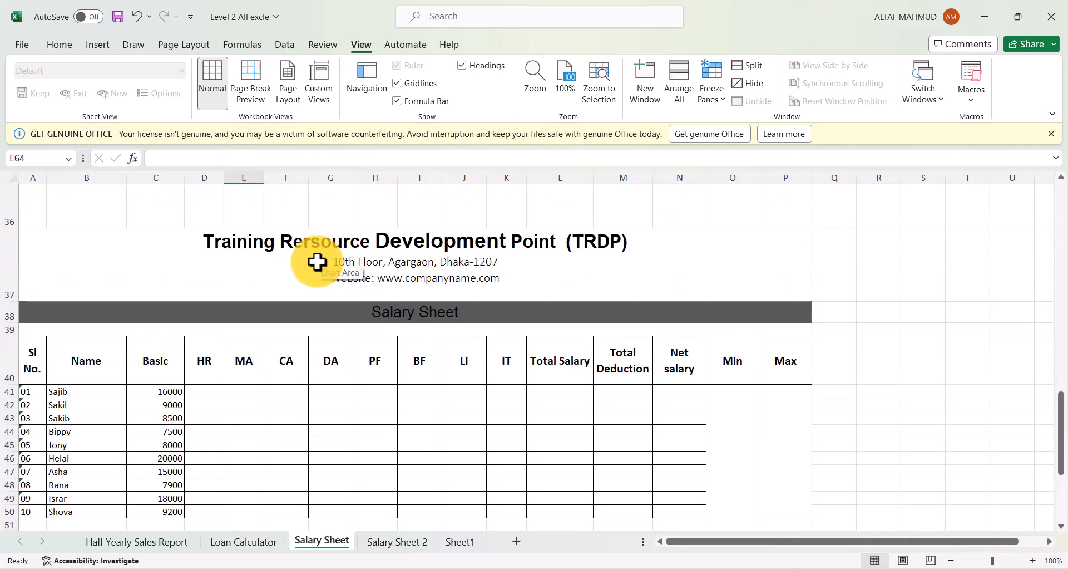
pyautogui.scroll(-1, 408, 414)
pyautogui.click(412, 417)
# Check the house rent rule in the specification image and start D41's HR formula with =IF(C41>=8000,C41*40%,
pyautogui.click(215, 351)
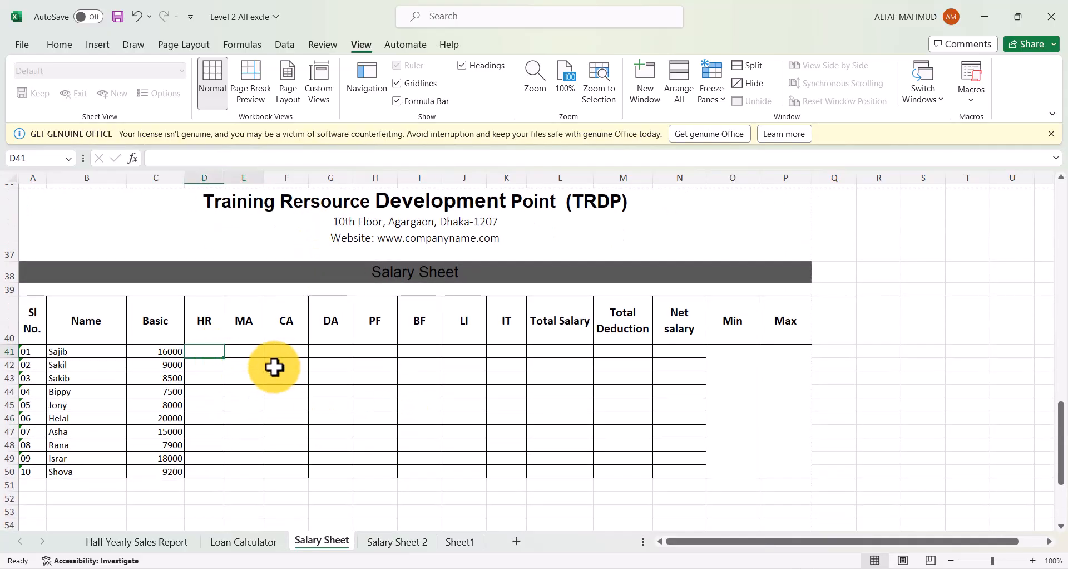
pyautogui.hotkey('alt', 'Tab')
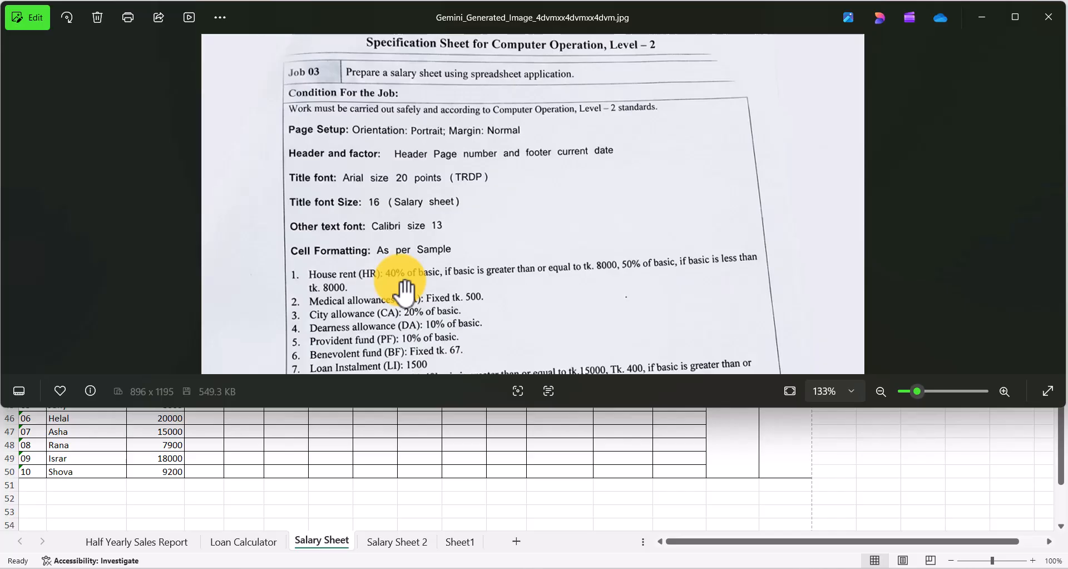
pyautogui.click(373, 422)
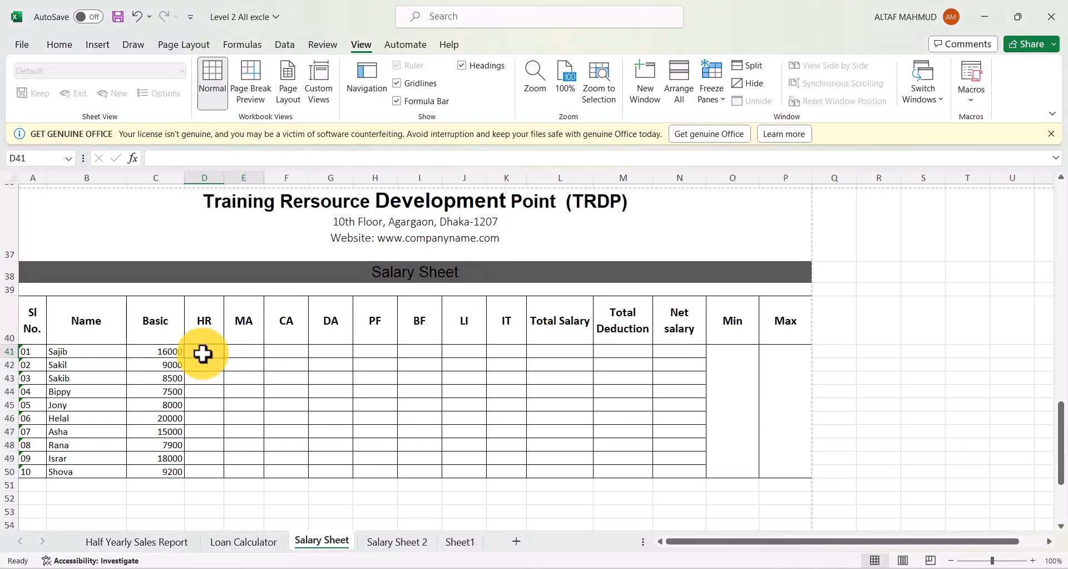
pyautogui.write('=IF(')
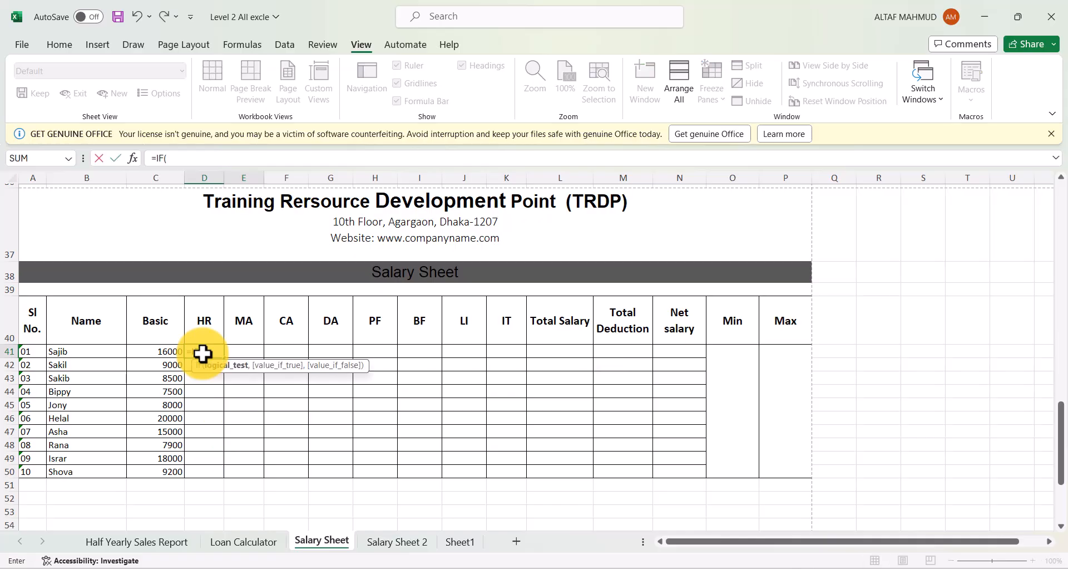
pyautogui.click(151, 353)
pyautogui.write('>=8000,')
pyautogui.click(150, 352)
pyautogui.write('*40%')
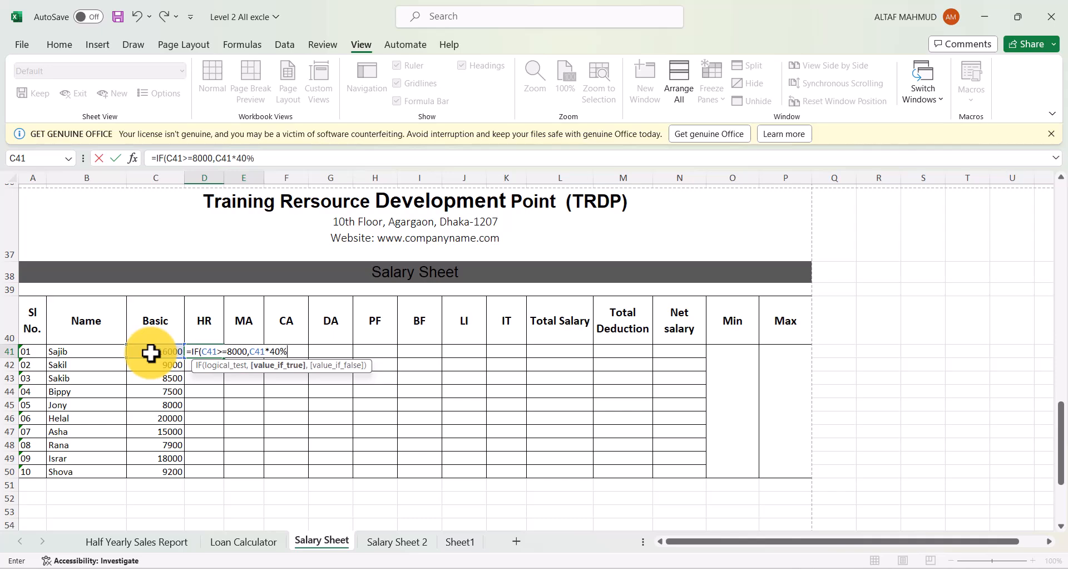
pyautogui.write(',')
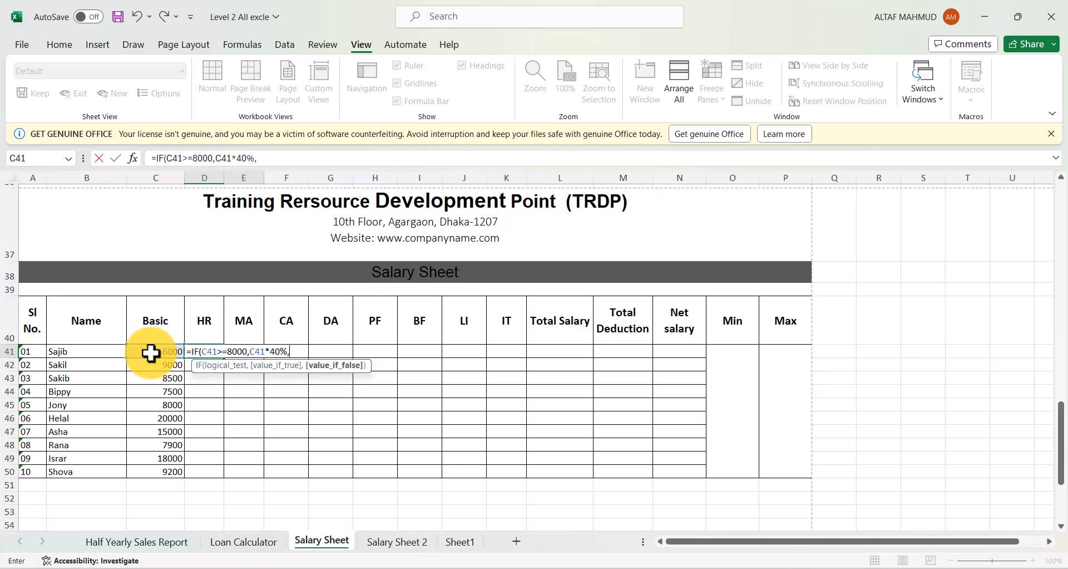
# Complete the HR formula in D41 with the nested IF(C41<8000,C41*50%)) and fill it down to D50
pyautogui.write('IF(')
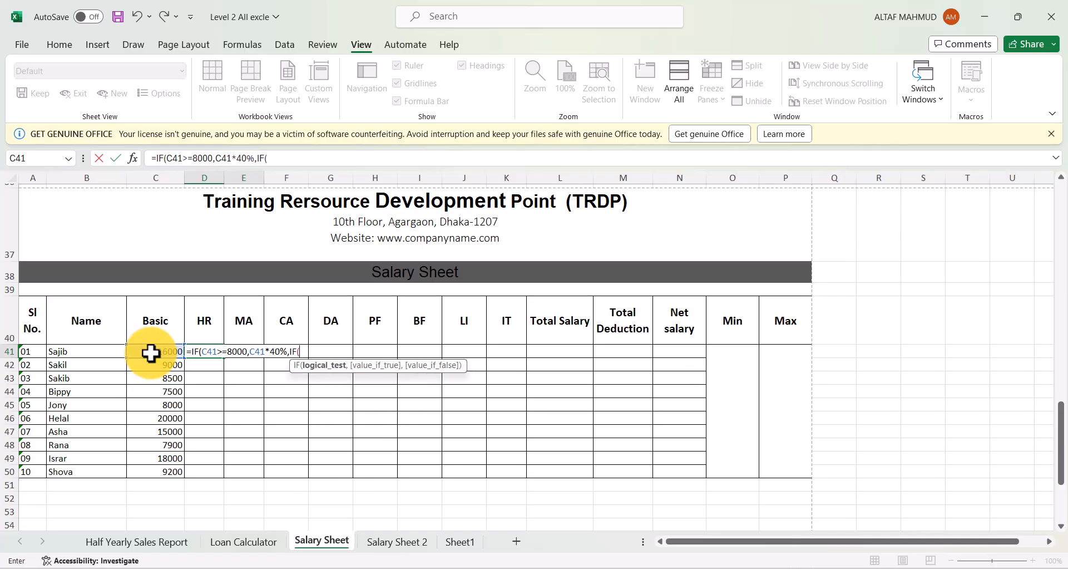
pyautogui.click(151, 352)
pyautogui.write('<8000,')
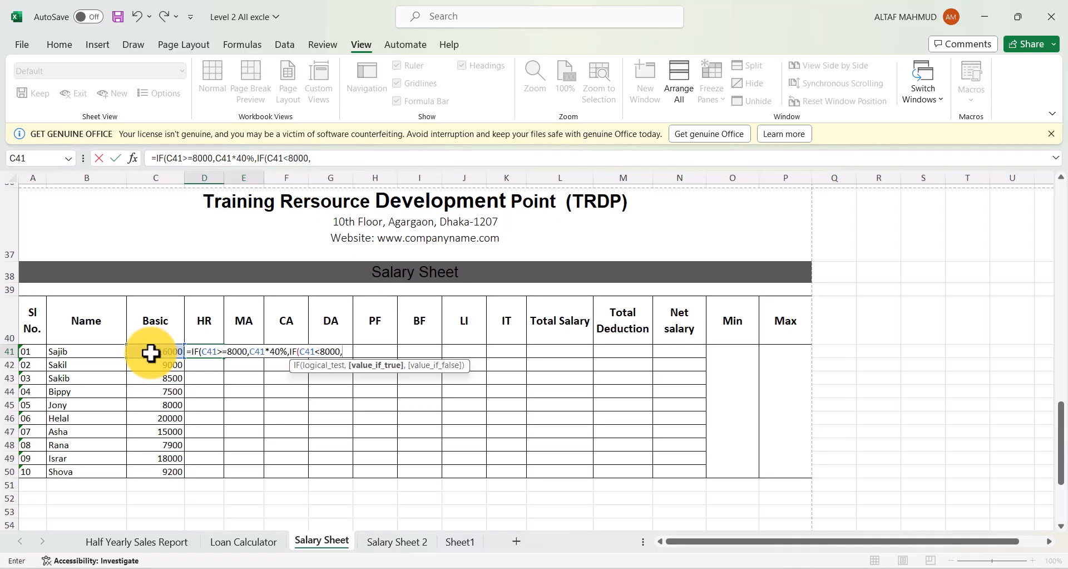
pyautogui.click(150, 353)
pyautogui.write('*50%')
pyautogui.press('Return')
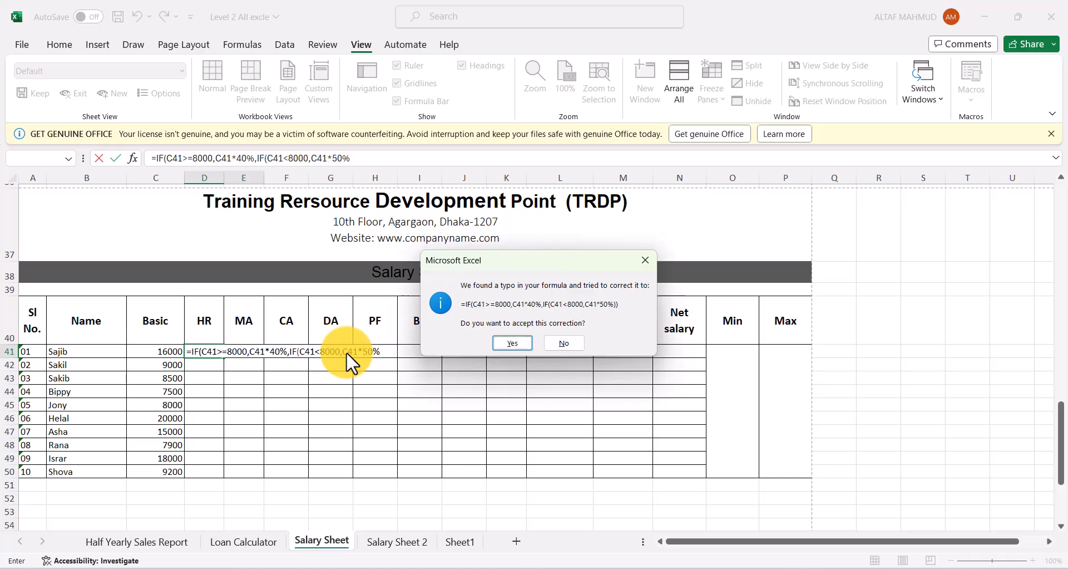
pyautogui.click(527, 341)
pyautogui.click(205, 354)
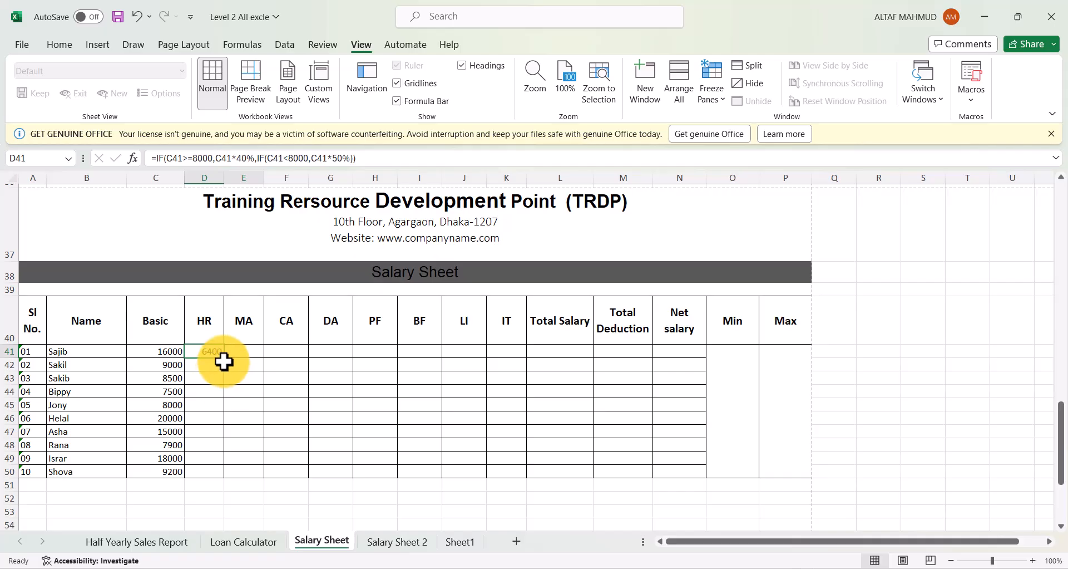
pyautogui.moveTo(224, 358); pyautogui.dragTo(226, 474)
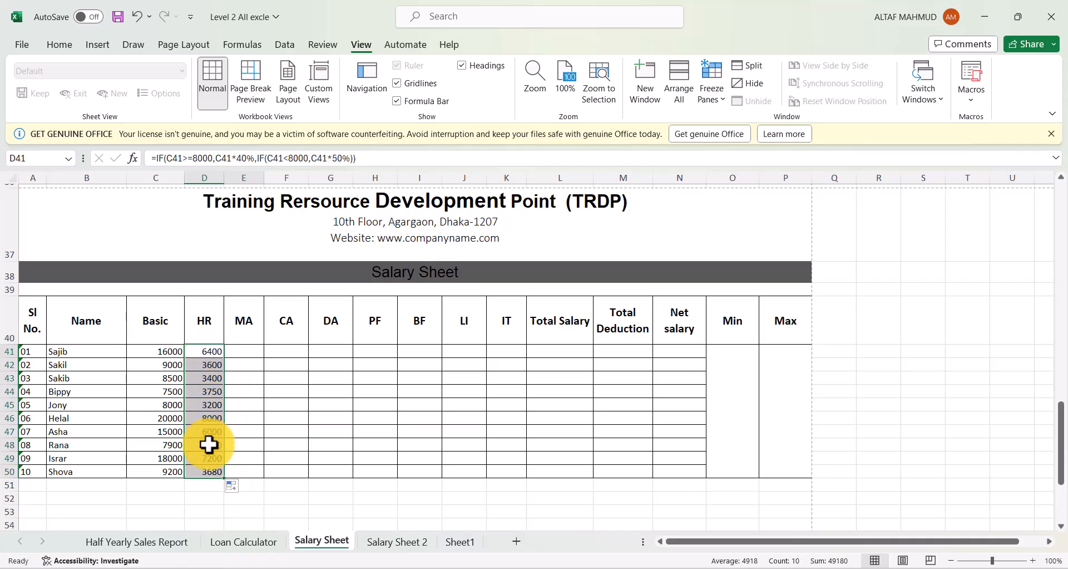
# Check the medical allowance rule in the specification image and bring up the Custom number format options for the MA cells E41:E50
pyautogui.click(249, 354)
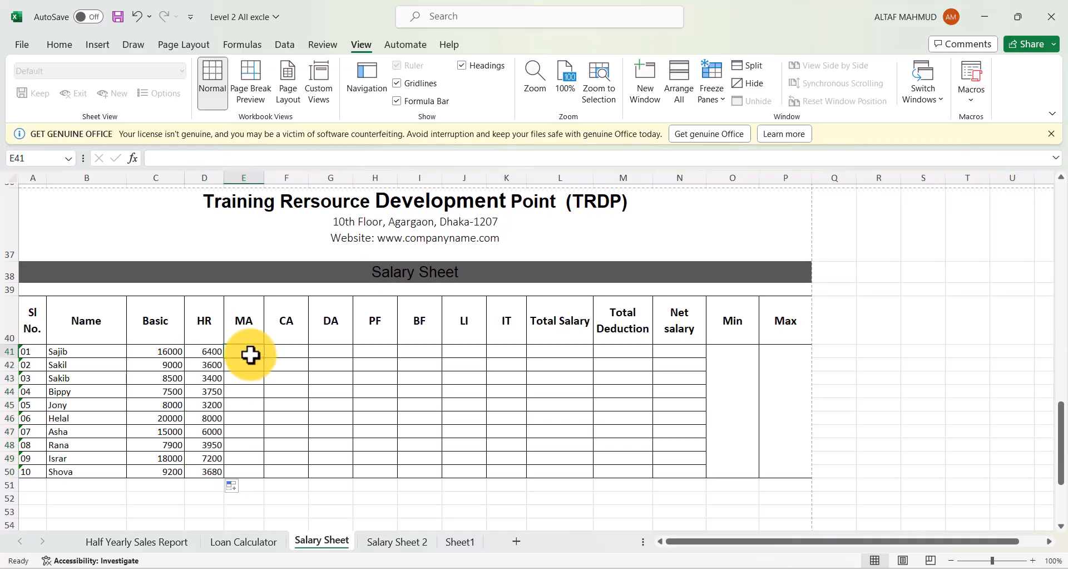
pyautogui.hotkey('alt', 'Tab')
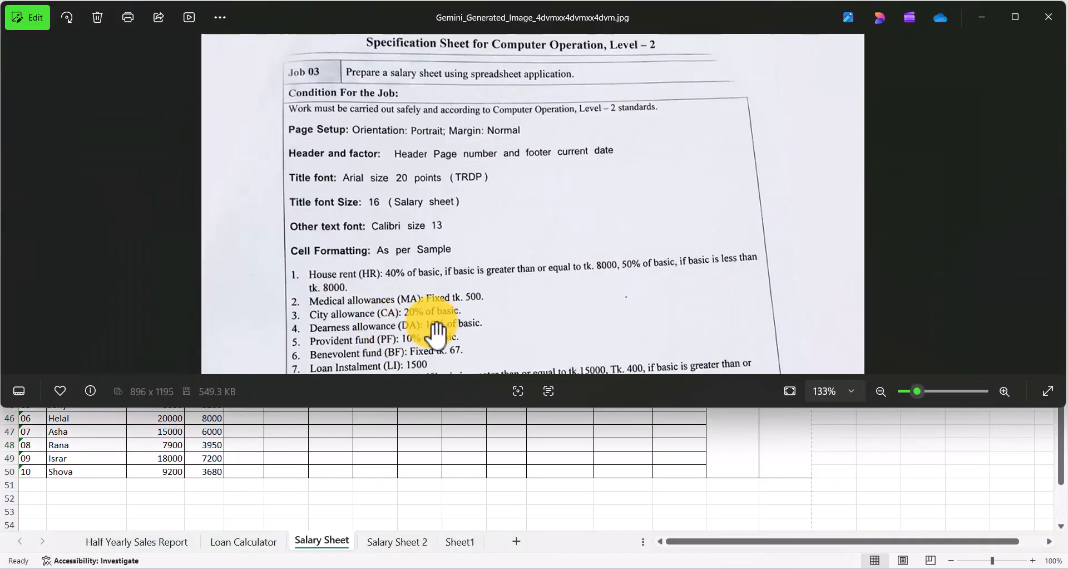
pyautogui.hotkey('alt', 'Tab')
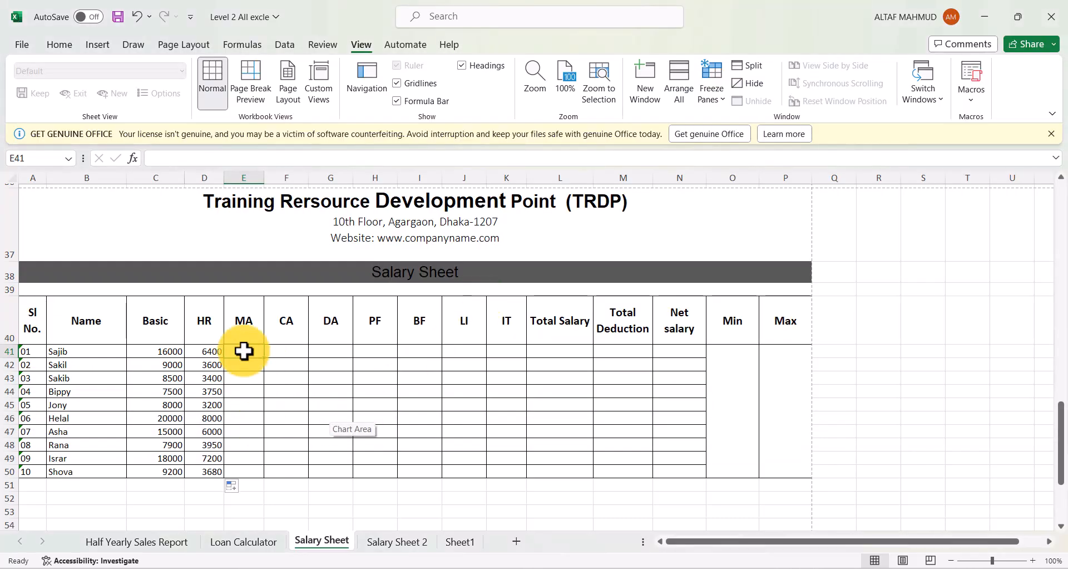
pyautogui.hotkey('alt', 'Tab')
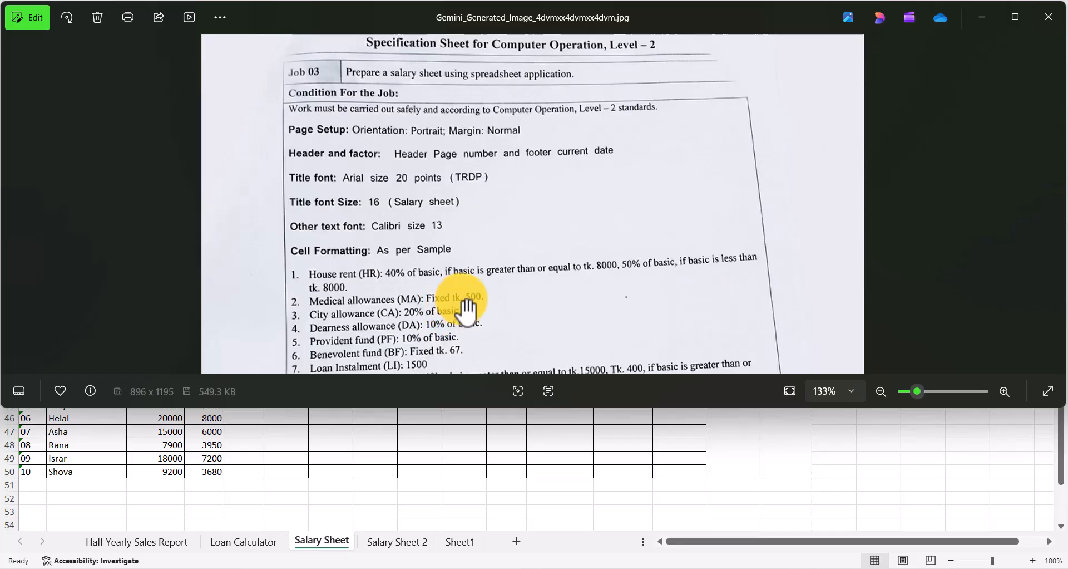
pyautogui.hotkey('alt', 'Tab')
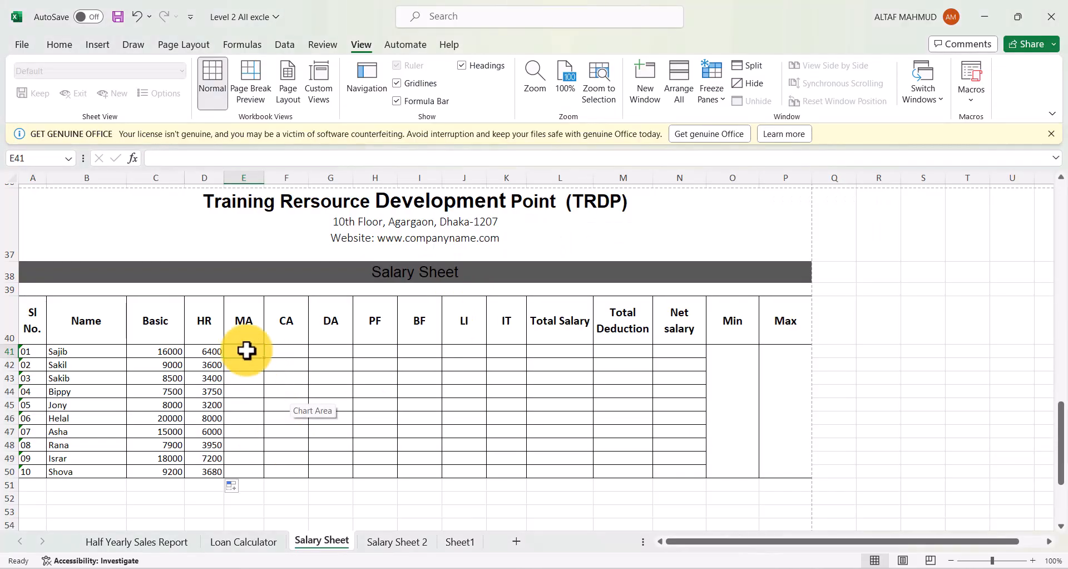
pyautogui.moveTo(247, 351); pyautogui.dragTo(244, 472)
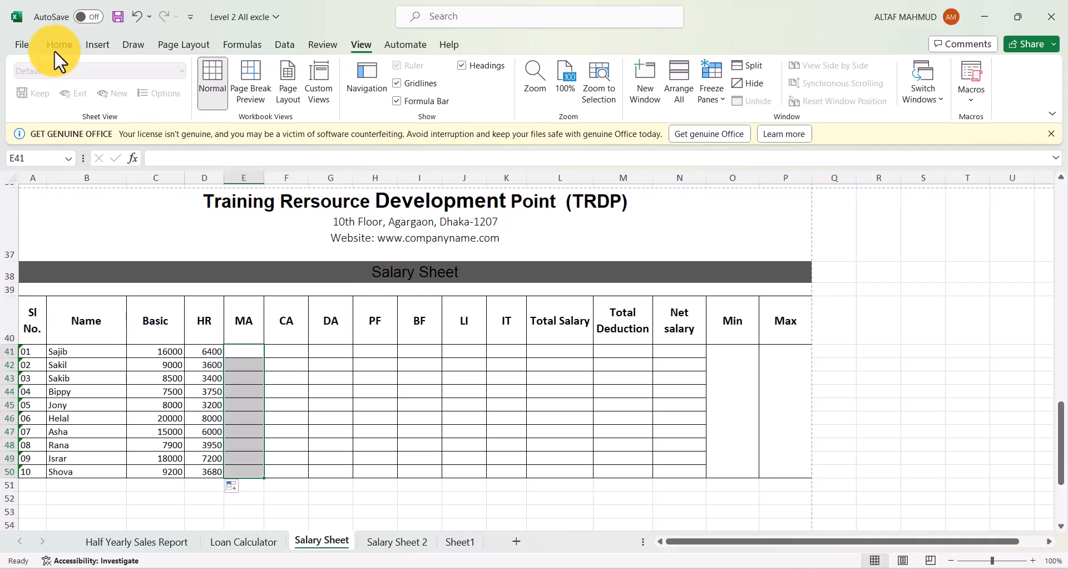
pyautogui.click(53, 45)
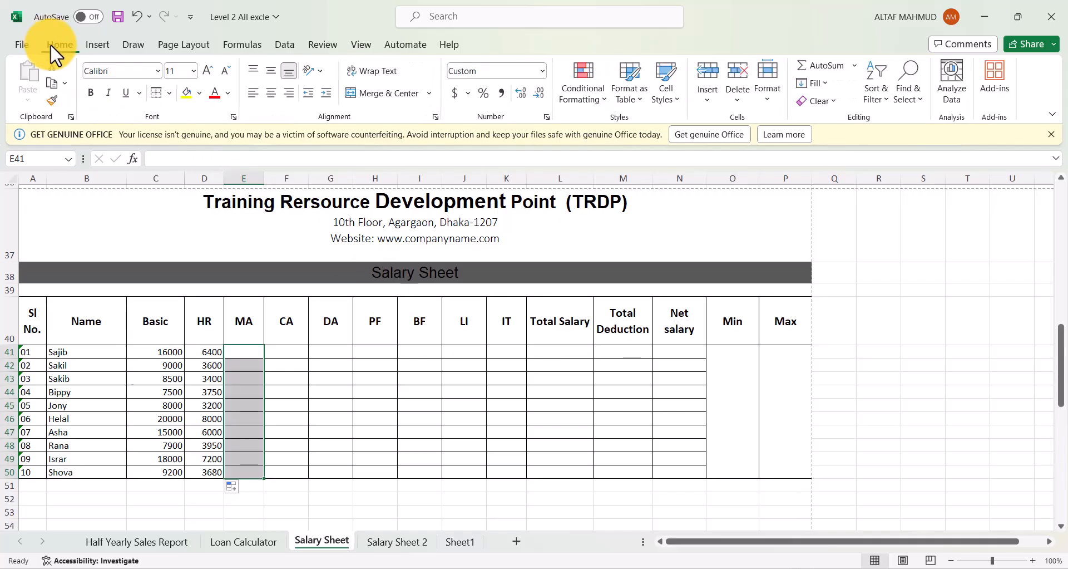
pyautogui.click(541, 71)
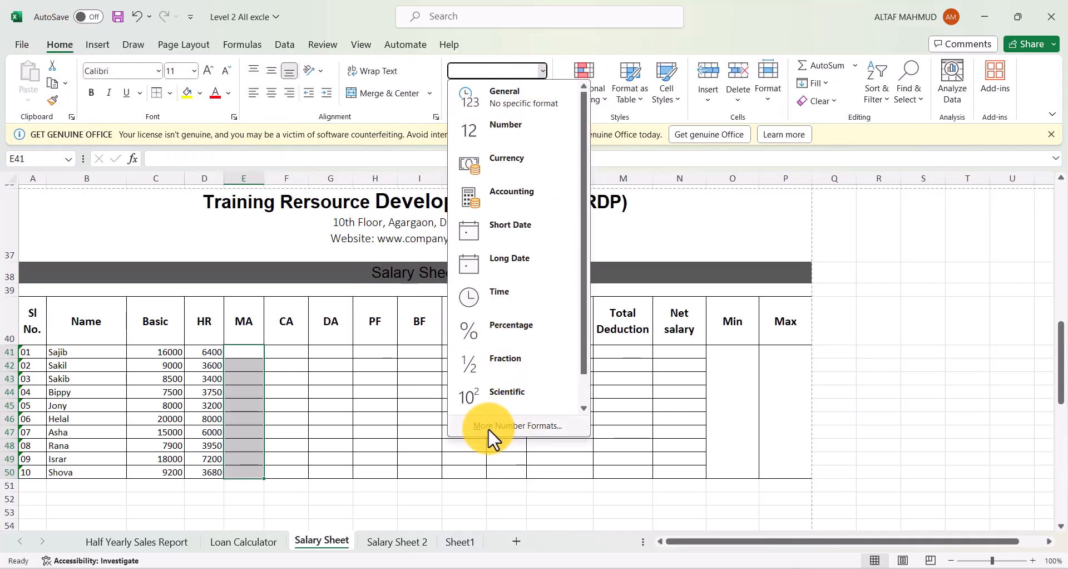
pyautogui.click(526, 426)
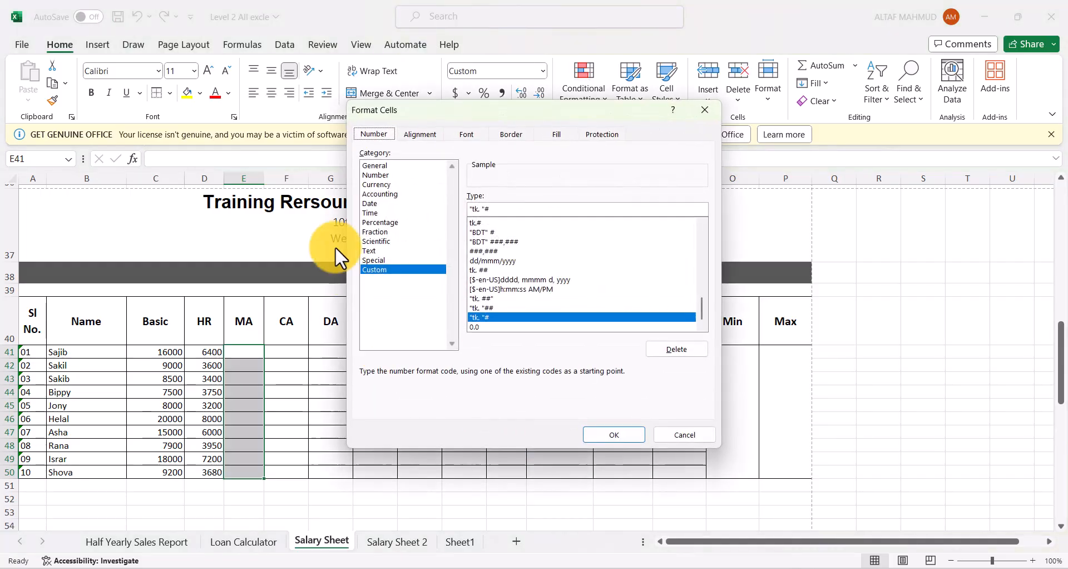
pyautogui.click(378, 165)
pyautogui.click(372, 269)
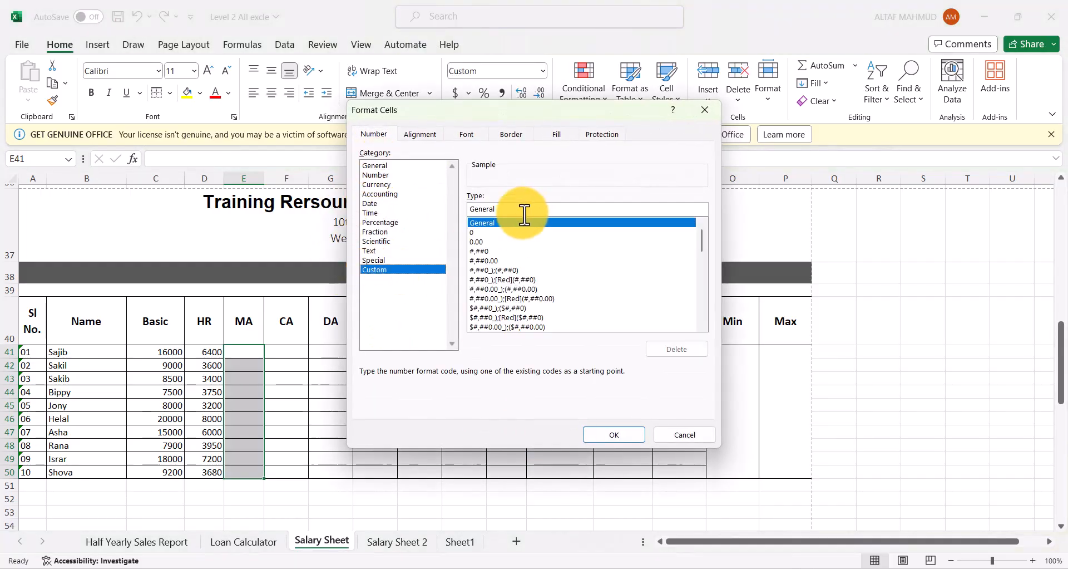
pyautogui.click(373, 166)
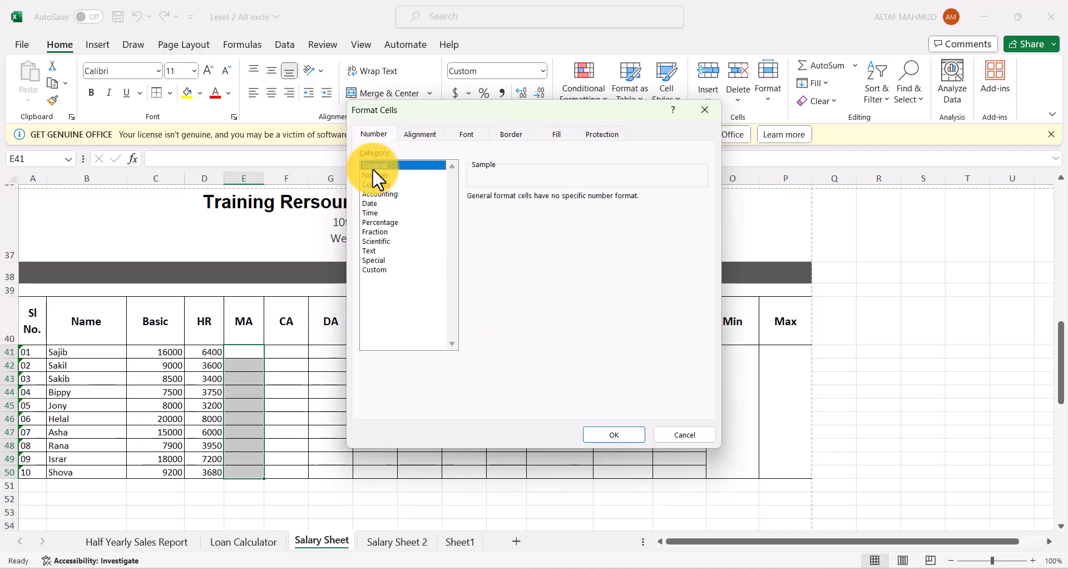
pyautogui.click(375, 270)
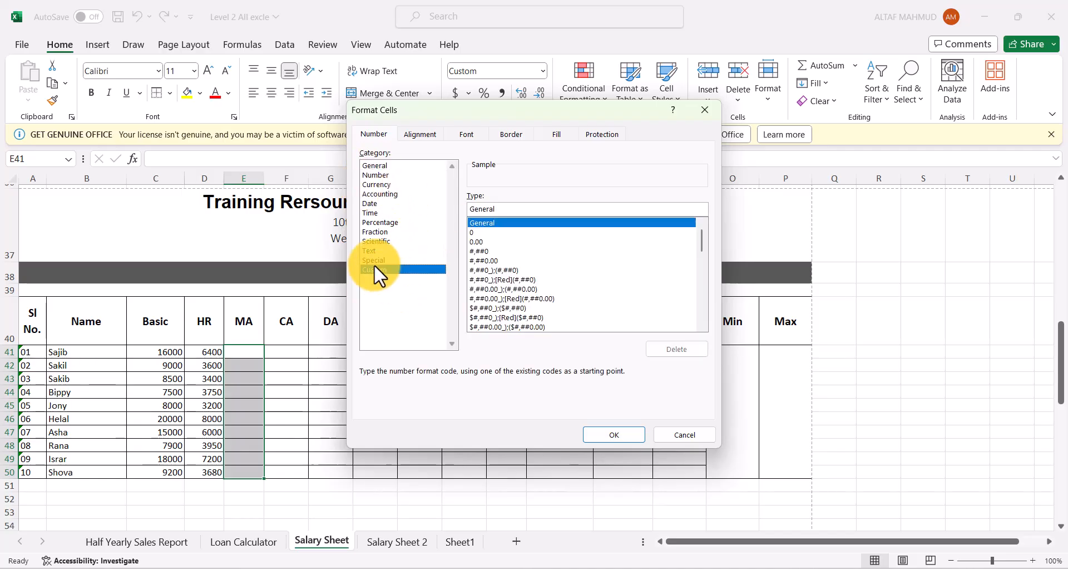
# Replace the General format code with "tk. "# and apply it to the MA cells E41:E50
pyautogui.click(507, 211)
pyautogui.press('BackSpace')
pyautogui.press('BackSpace')
pyautogui.press('BackSpace')
pyautogui.press('BackSpace')
pyautogui.press('BackSpace')
pyautogui.press('BackSpace')
pyautogui.press('BackSpace')
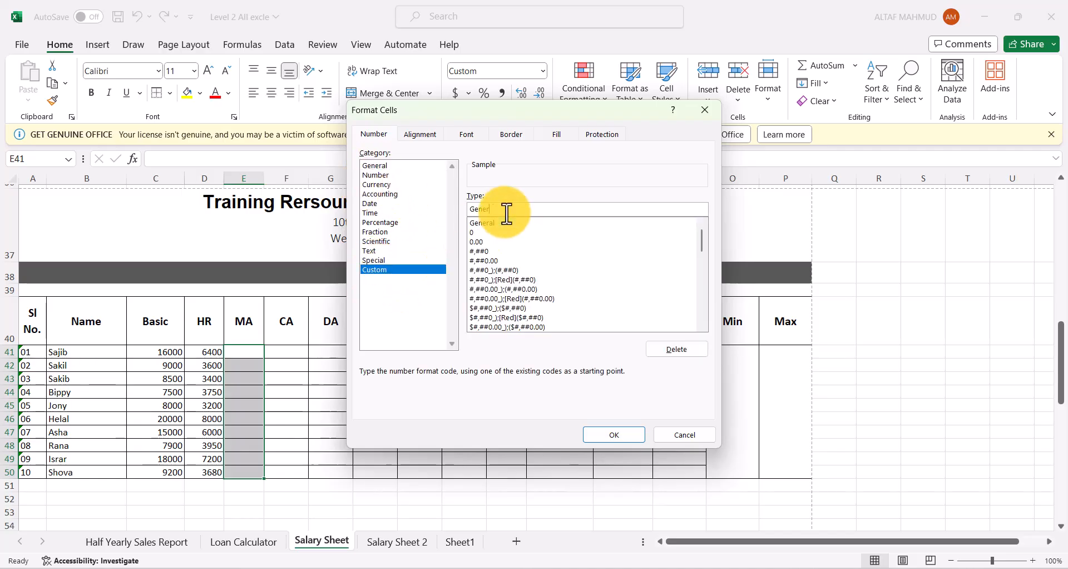
pyautogui.write('"tk. "3')
pyautogui.press('BackSpace')
pyautogui.write('#')
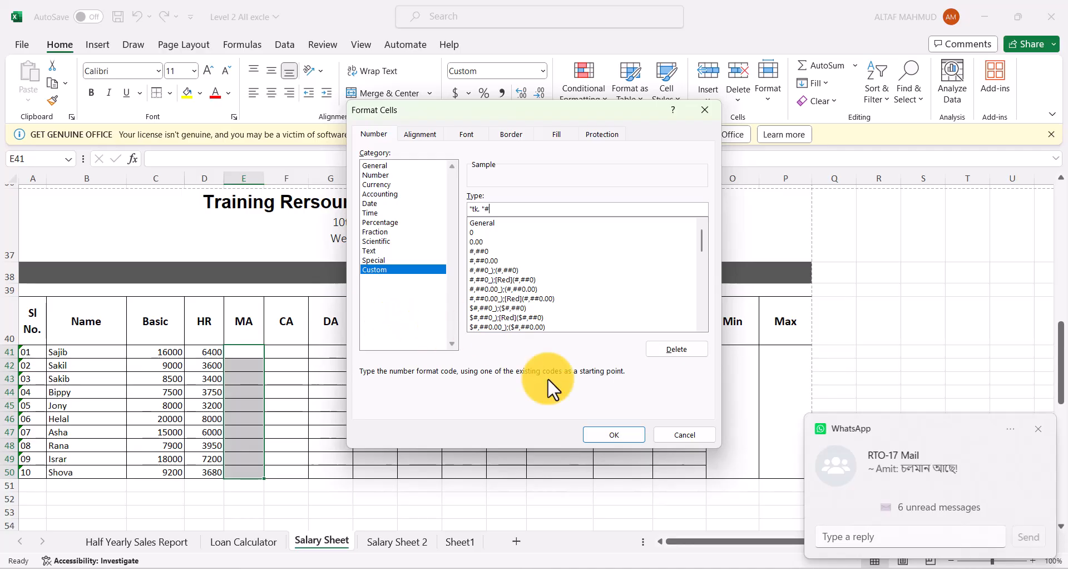
pyautogui.click(614, 435)
# Enter 500 as the medical allowance in E41 and fill it down to E50
pyautogui.click(248, 352)
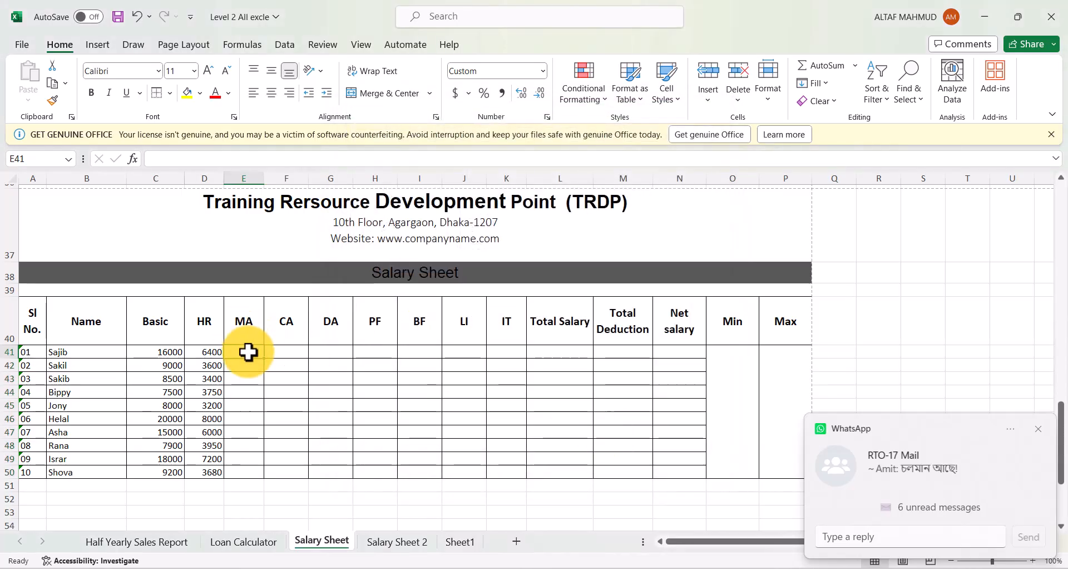
pyautogui.write('5')
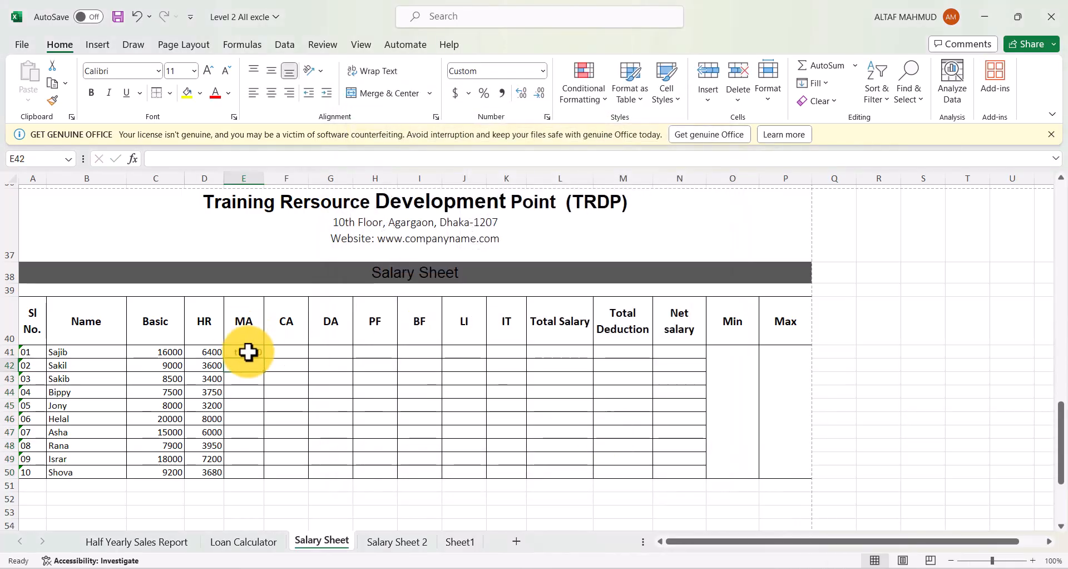
pyautogui.press('Return')
pyautogui.click(248, 352)
pyautogui.moveTo(264, 358); pyautogui.dragTo(259, 473)
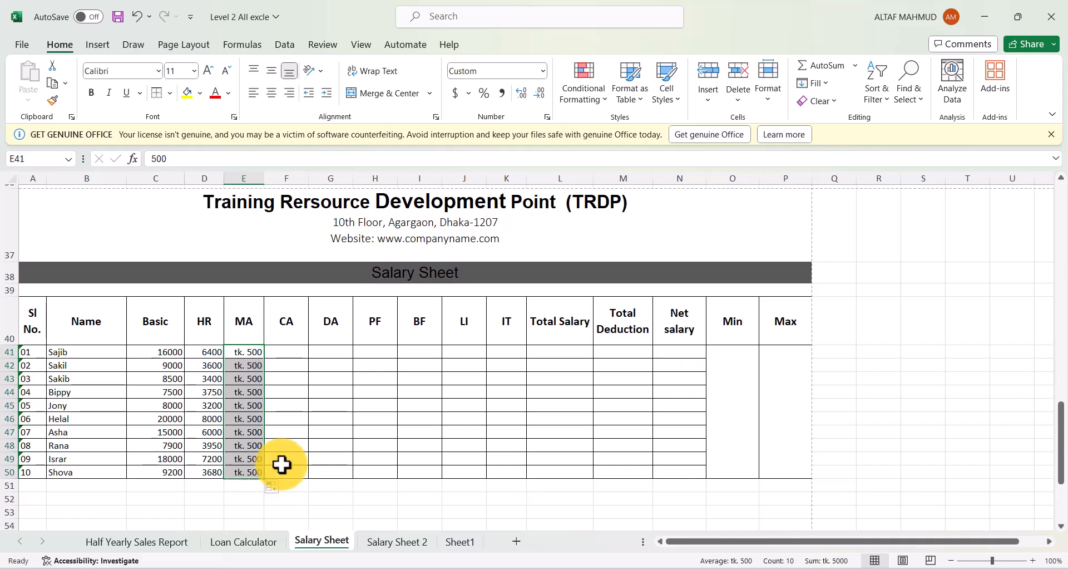
# Calculate the city allowance per the specification image with =C41*20% in F41 and fill it down to F50
pyautogui.click(297, 352)
pyautogui.hotkey('alt', 'Tab')
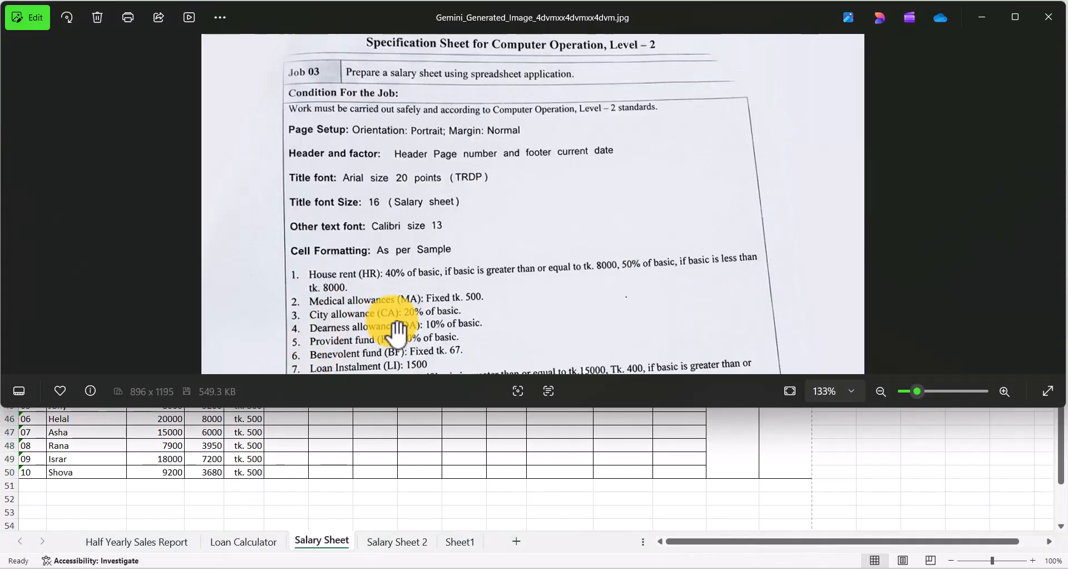
pyautogui.hotkey('alt', 'Tab')
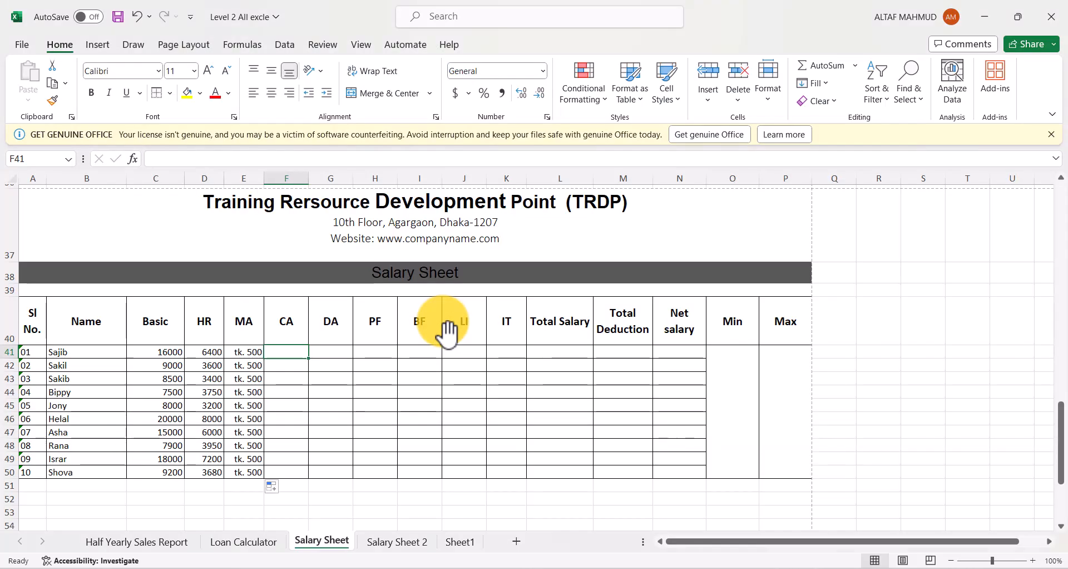
pyautogui.write('=')
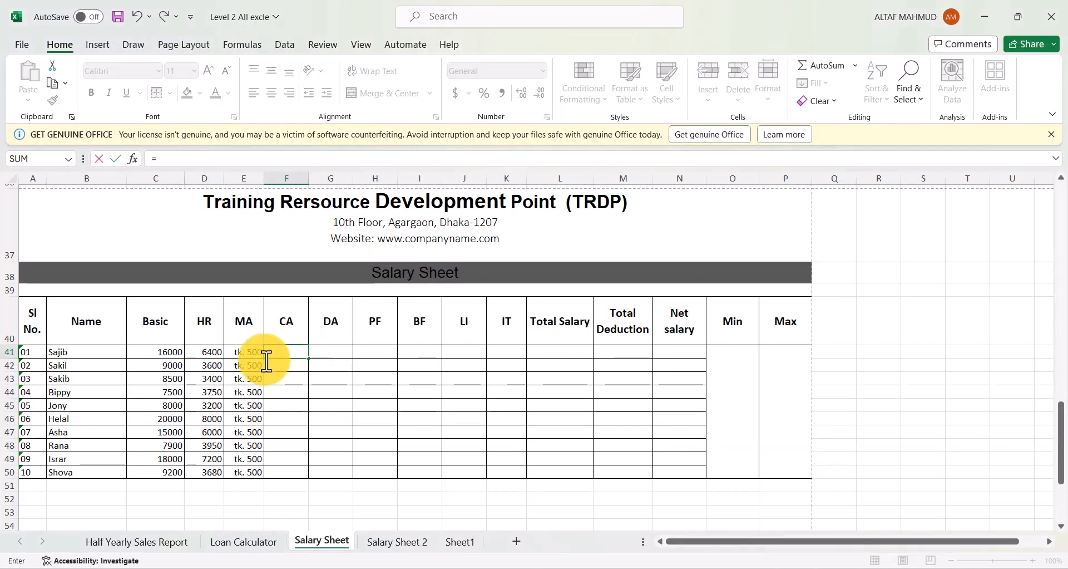
pyautogui.click(162, 351)
pyautogui.write('*2')
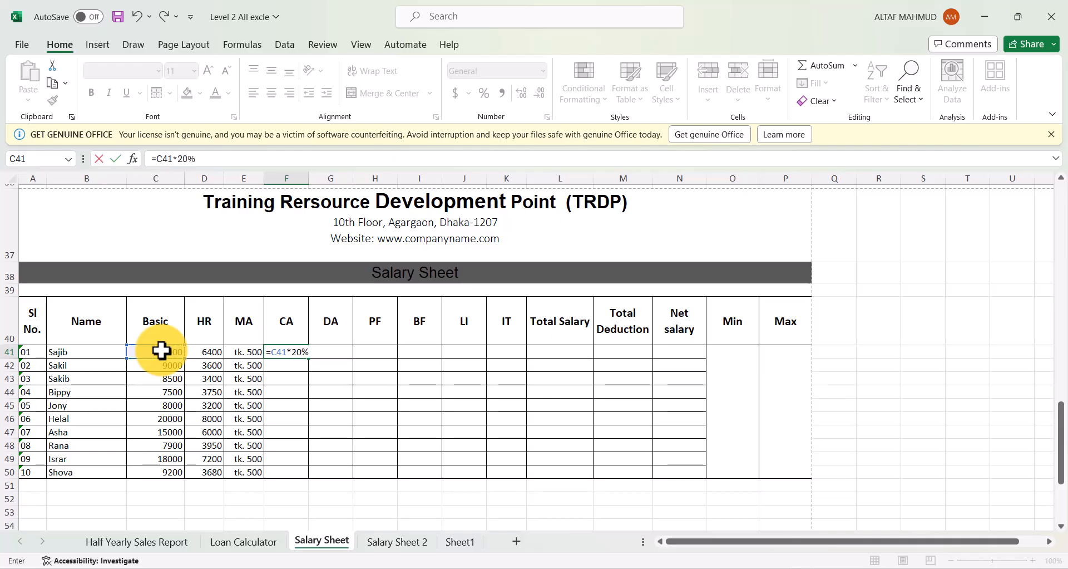
pyautogui.write('0%')
pyautogui.press('Return')
pyautogui.click(292, 355)
pyautogui.moveTo(291, 356); pyautogui.dragTo(295, 357)
pyautogui.click(639, 272)
pyautogui.moveTo(308, 359); pyautogui.dragTo(305, 473)
# Calculate the dearness allowance per the specification image with =C41*10% in G41 and fill it down to G50
pyautogui.click(332, 351)
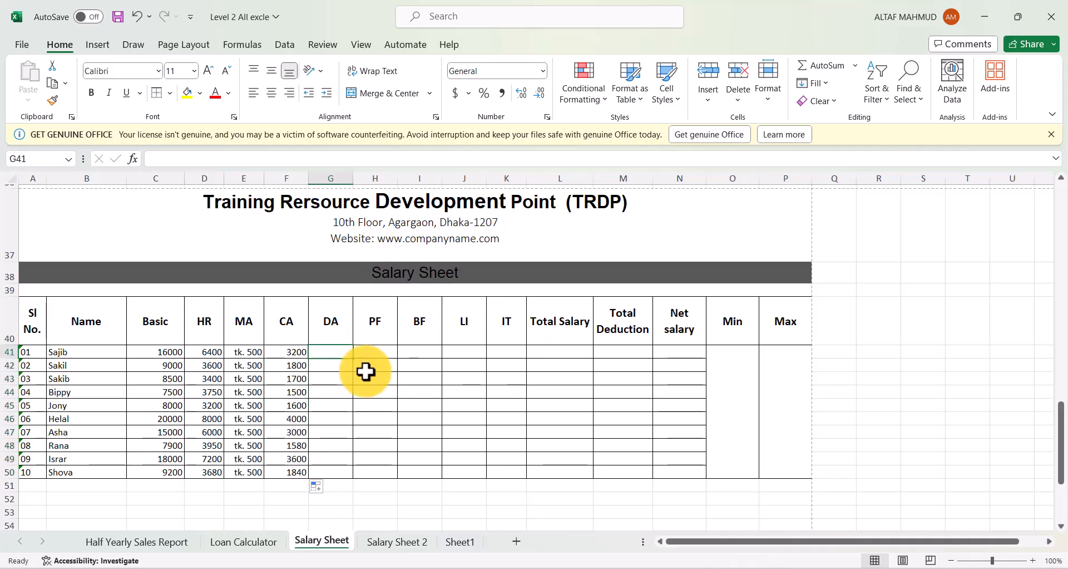
pyautogui.hotkey('alt', 'Tab')
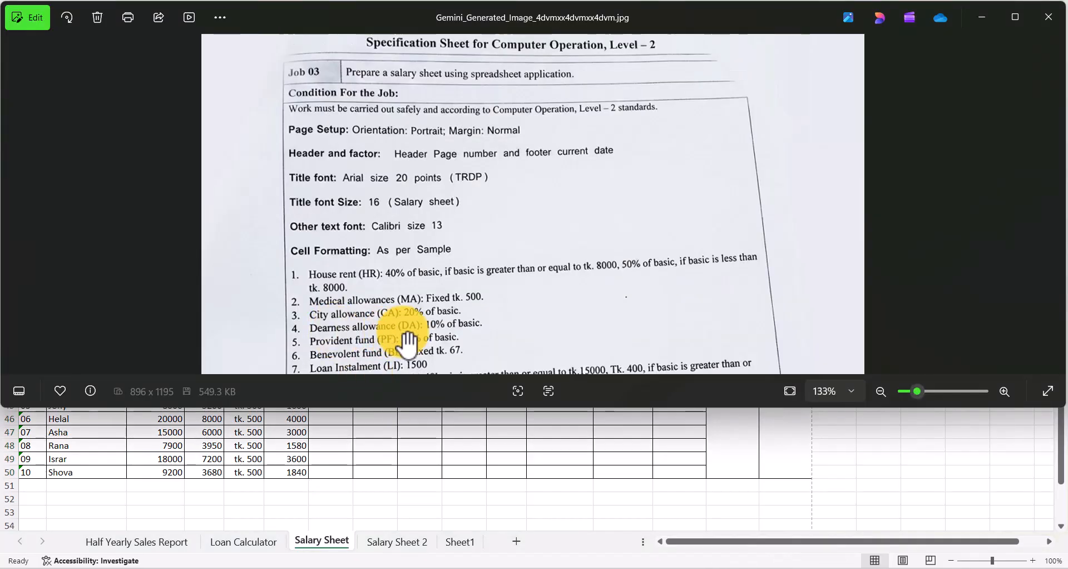
pyautogui.hotkey('alt', 'Tab')
pyautogui.write('=')
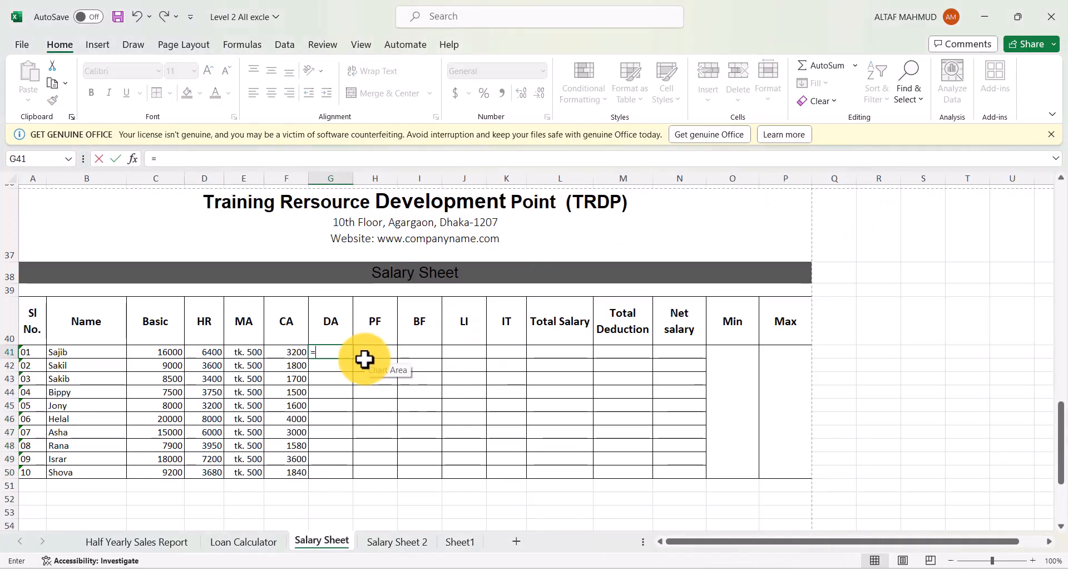
pyautogui.click(167, 353)
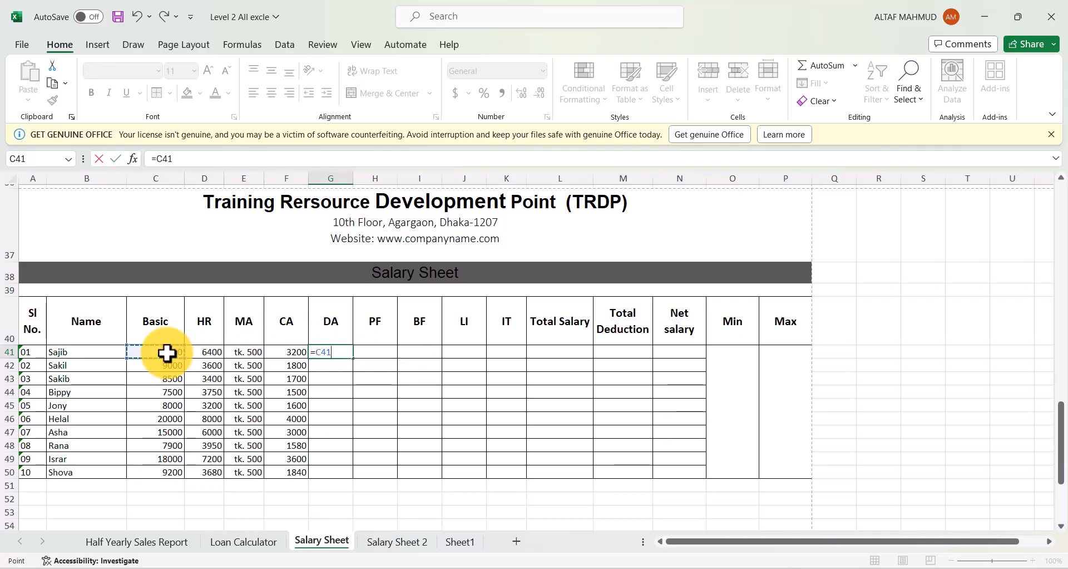
pyautogui.write('*10%')
pyautogui.hotkey('ctrl', 'Return')
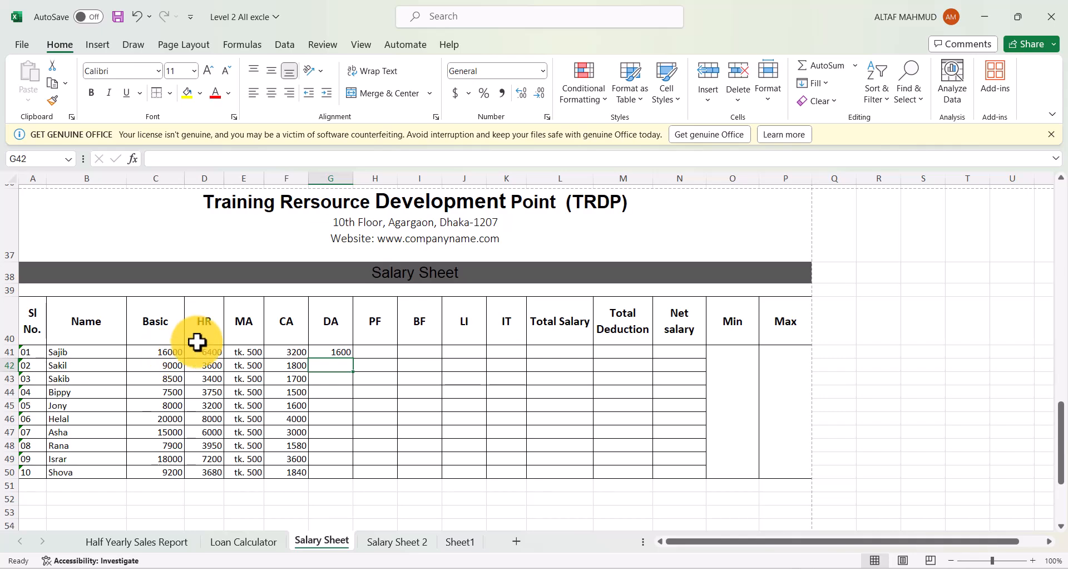
pyautogui.moveTo(352, 358); pyautogui.dragTo(342, 474)
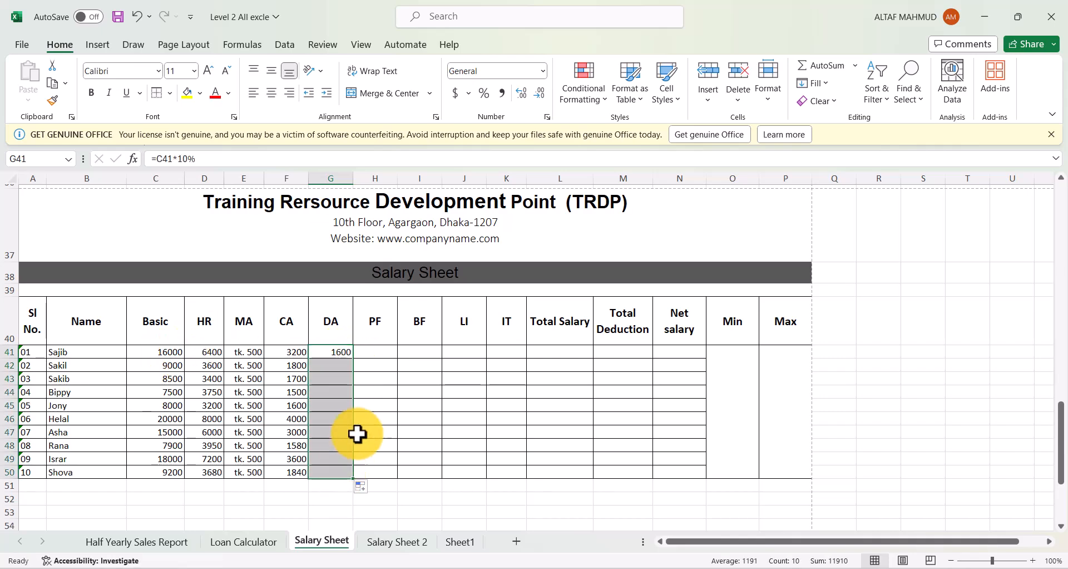
# Calculate the provident fund per the specification image with =C41*10% in H41 and fill it down to H50
pyautogui.click(374, 351)
pyautogui.hotkey('alt', 'Tab')
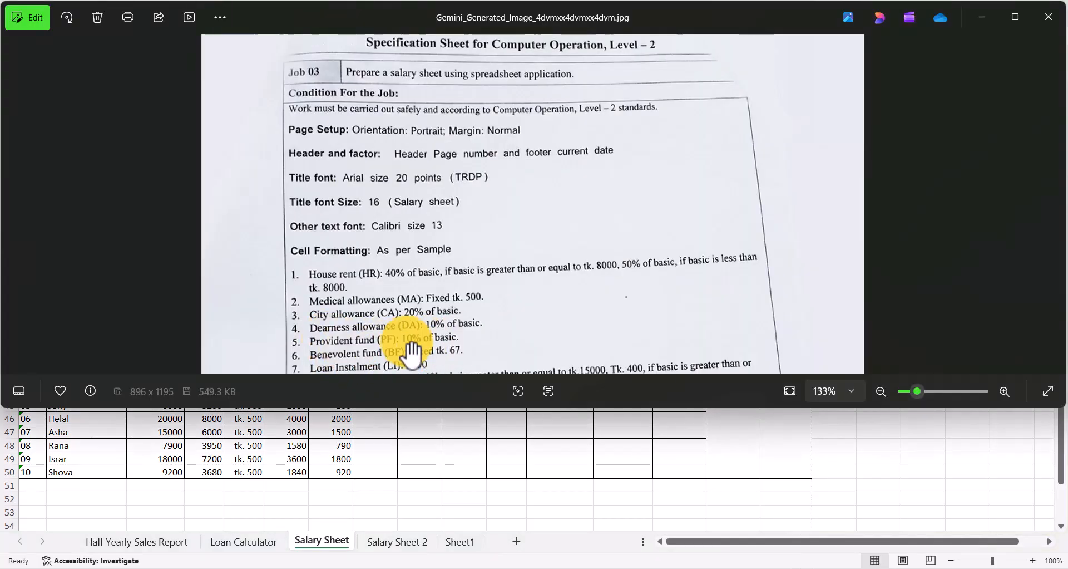
pyautogui.hotkey('alt', 'Tab')
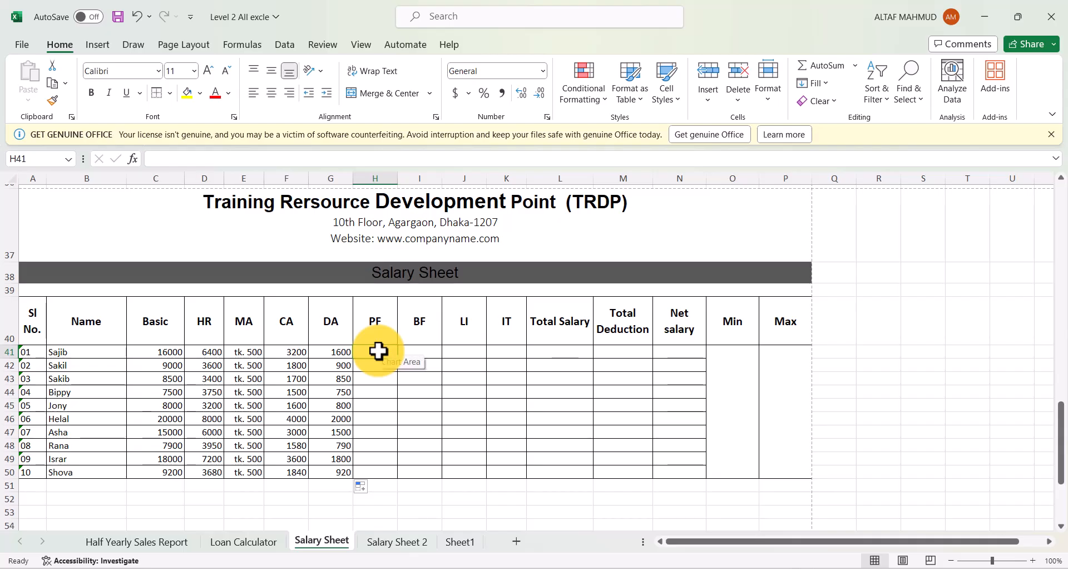
pyautogui.write('=')
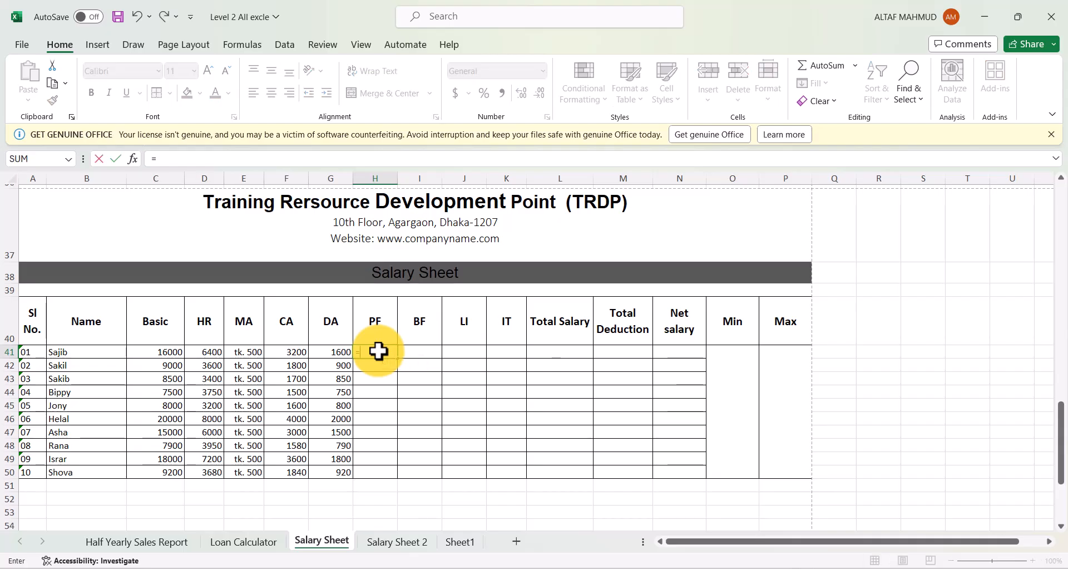
pyautogui.click(159, 352)
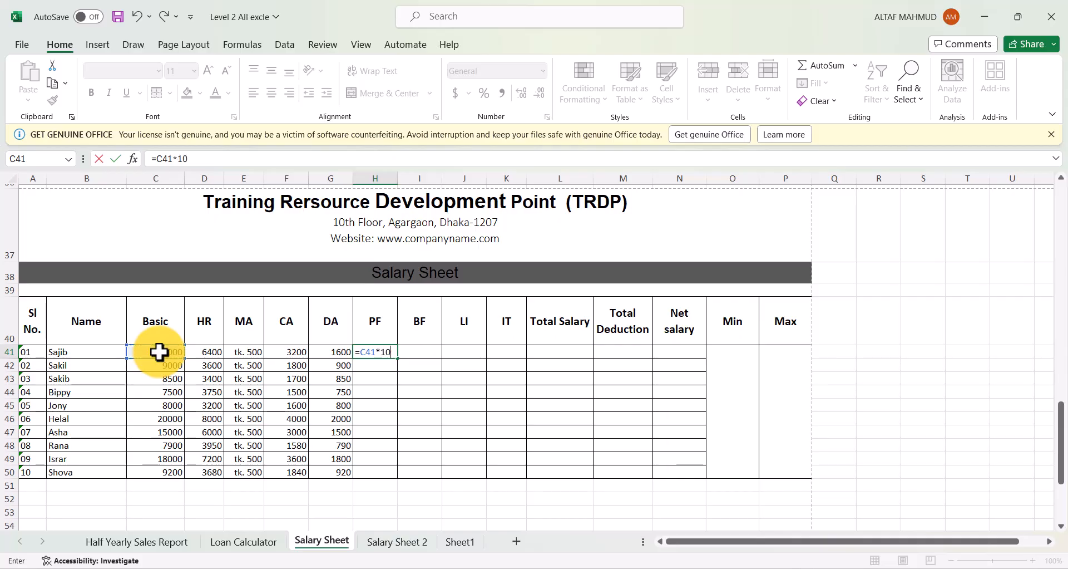
pyautogui.write('*10%')
pyautogui.press('Return')
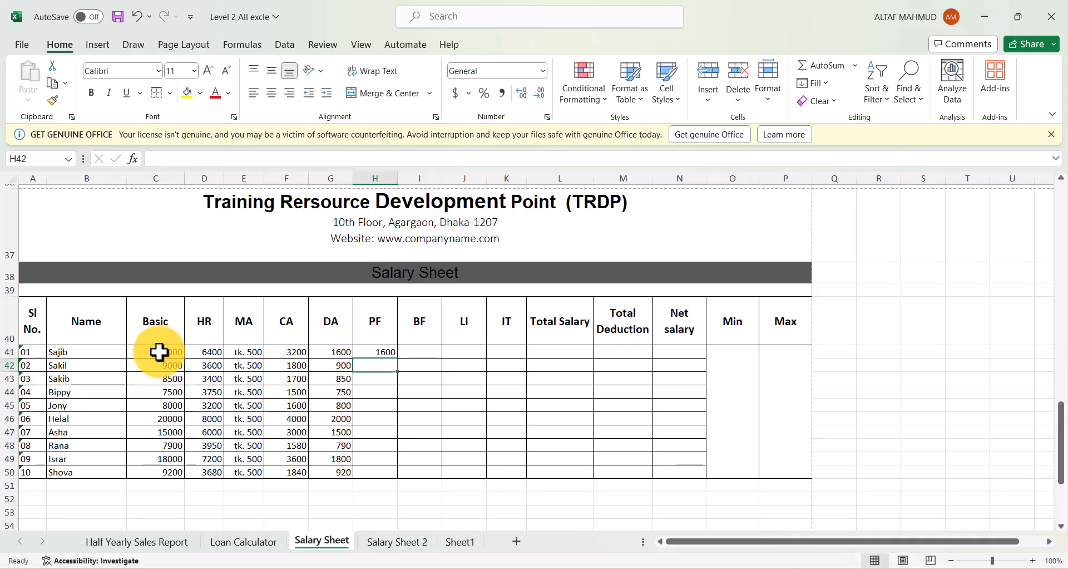
pyautogui.click(374, 352)
pyautogui.moveTo(398, 357); pyautogui.dragTo(402, 475)
# Compare the DA and PF columns in the salary table with their rules in the specification image
pyautogui.hotkey('alt', 'Tab')
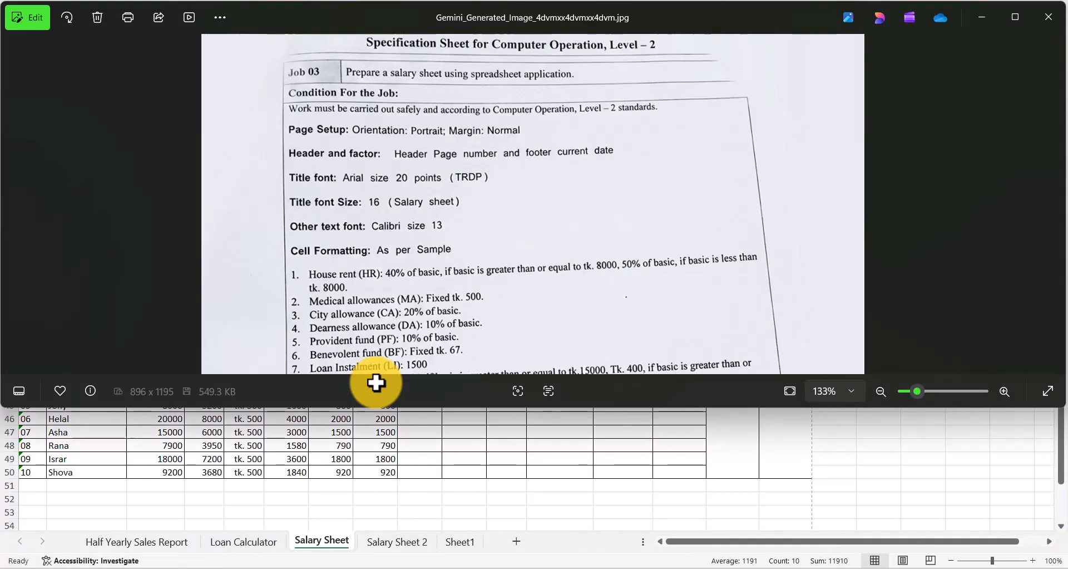
pyautogui.hotkey('alt', 'Tab')
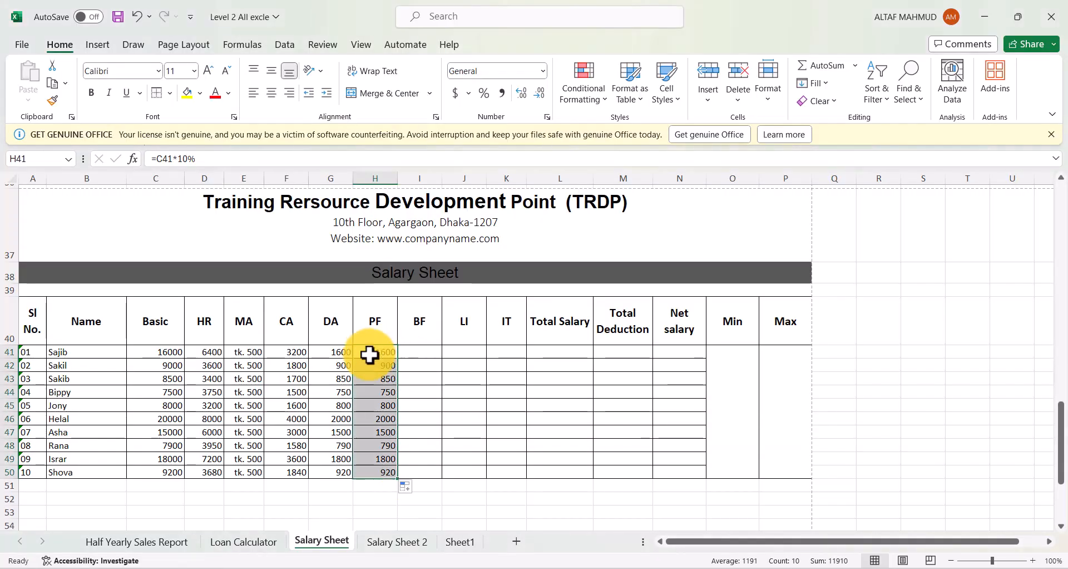
pyautogui.click(341, 393)
pyautogui.click(387, 393)
pyautogui.hotkey('alt', 'Tab')
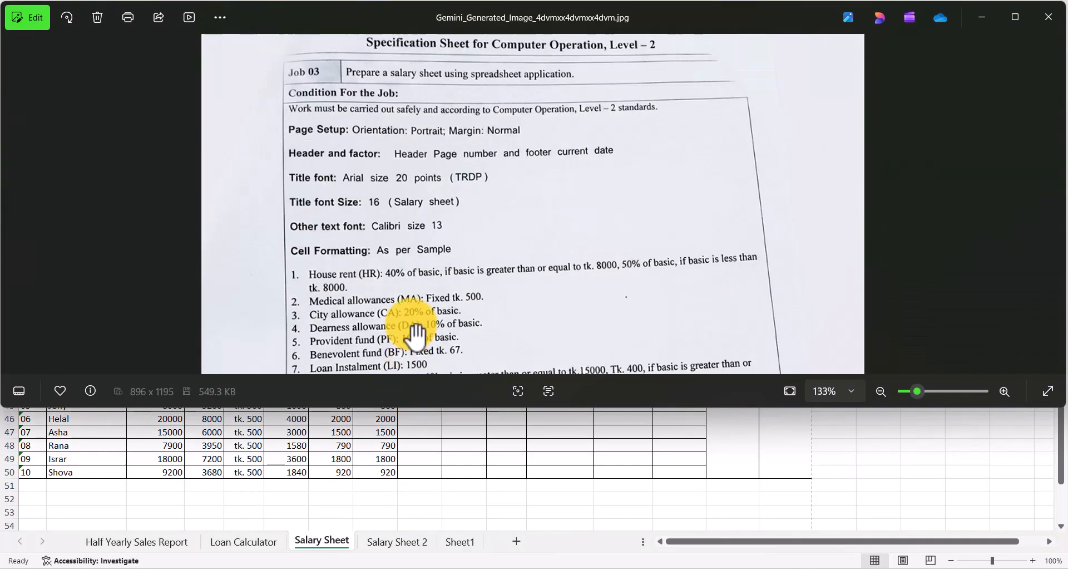
# Enter the fixed benevolent fund of 67 in I41 per the specification image and fill it down to I50
pyautogui.scroll(-2, 414, 303)
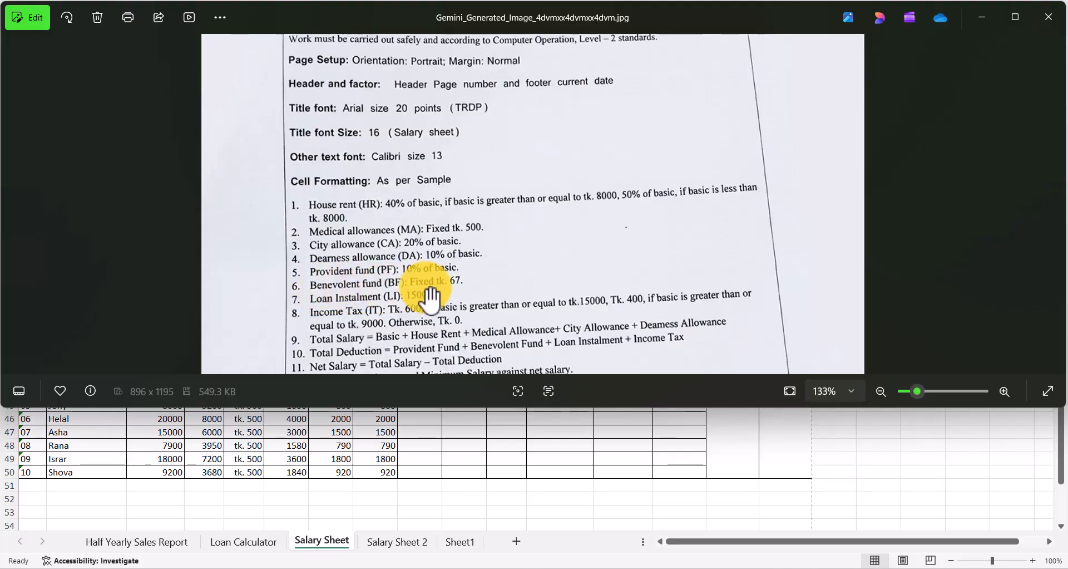
pyautogui.click(486, 415)
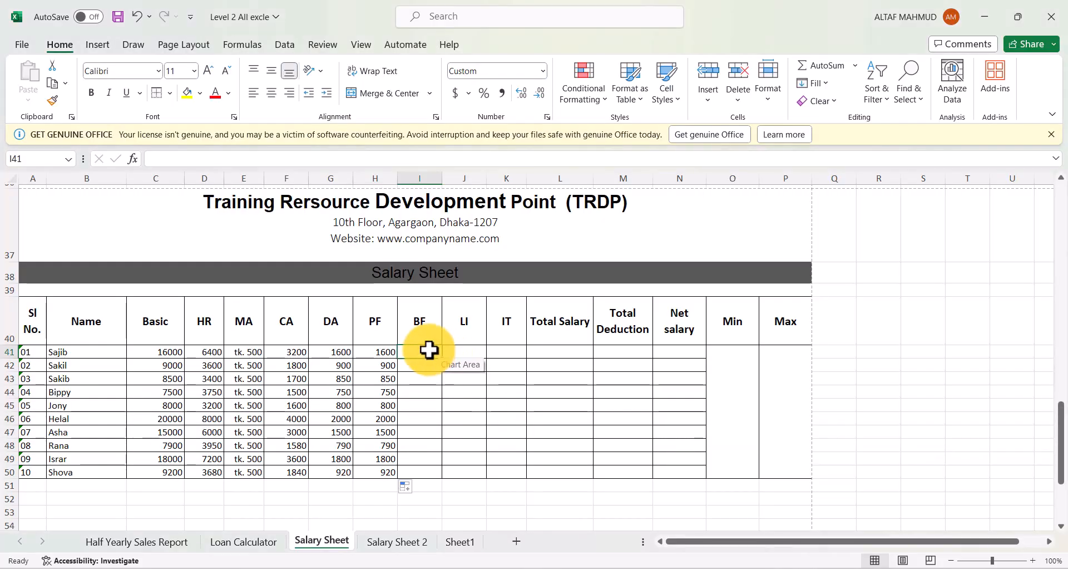
pyautogui.hotkey('alt', 'Tab')
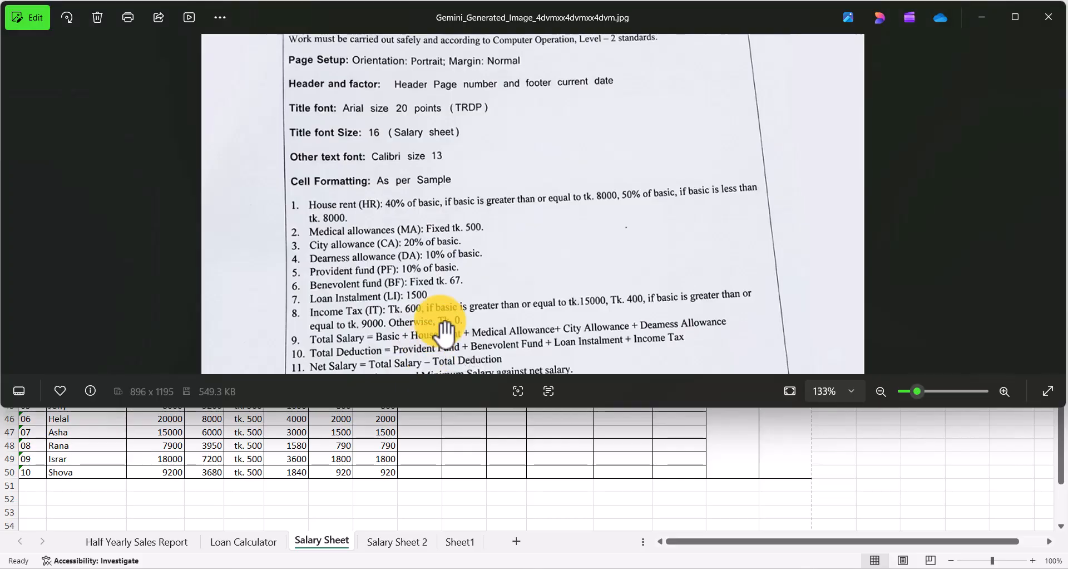
pyautogui.hotkey('alt', 'Tab')
pyautogui.write('67')
pyautogui.press('Return')
pyautogui.click(432, 353)
pyautogui.moveTo(443, 358); pyautogui.dragTo(444, 471)
# Enter the loan instalment of 1500 in J41 per the specification image and fill it down to J50
pyautogui.click(465, 356)
pyautogui.hotkey('alt', 'Tab')
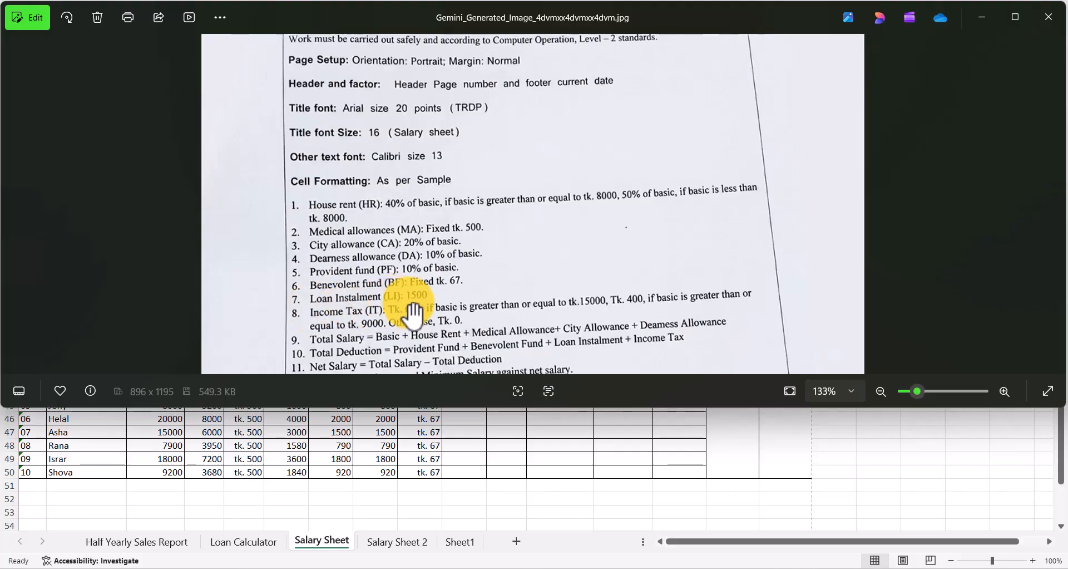
pyautogui.hotkey('alt', 'Tab')
pyautogui.hotkey('alt', 'Tab')
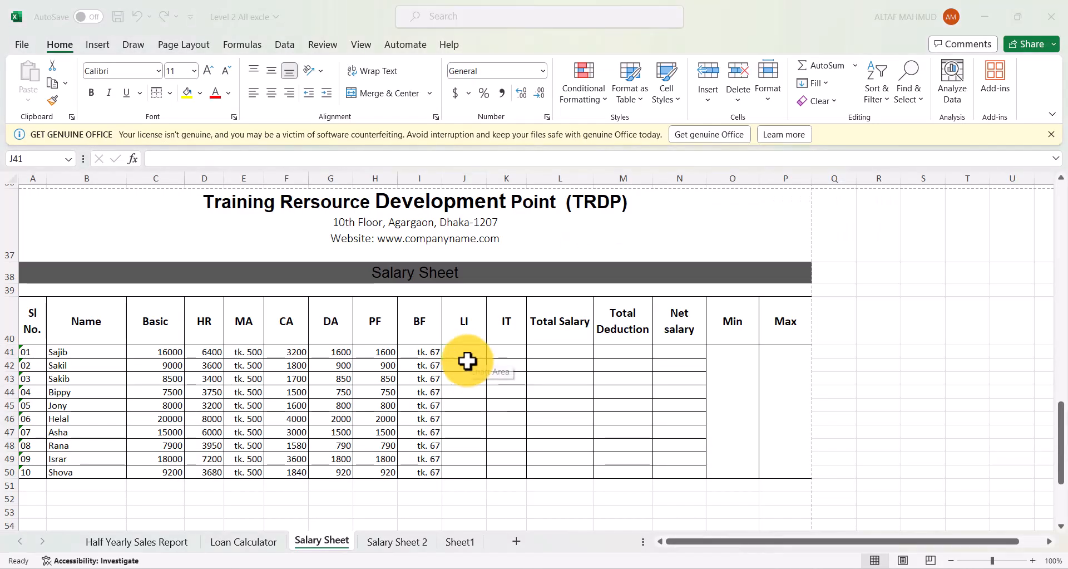
pyautogui.hotkey('alt', 'Tab')
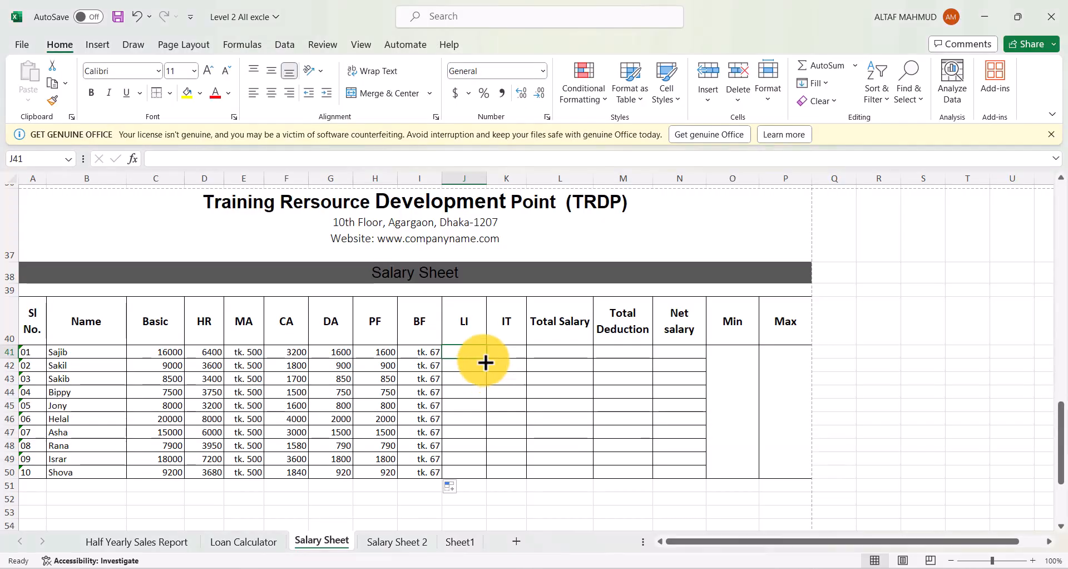
pyautogui.write('1')
pyautogui.press('Return')
pyautogui.click(482, 351)
pyautogui.moveTo(486, 359); pyautogui.dragTo(486, 473)
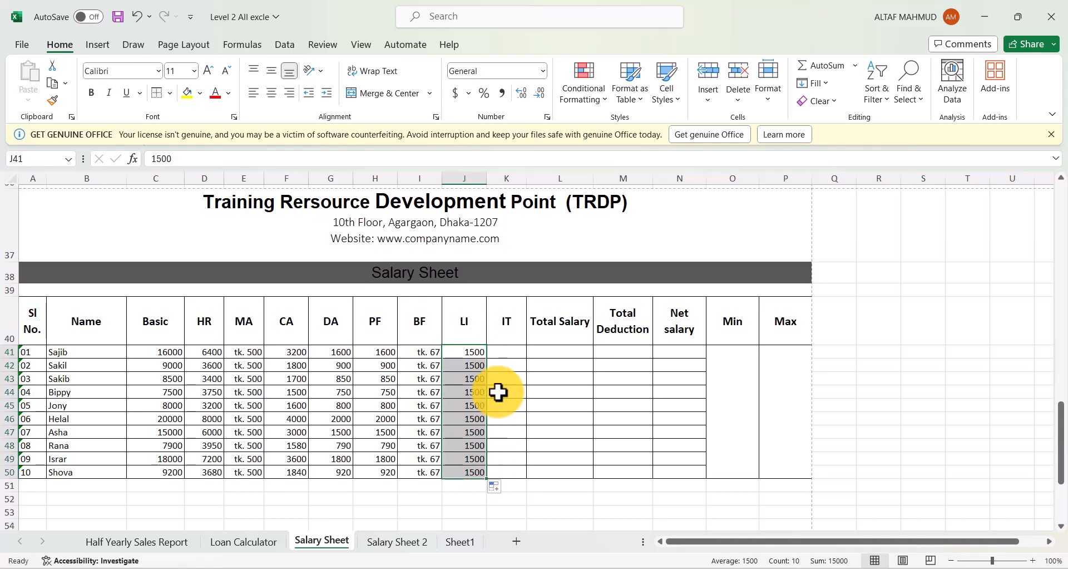
# Begin the income tax formula in K41 per the specification image with =IF(C41>=15000,600, for the highest basic salaries
pyautogui.click(503, 354)
pyautogui.hotkey('alt', 'Tab')
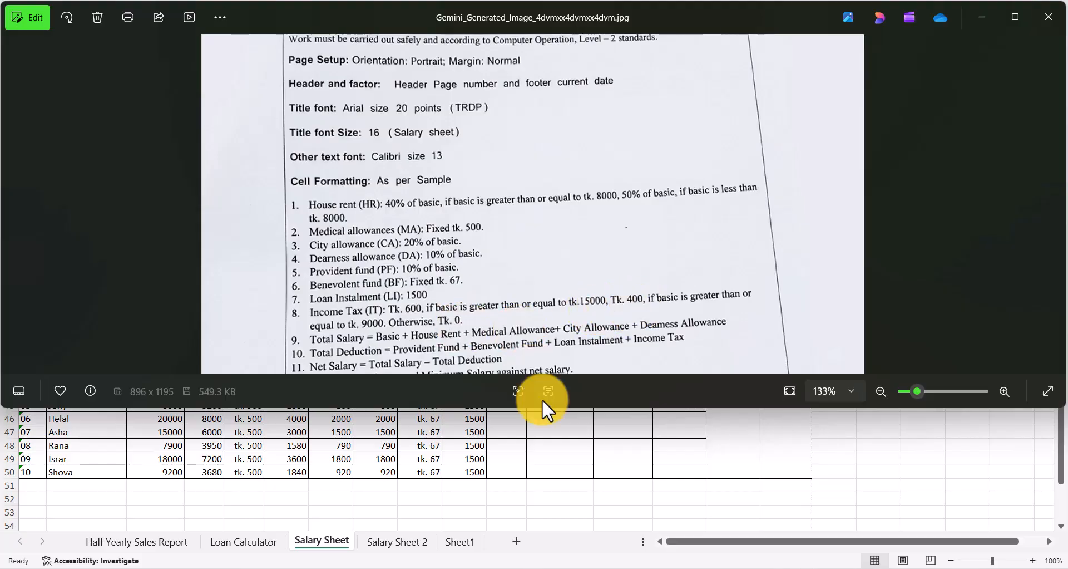
pyautogui.hotkey('alt', 'Tab')
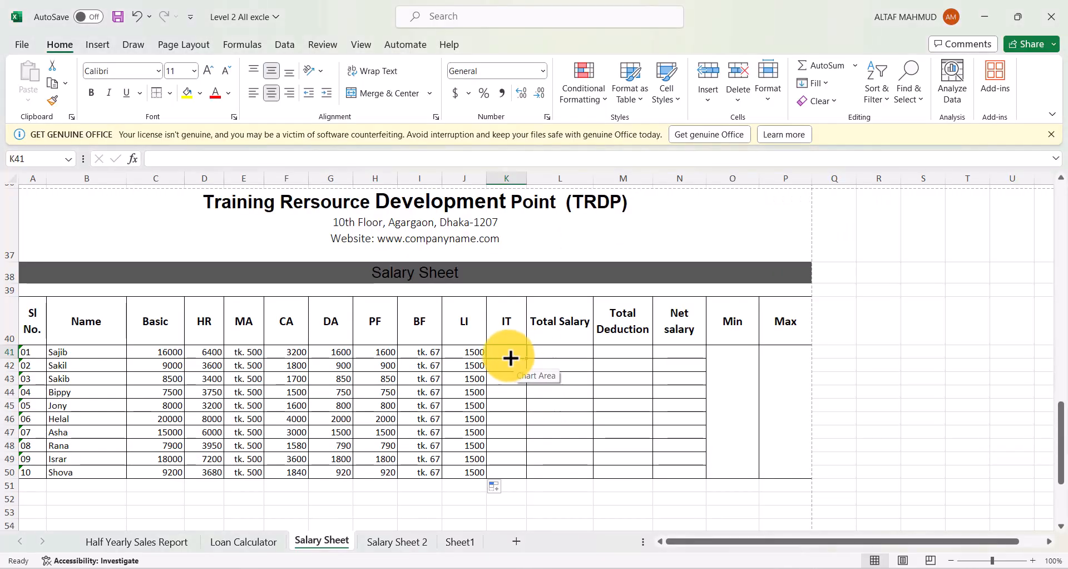
pyautogui.write('=IF(')
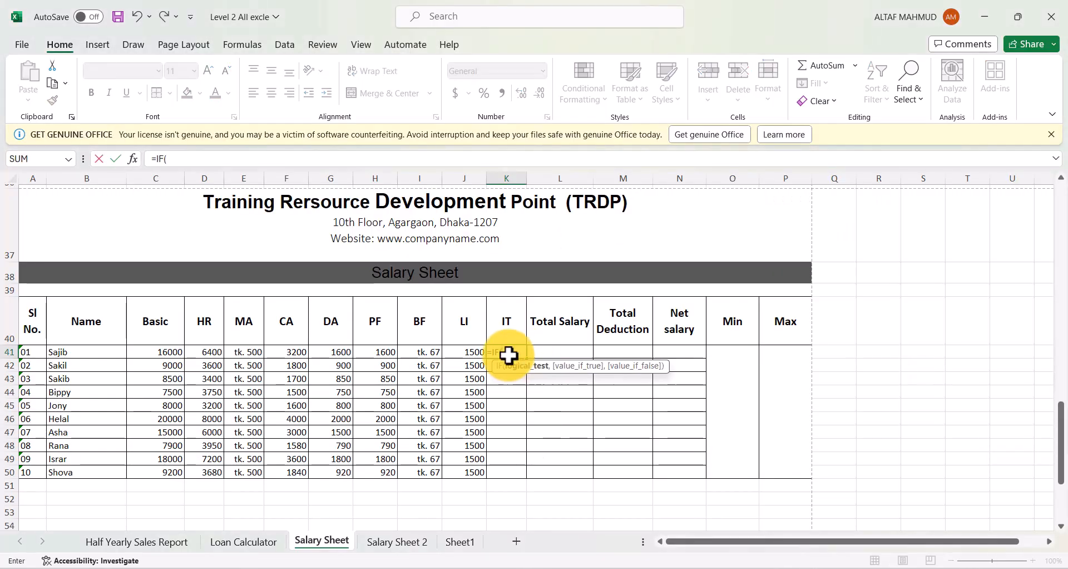
pyautogui.click(160, 351)
pyautogui.write('>= ')
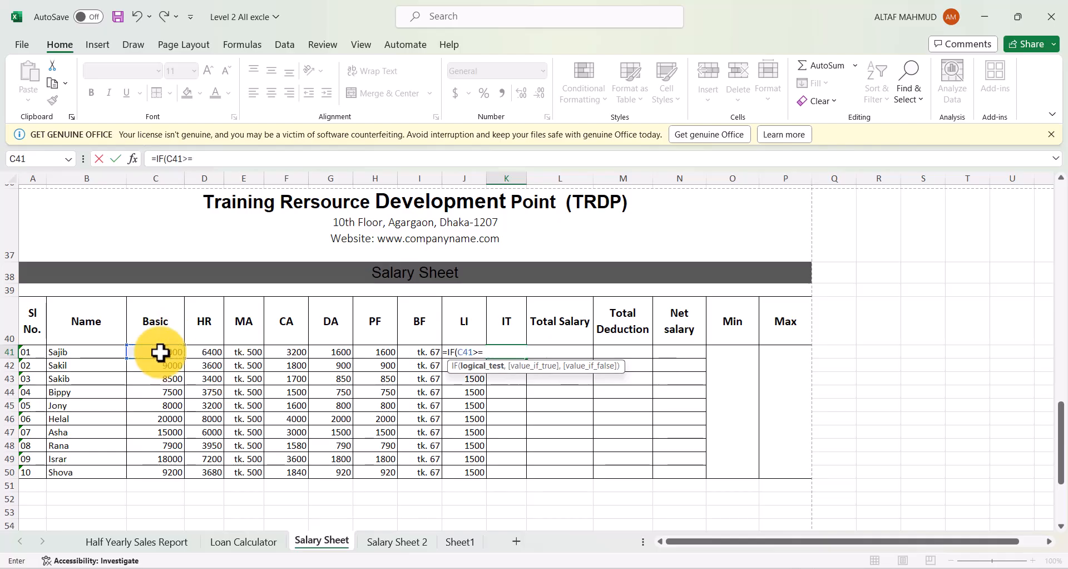
pyautogui.write('15000,')
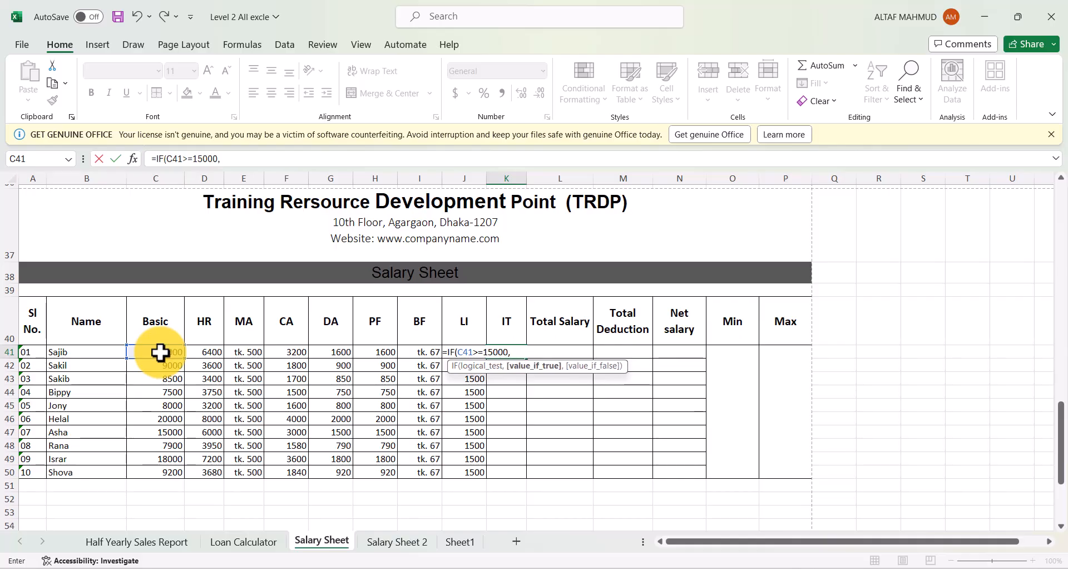
pyautogui.write('600,')
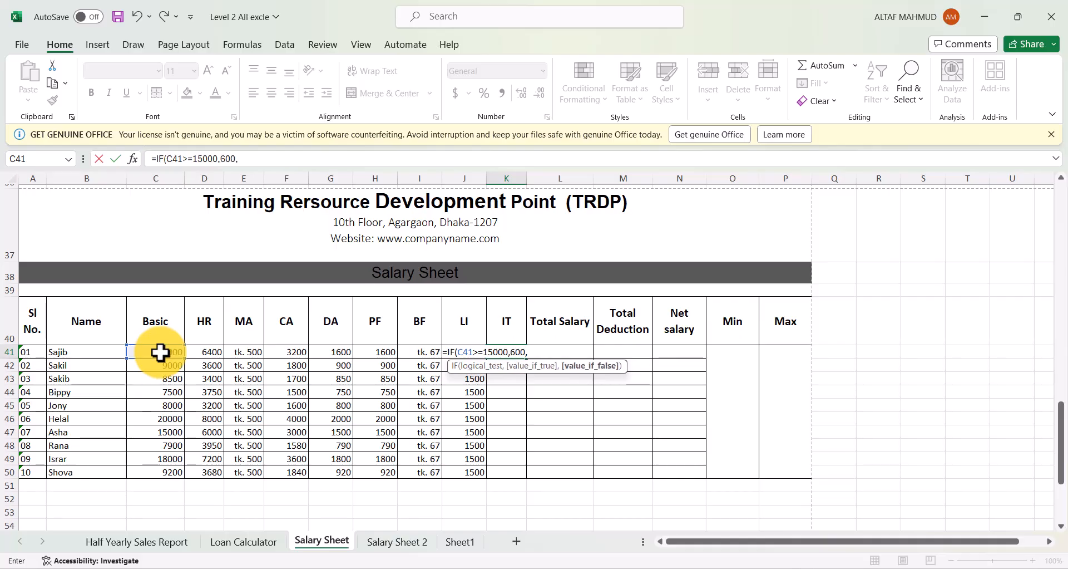
# Complete the income tax formula in K41 with the nested IF(C41>=9000,400,0), accept the bracket correction and fill it down to K50
pyautogui.write('IF(')
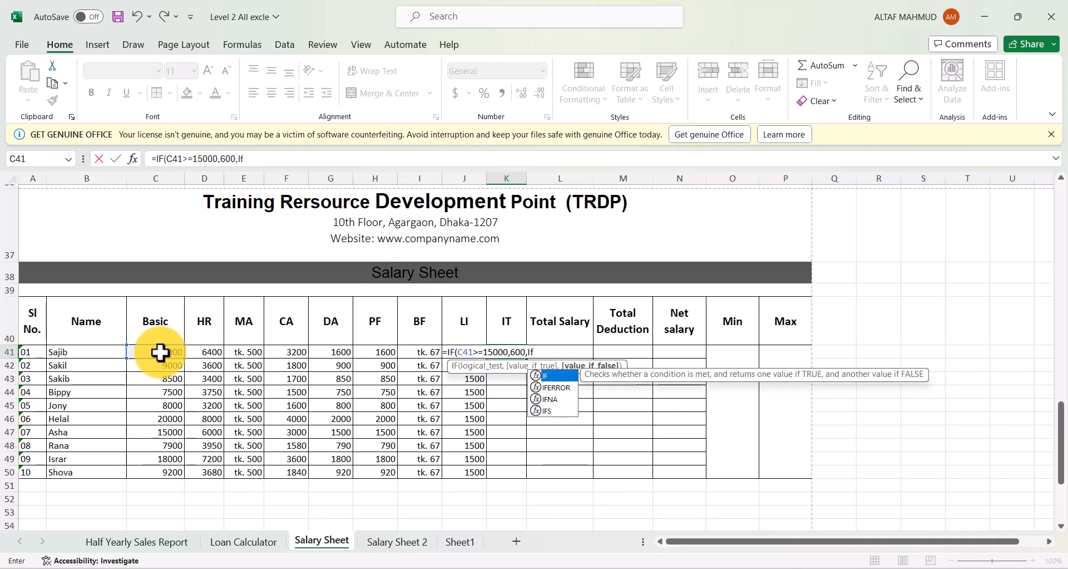
pyautogui.click(160, 352)
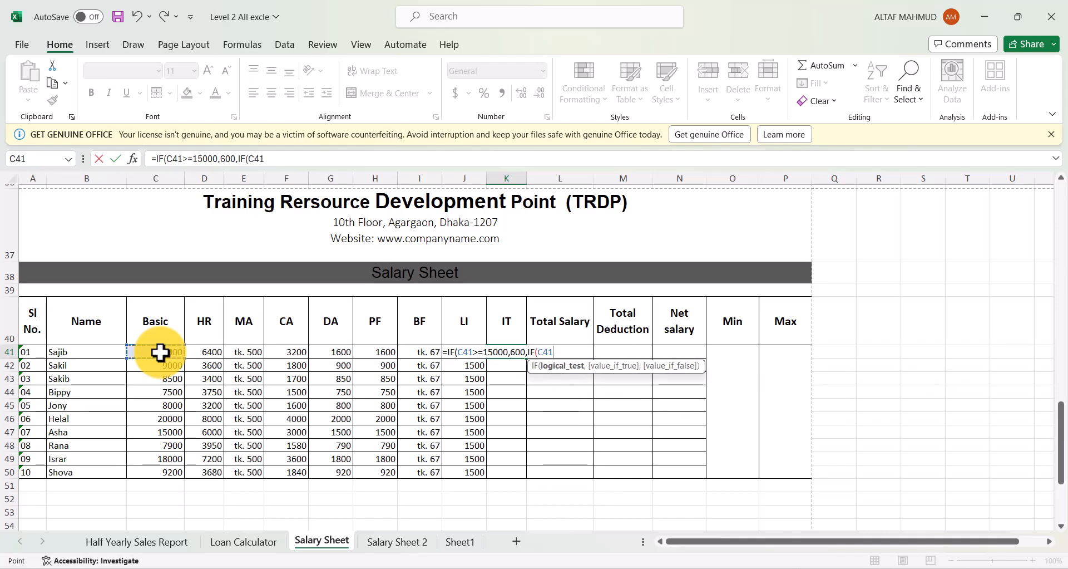
pyautogui.write('>=9000,400,')
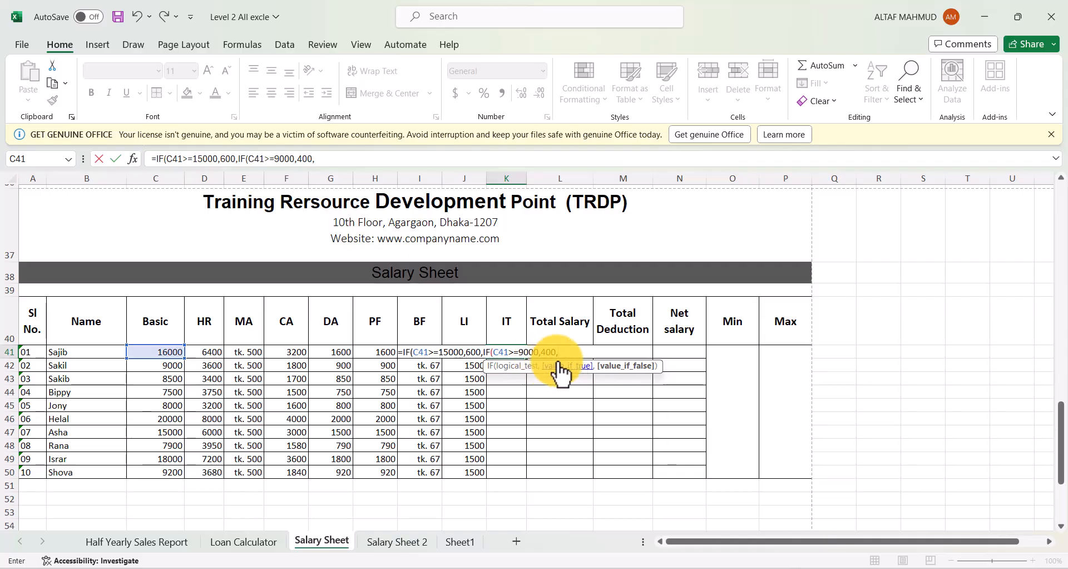
pyautogui.write('0')
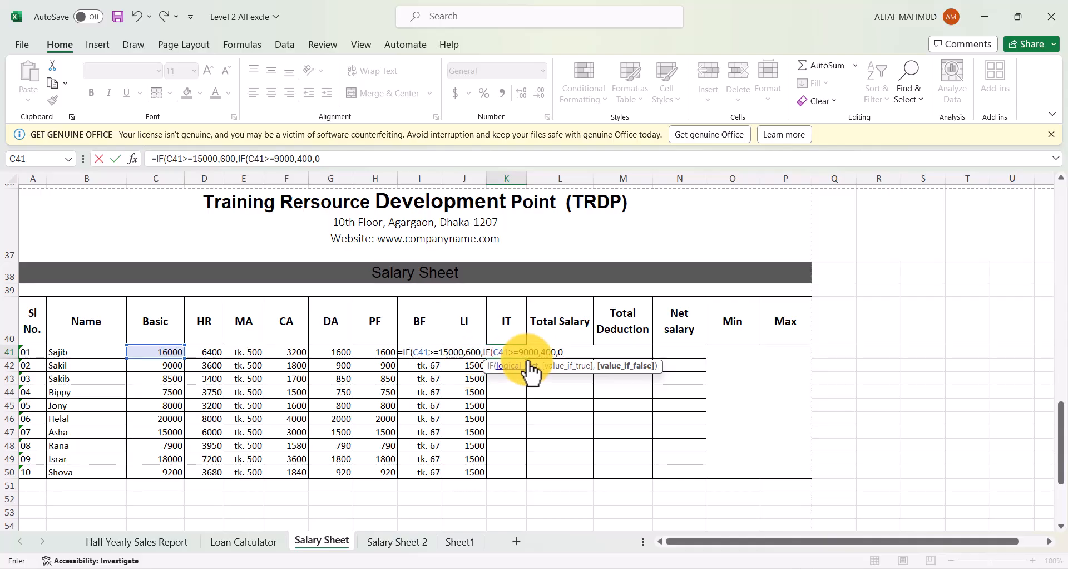
pyautogui.press('Return')
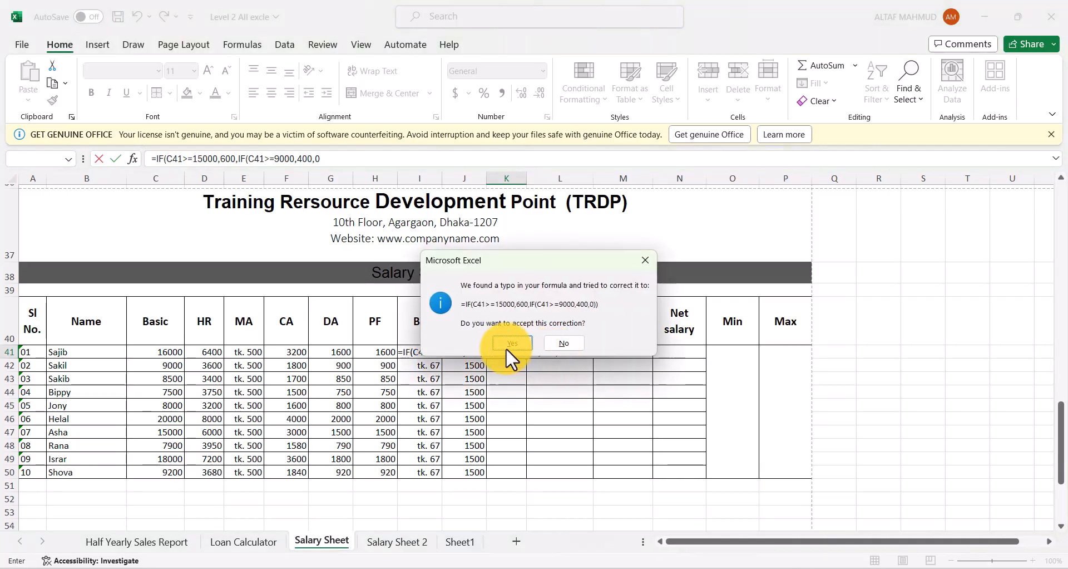
pyautogui.click(512, 343)
pyautogui.moveTo(527, 359); pyautogui.dragTo(532, 470)
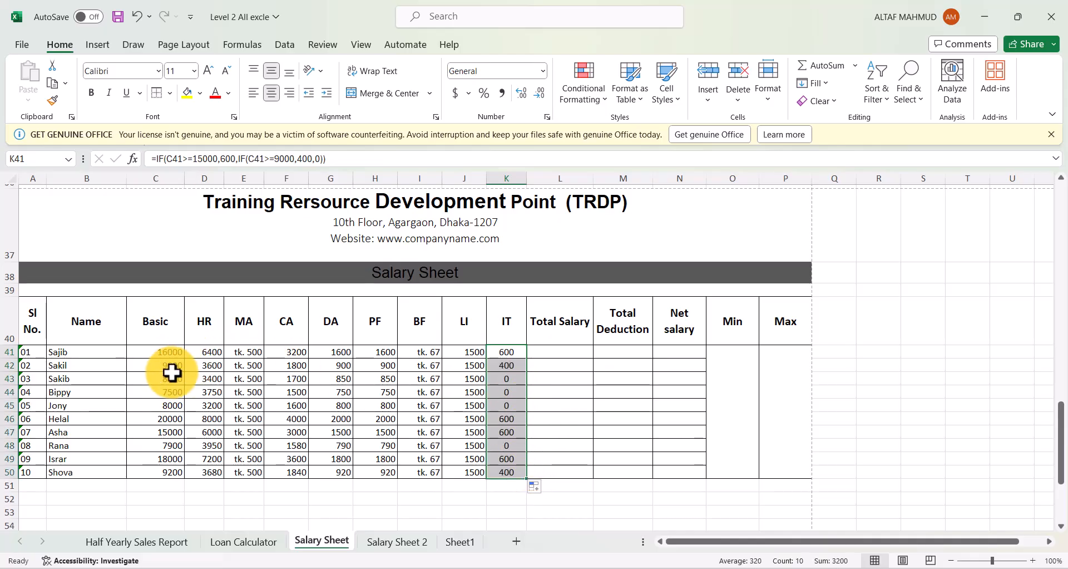
# Check the total salary rule in the specification image and start a formula in L41
pyautogui.click(564, 350)
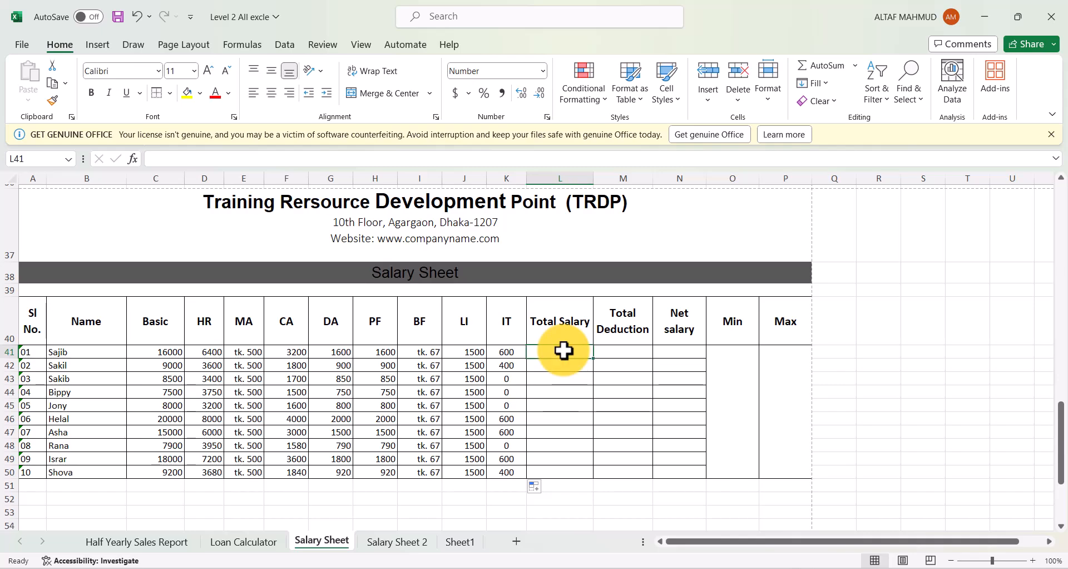
pyautogui.hotkey('alt', 'Tab')
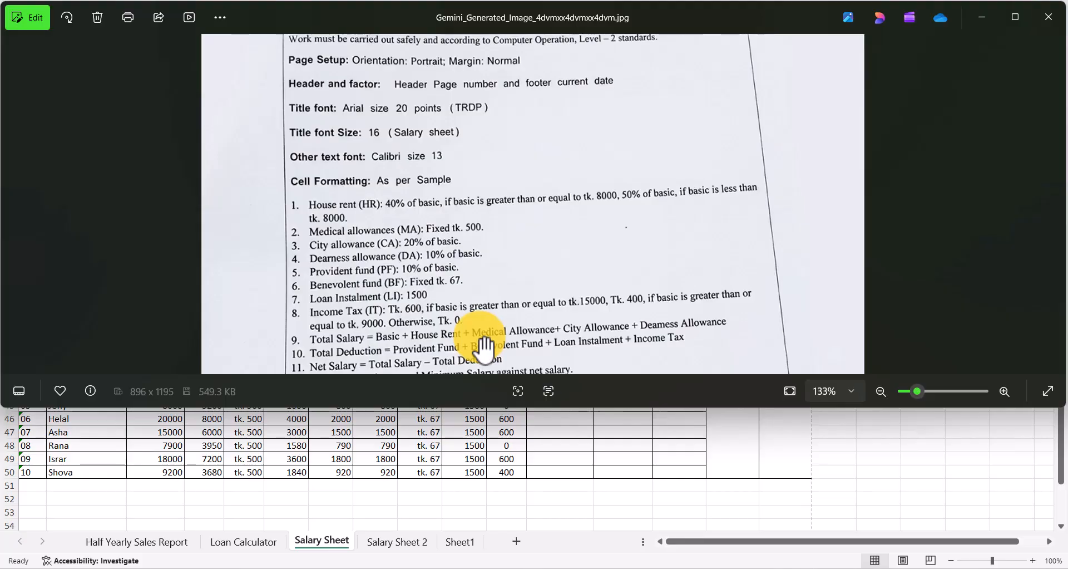
pyautogui.hotkey('alt', 'Tab')
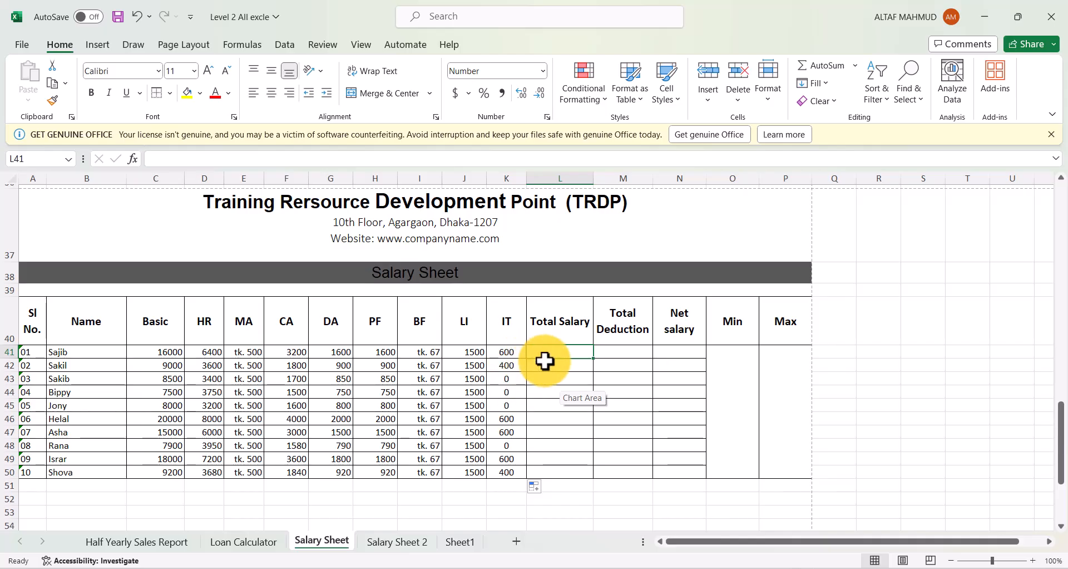
pyautogui.write('=')
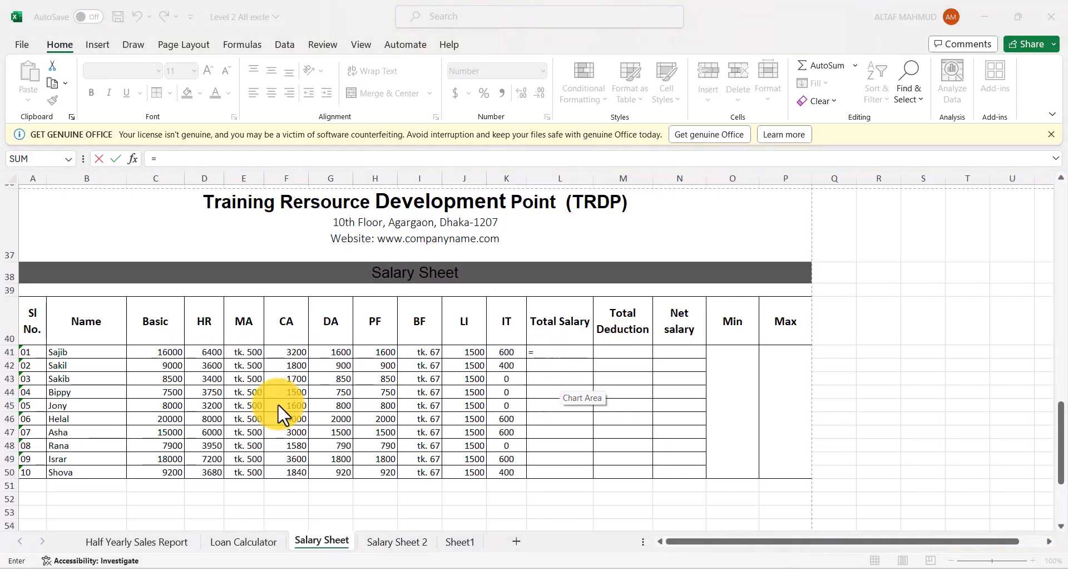
pyautogui.press('super+Tab')
pyautogui.click(396, 366)
pyautogui.press('super')
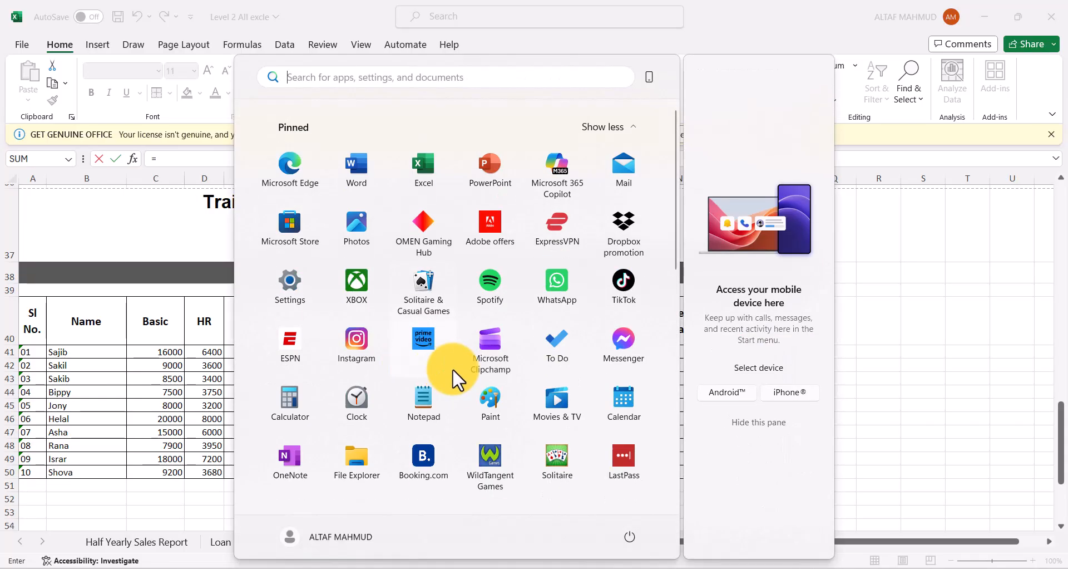
pyautogui.press('super')
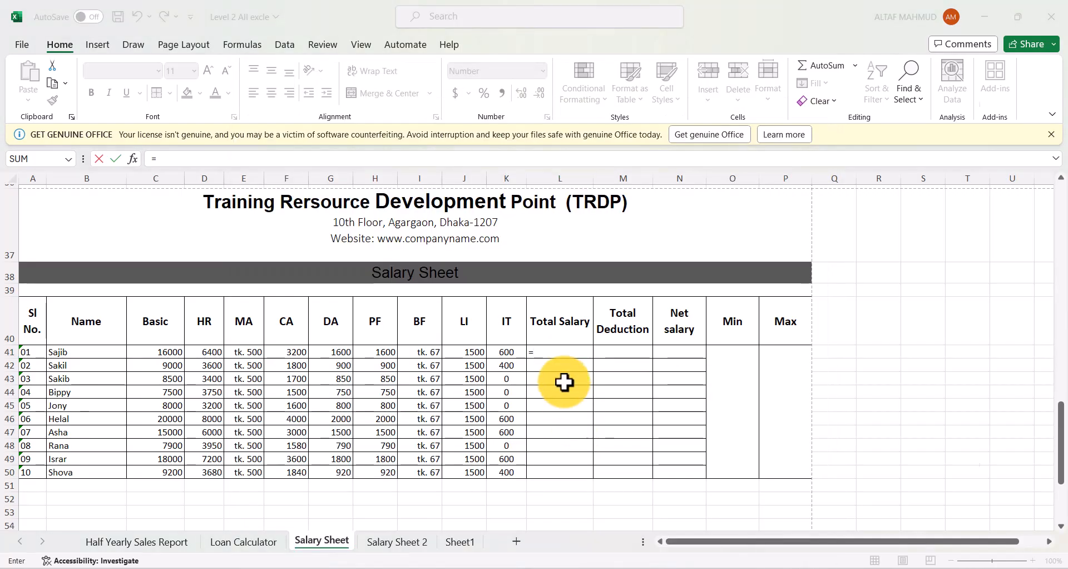
# Calculate the total salary per the specification image with =C41+D41+E41+F41+G41 in L41 and fill it down to L50
pyautogui.hotkey('alt', 'Tab')
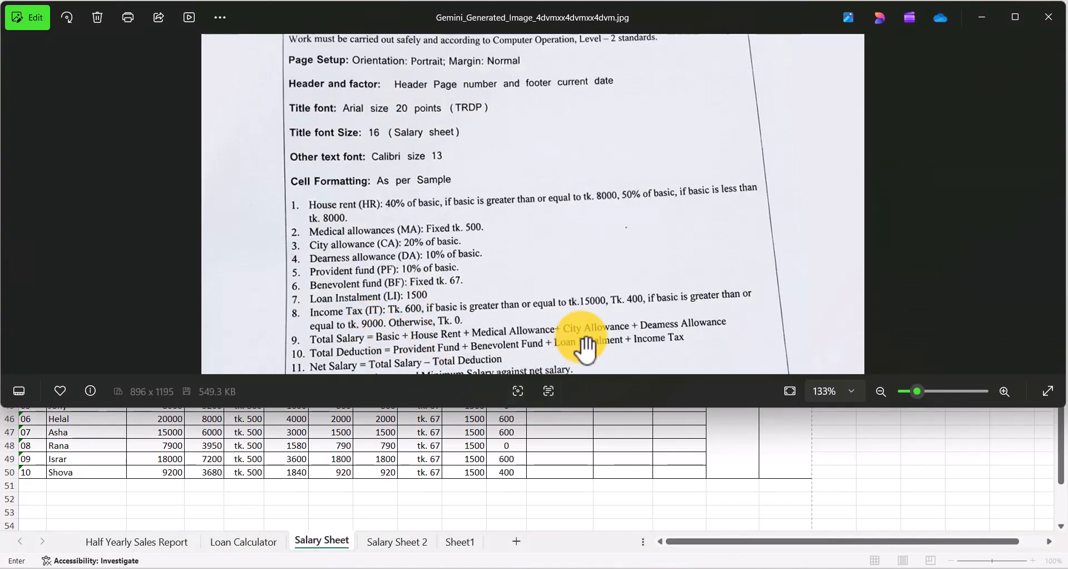
pyautogui.hotkey('alt', 'Tab')
pyautogui.click(179, 355)
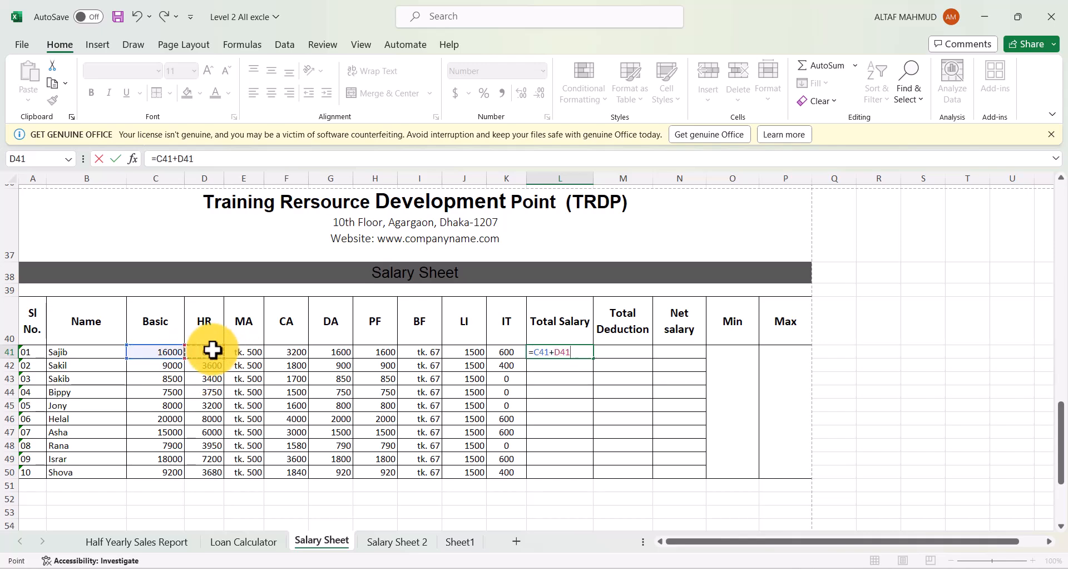
pyautogui.write('+')
pyautogui.write('+')
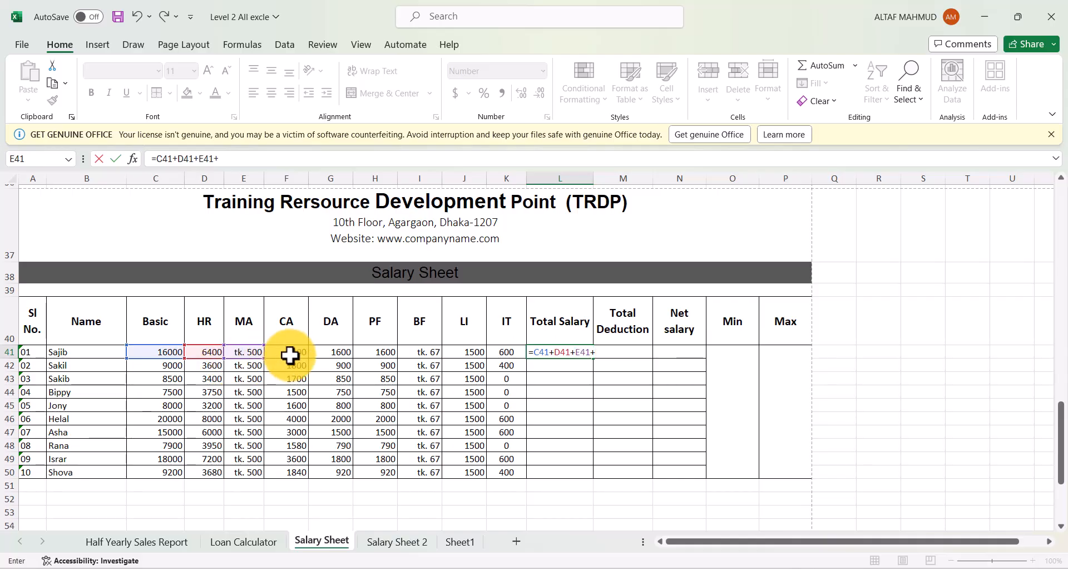
pyautogui.write('+')
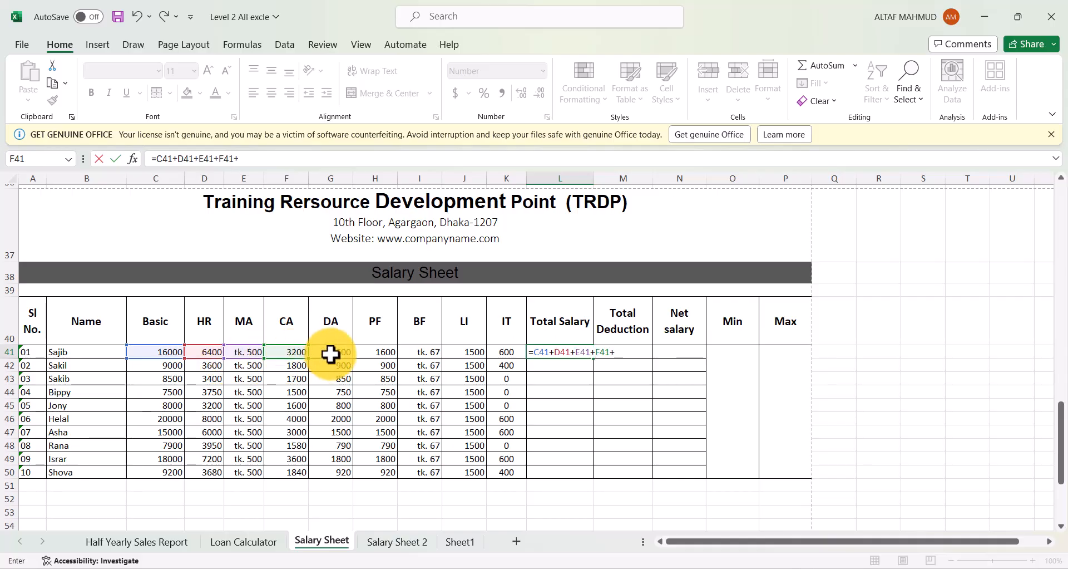
pyautogui.hotkey('alt', 'Tab')
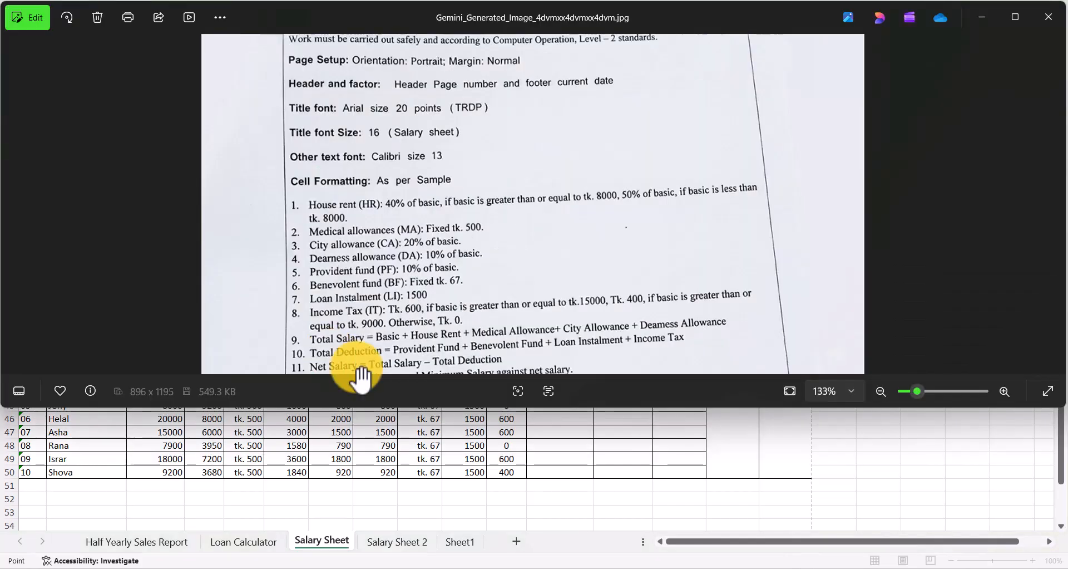
pyautogui.hotkey('alt', 'Tab')
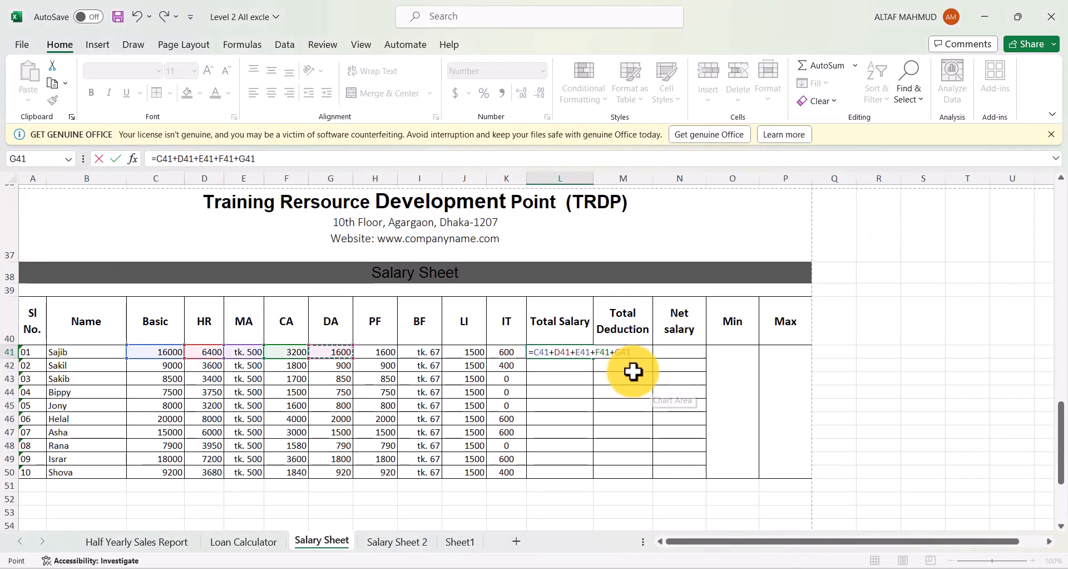
pyautogui.press('Return')
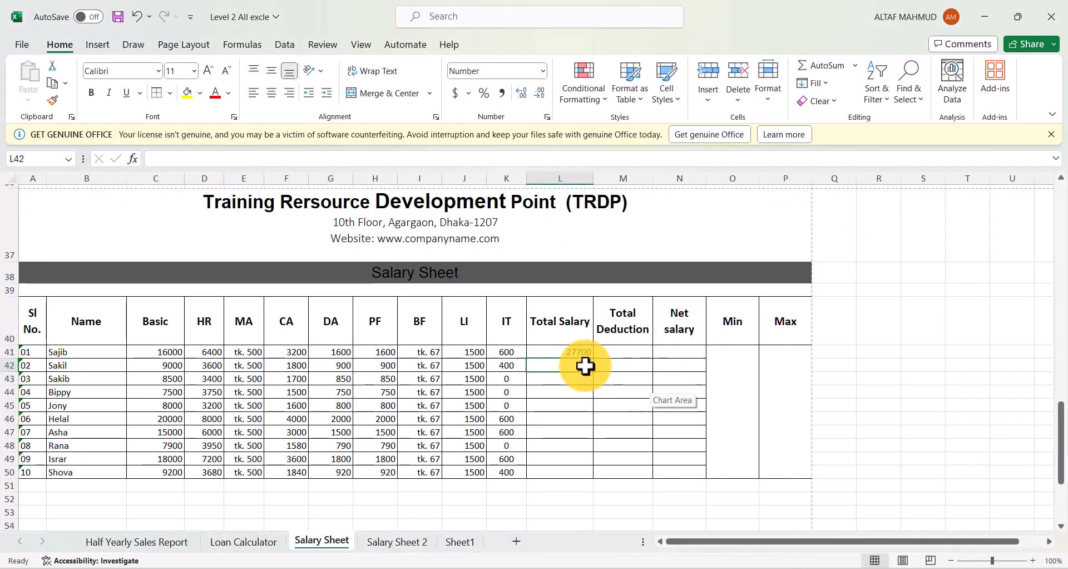
pyautogui.moveTo(583, 355); pyautogui.dragTo(591, 357)
pyautogui.click(632, 277)
pyautogui.click(578, 353)
pyautogui.moveTo(592, 358); pyautogui.dragTo(594, 477)
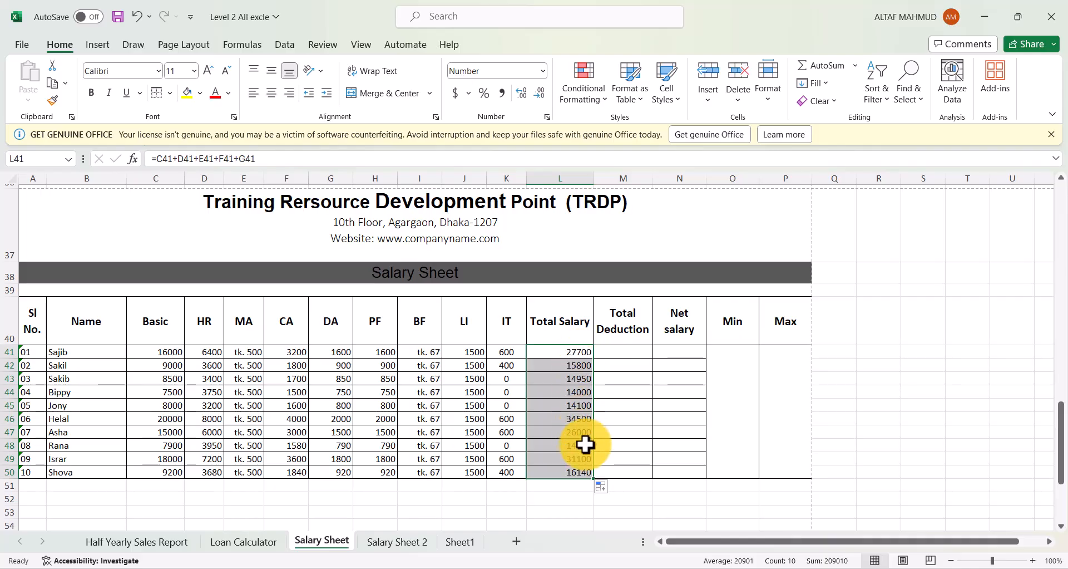
# Calculate the total deduction per the specification image with =SUM(H41:K41) in M41 and fill it down to M50
pyautogui.click(618, 345)
pyautogui.click(618, 353)
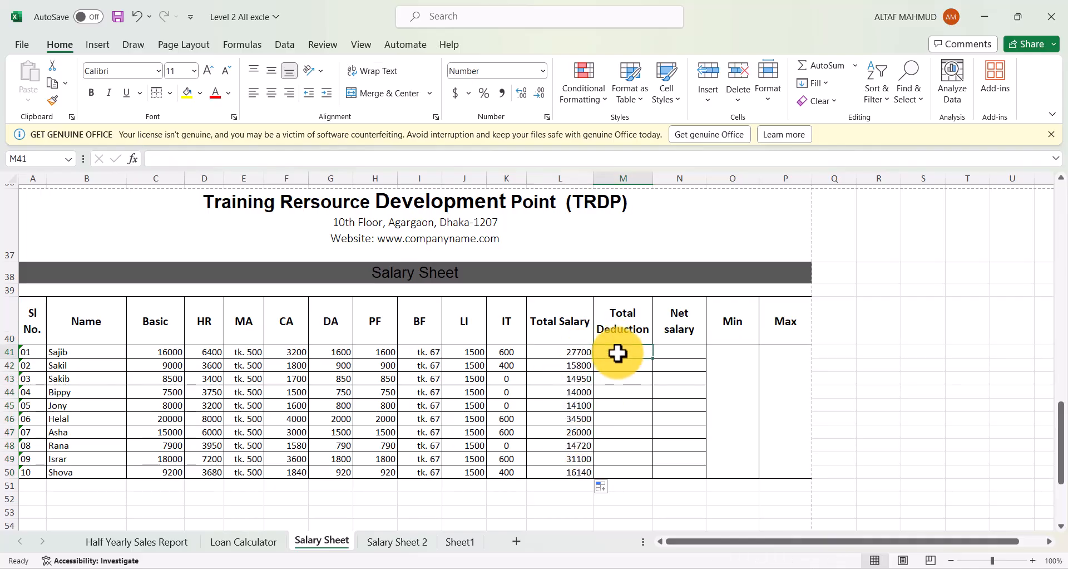
pyautogui.hotkey('alt', 'Tab')
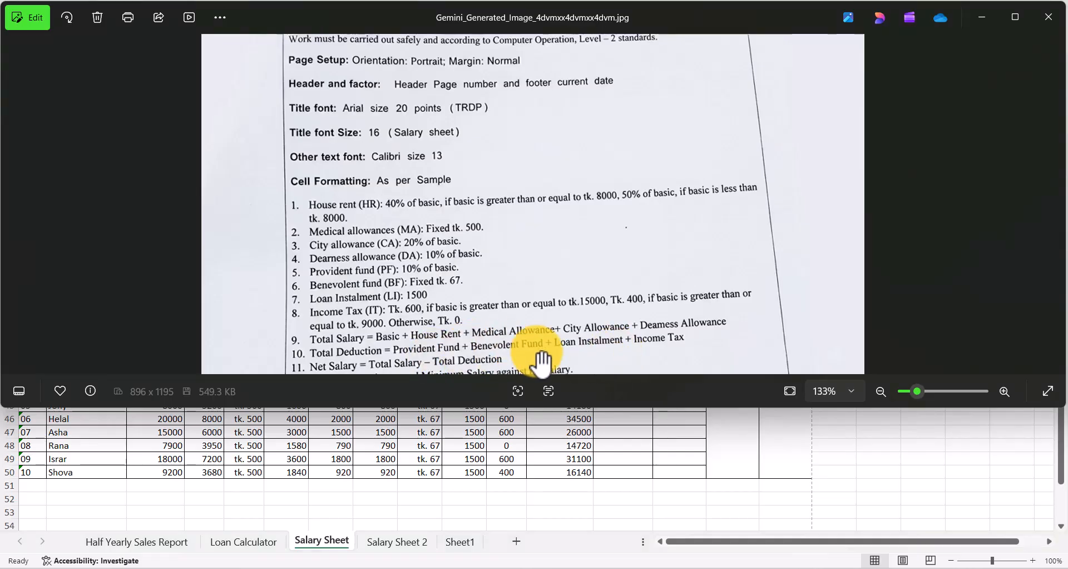
pyautogui.hotkey('alt', 'Tab')
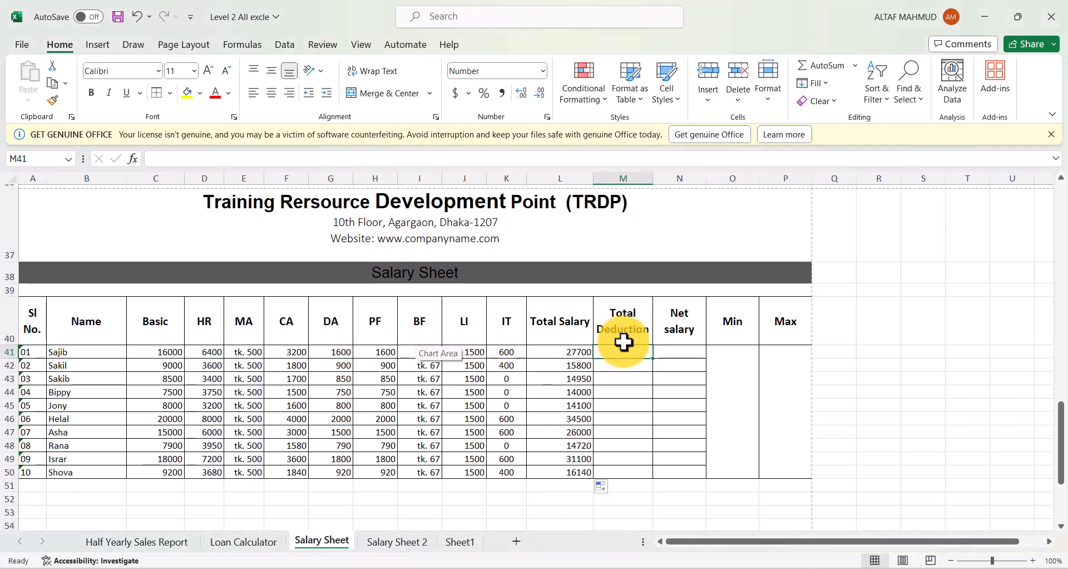
pyautogui.write('=')
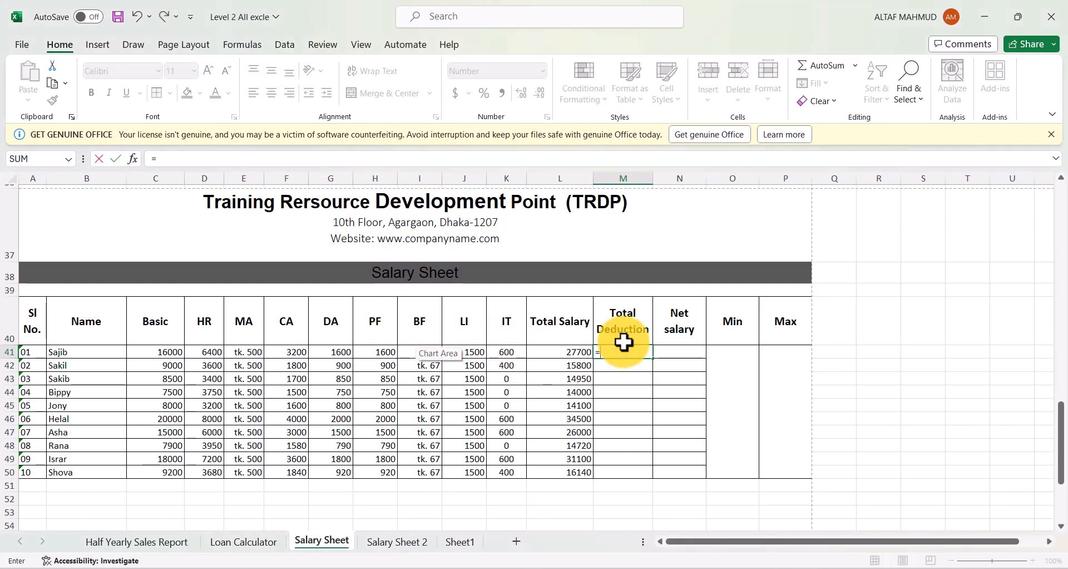
pyautogui.write('SUM(')
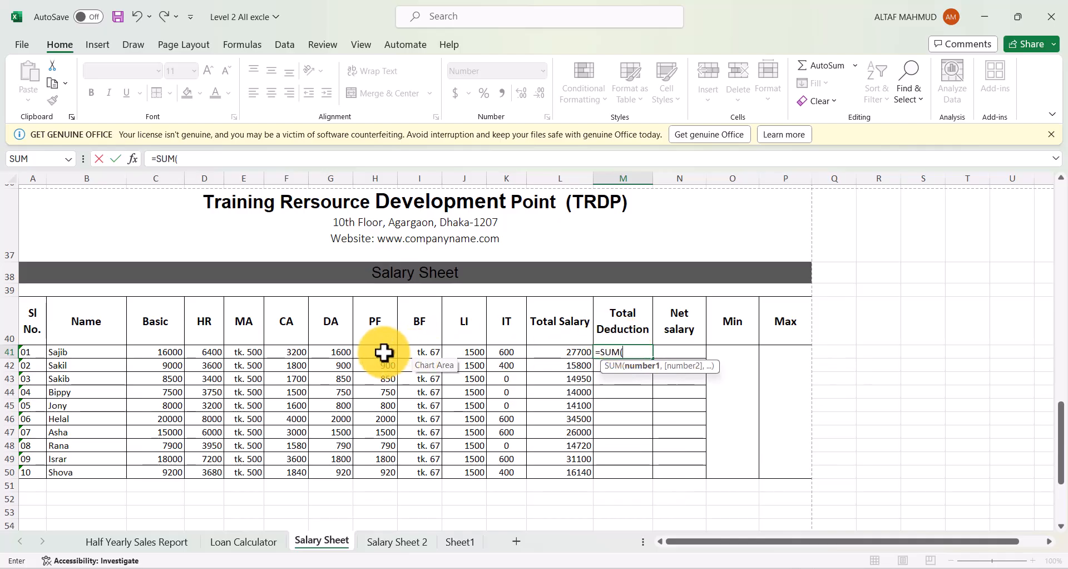
pyautogui.moveTo(382, 351); pyautogui.dragTo(492, 350)
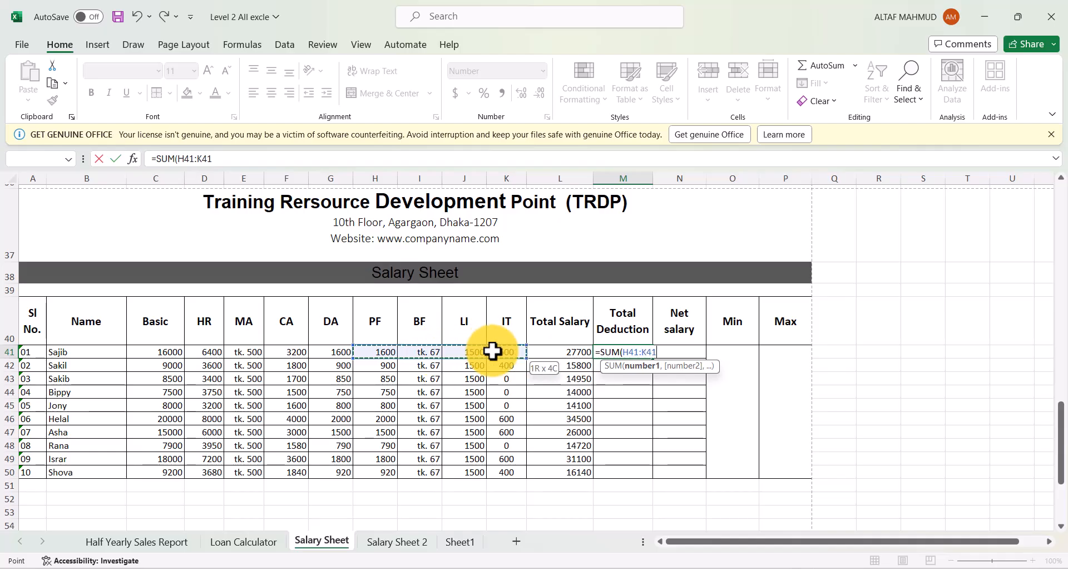
pyautogui.press('Return')
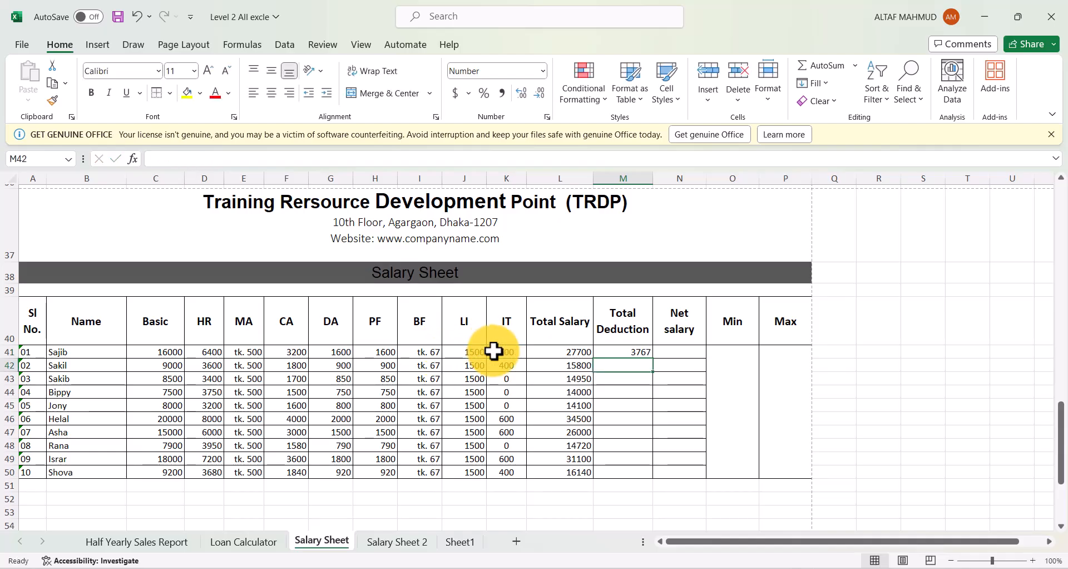
pyautogui.click(631, 355)
pyautogui.moveTo(654, 361); pyautogui.dragTo(662, 474)
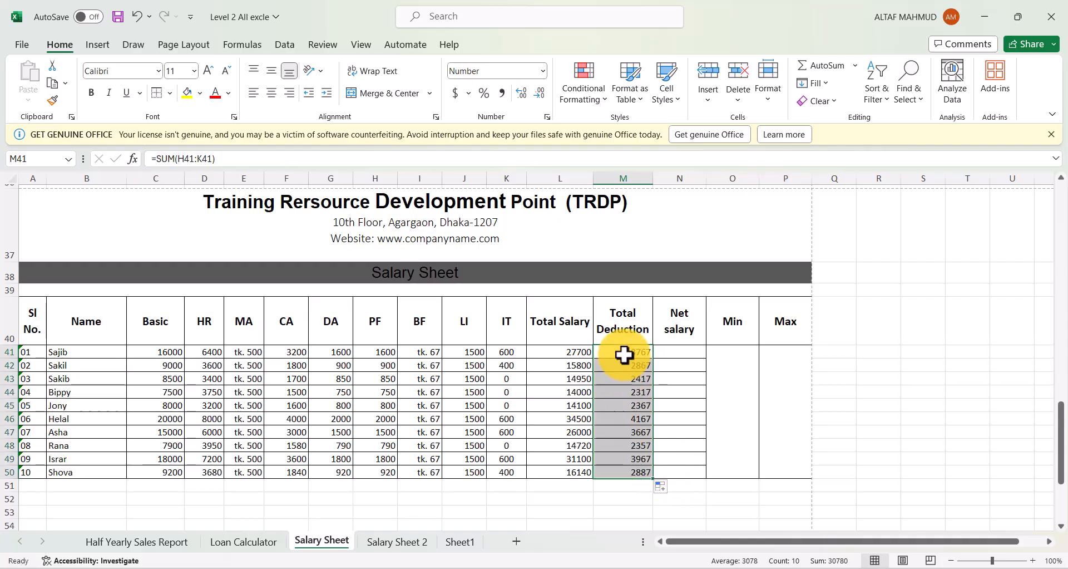
pyautogui.click(624, 355)
pyautogui.click(582, 355)
pyautogui.click(606, 355)
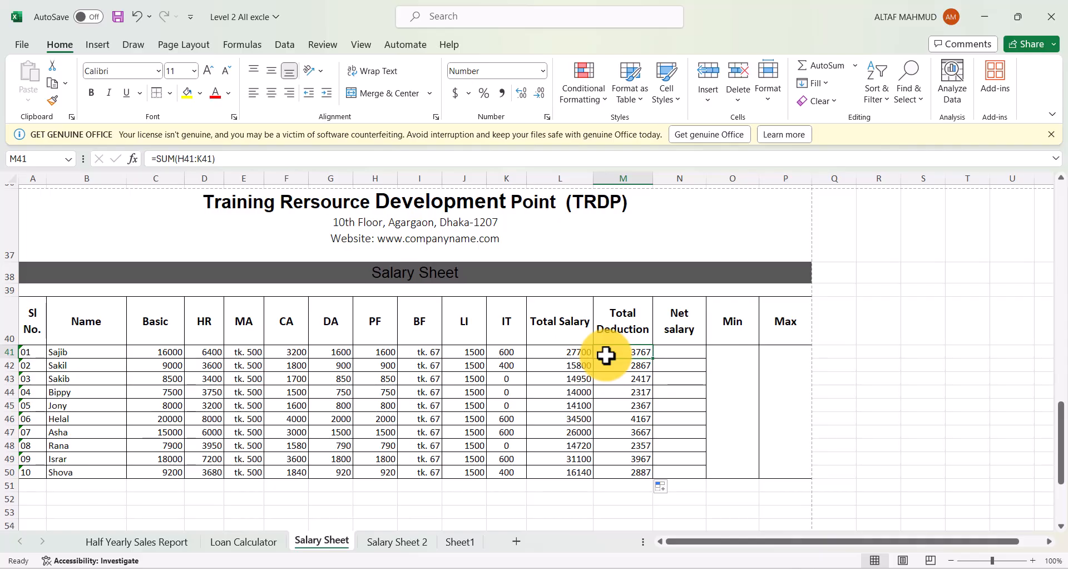
pyautogui.click(573, 353)
pyautogui.click(609, 353)
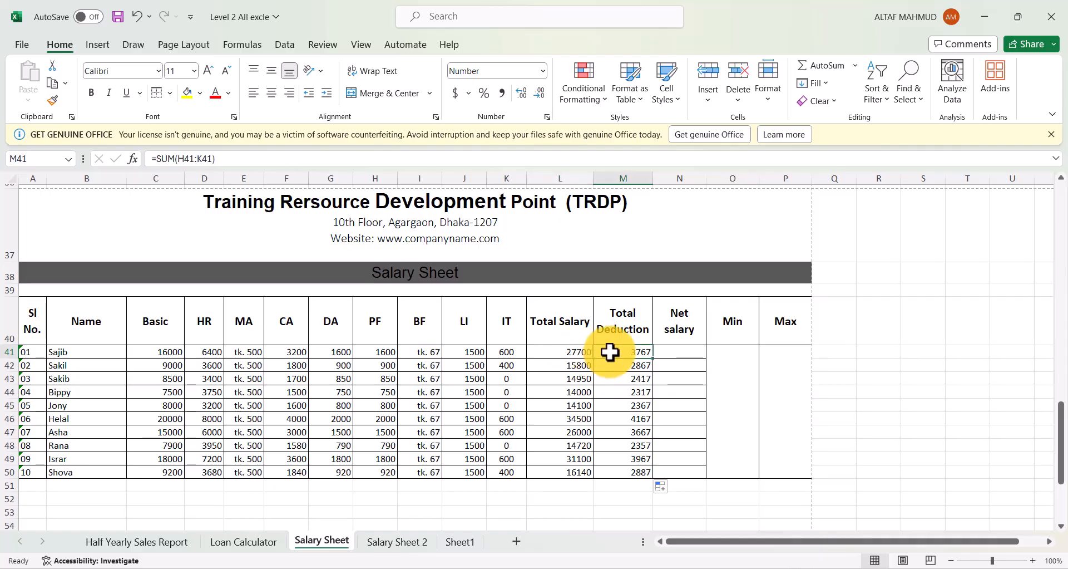
# Calculate the net salary per the specification image with =L41-M41 in N41 and fill it down to N50
pyautogui.click(684, 353)
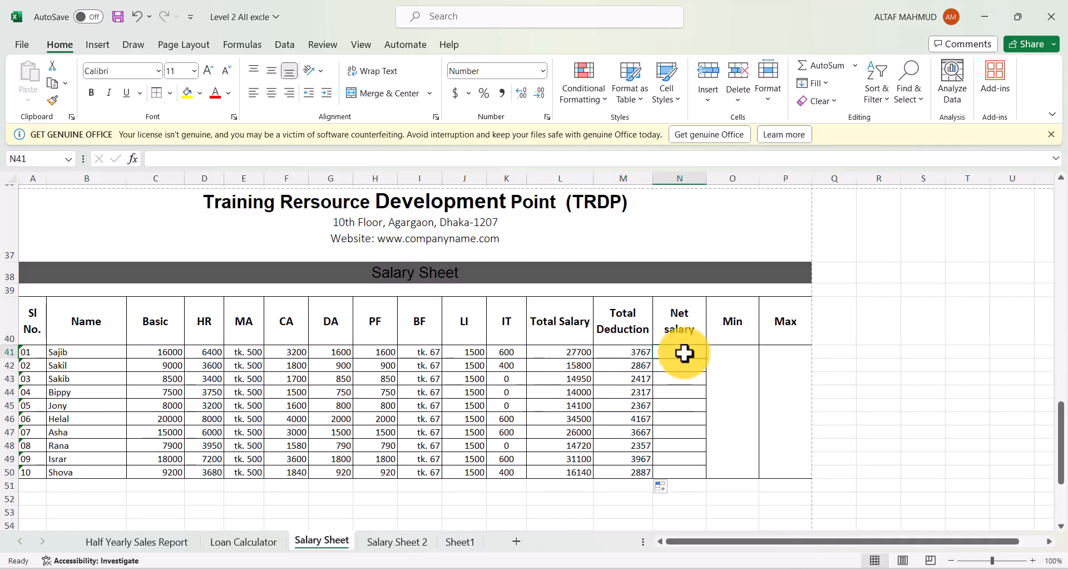
pyautogui.hotkey('alt', 'Tab')
pyautogui.scroll(-3, 417, 262)
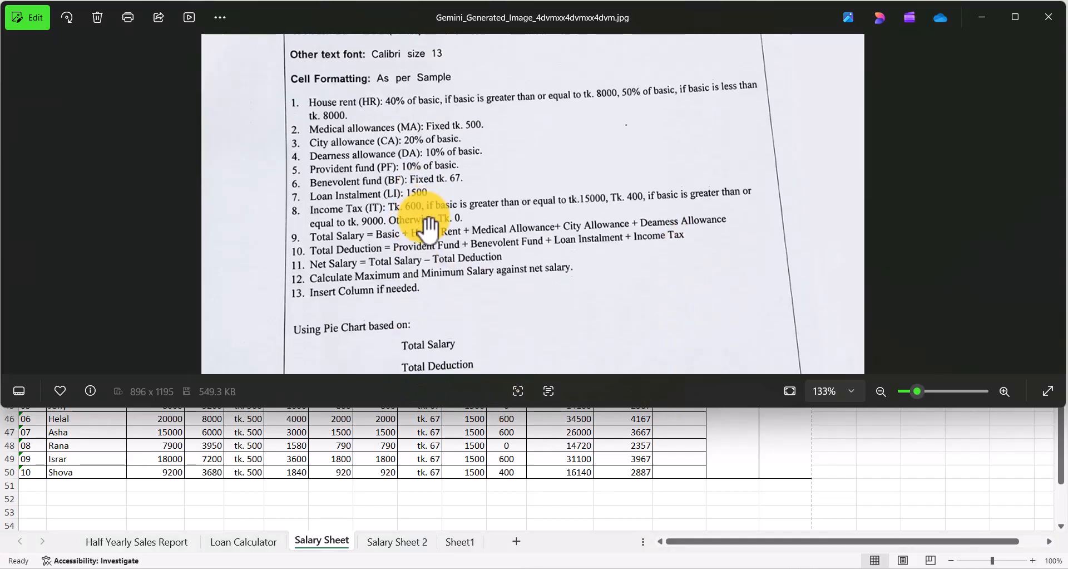
pyautogui.hotkey('alt', 'Tab')
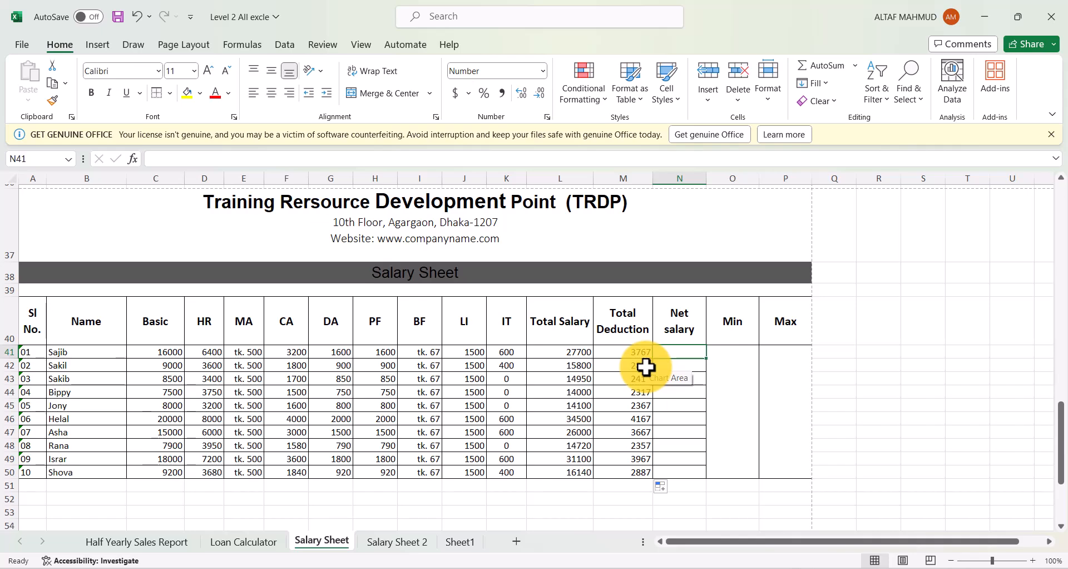
pyautogui.write('=')
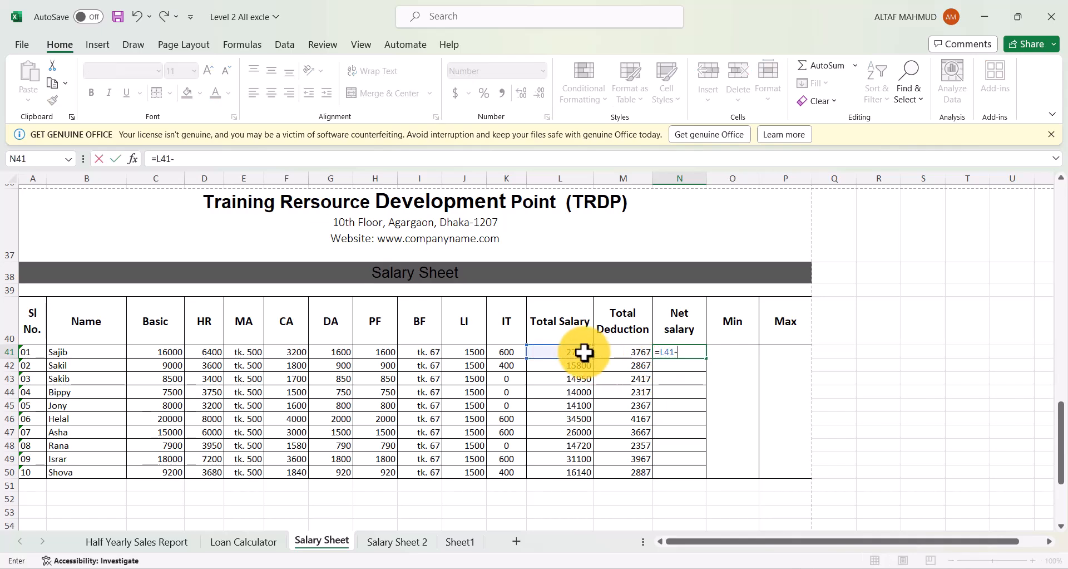
pyautogui.press('Return')
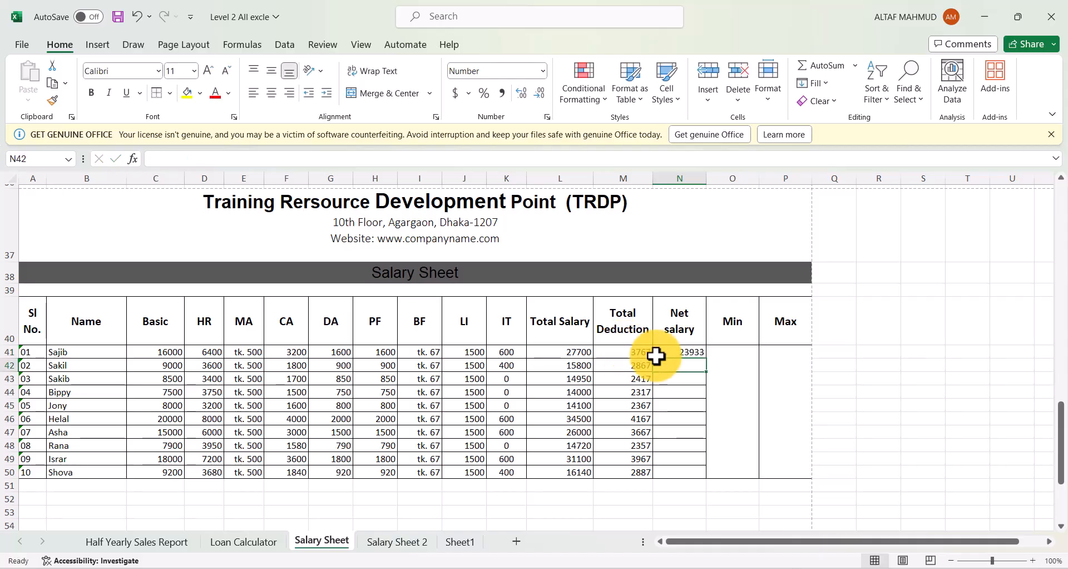
pyautogui.click(687, 353)
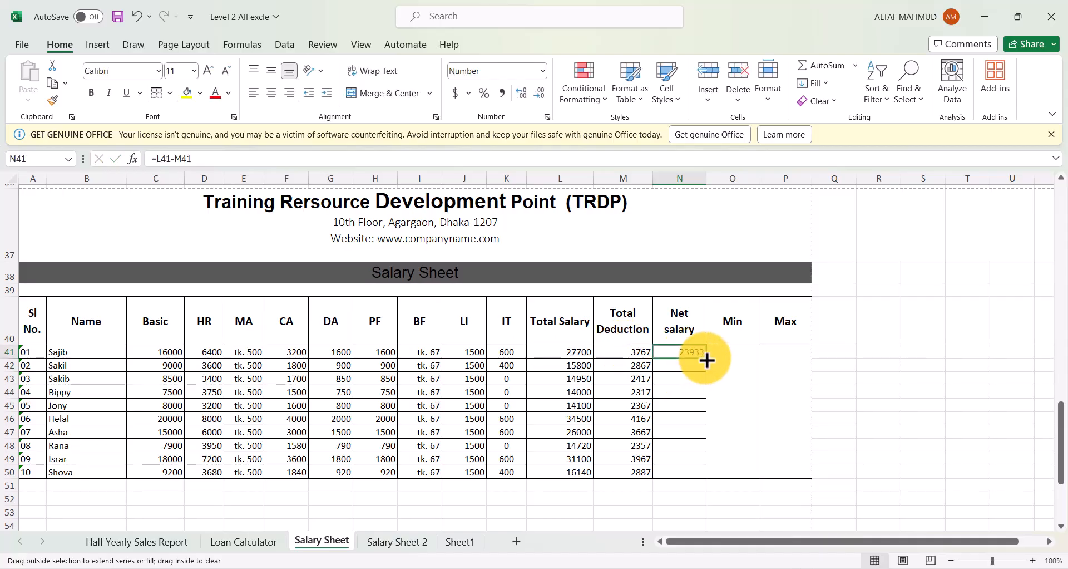
pyautogui.moveTo(707, 360); pyautogui.dragTo(699, 470)
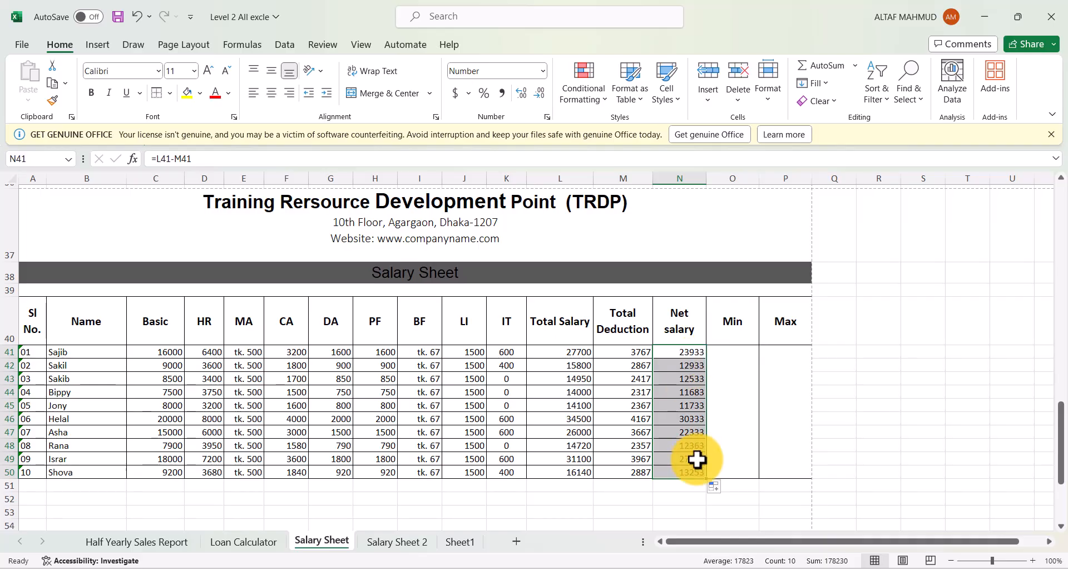
# Check the maximum and minimum rule in the specification image and calculate the minimum net salary with =MIN(N41:N50) in the merged Min cell
pyautogui.hotkey('alt', 'Tab')
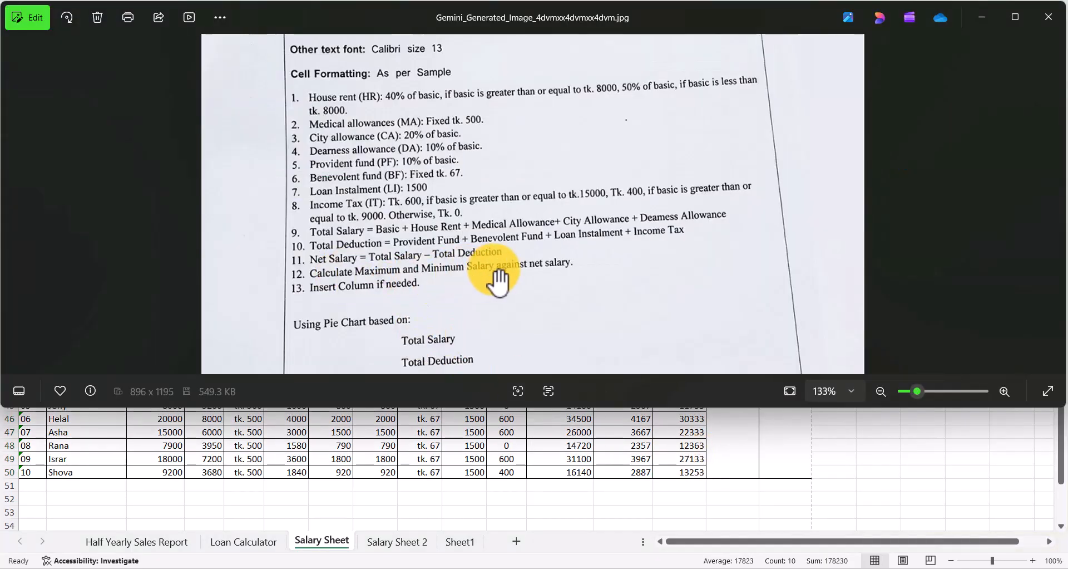
pyautogui.hotkey('alt', 'Tab')
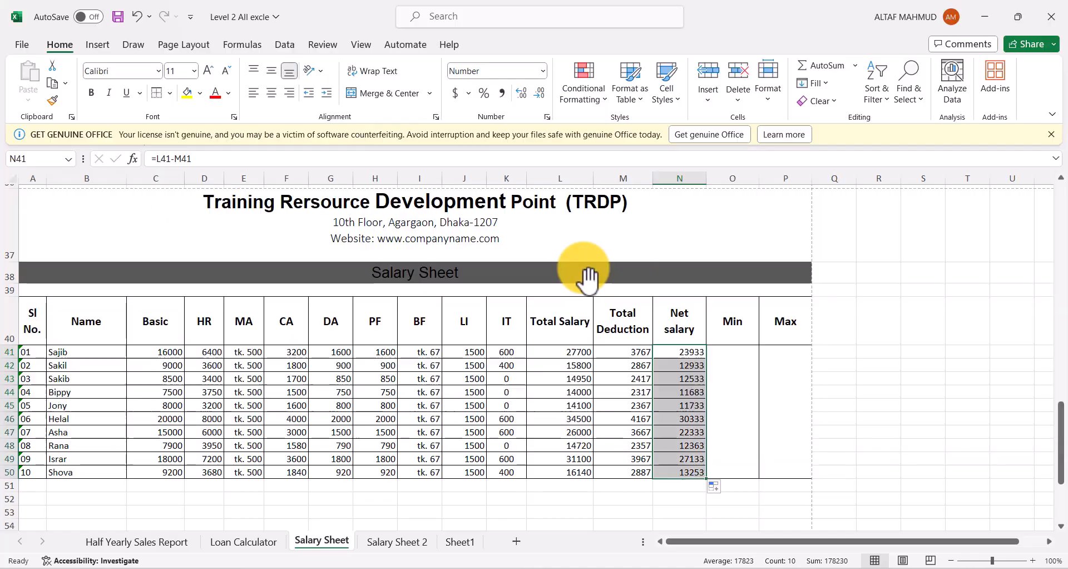
pyautogui.click(731, 370)
pyautogui.click(782, 371)
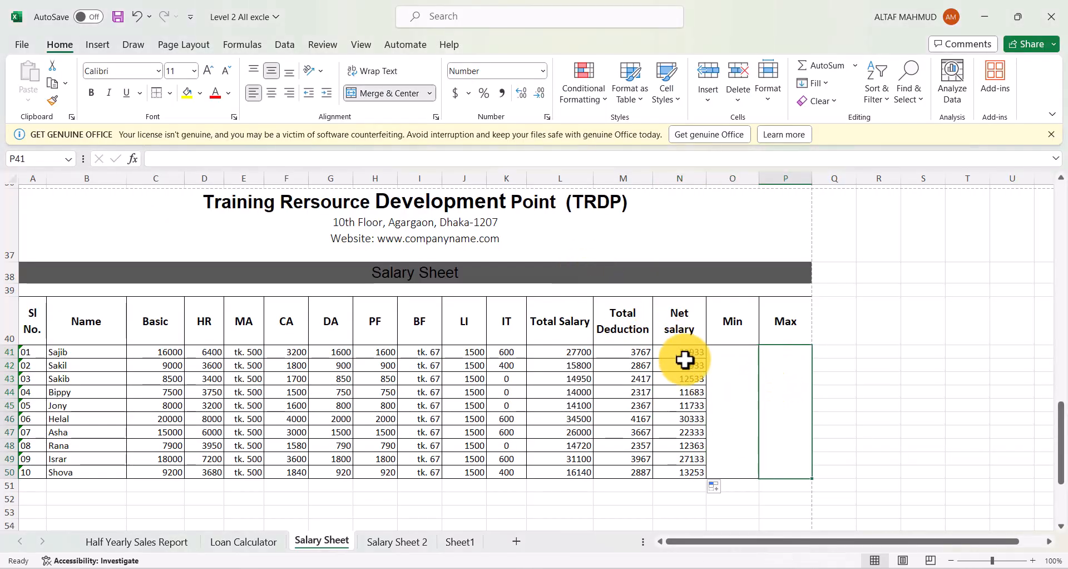
pyautogui.click(746, 409)
pyautogui.write('=')
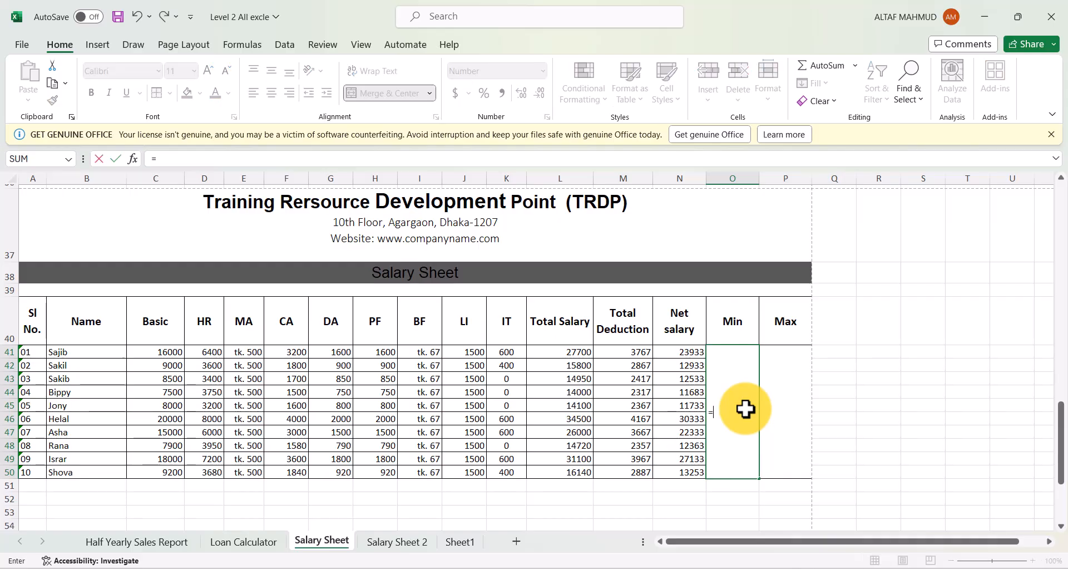
pyautogui.write('MIN(')
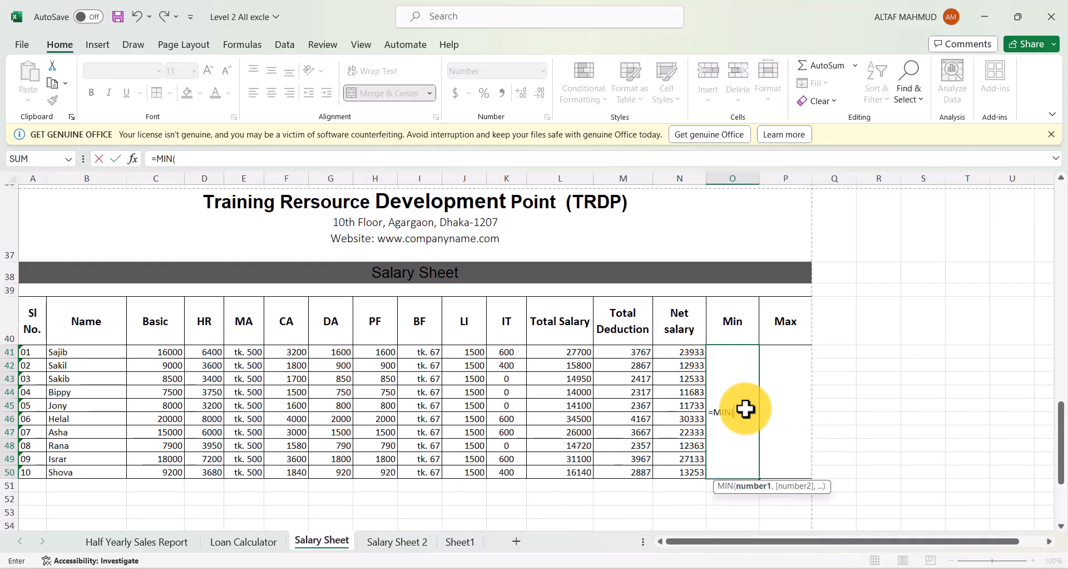
pyautogui.moveTo(687, 353); pyautogui.dragTo(675, 471)
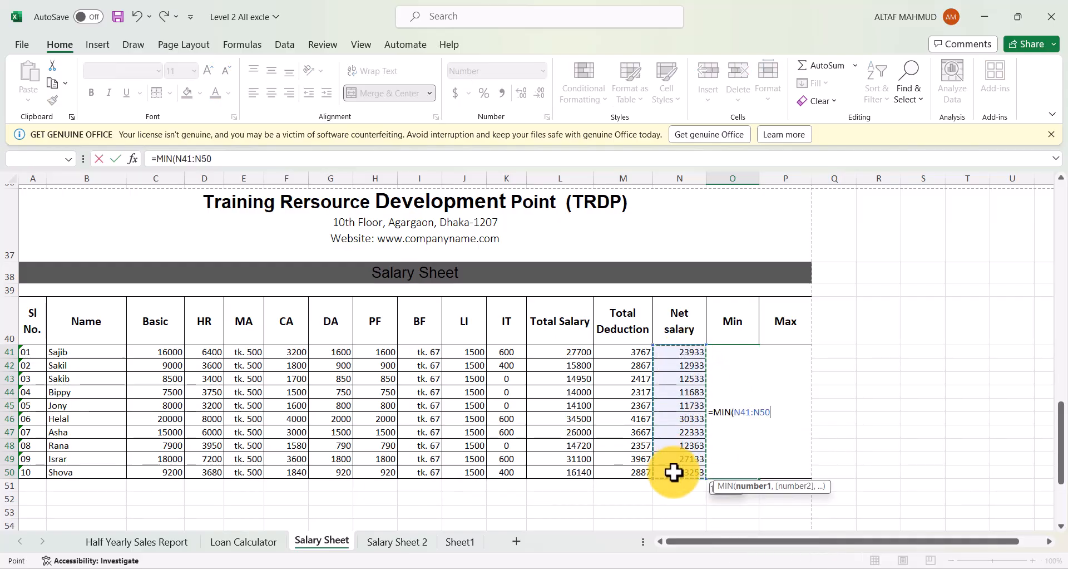
pyautogui.press('Return')
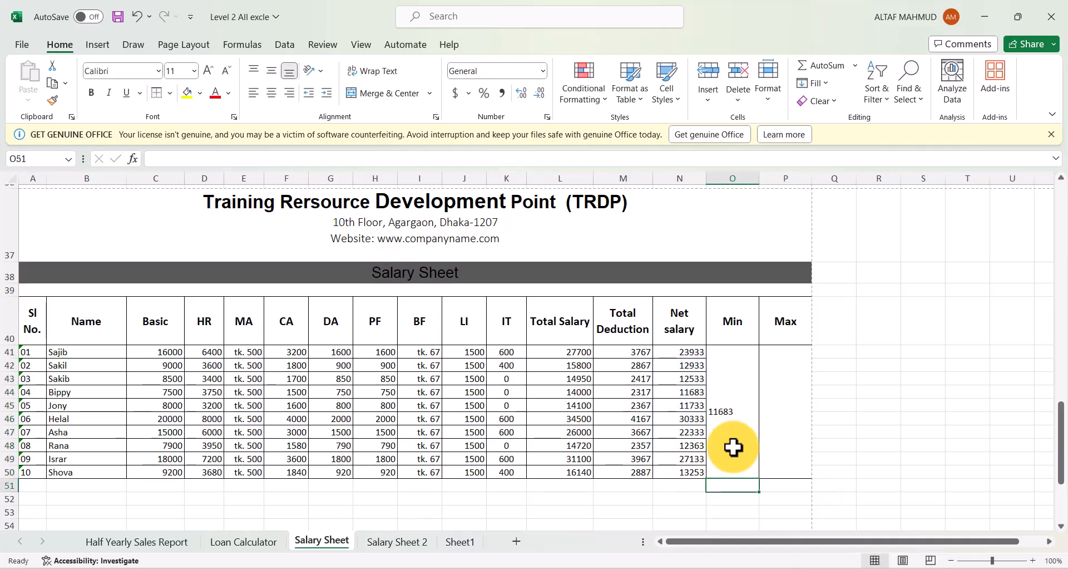
# Calculate the maximum net salary with =MAX(N41:N50) in the merged Max cell
pyautogui.click(770, 415)
pyautogui.write('=')
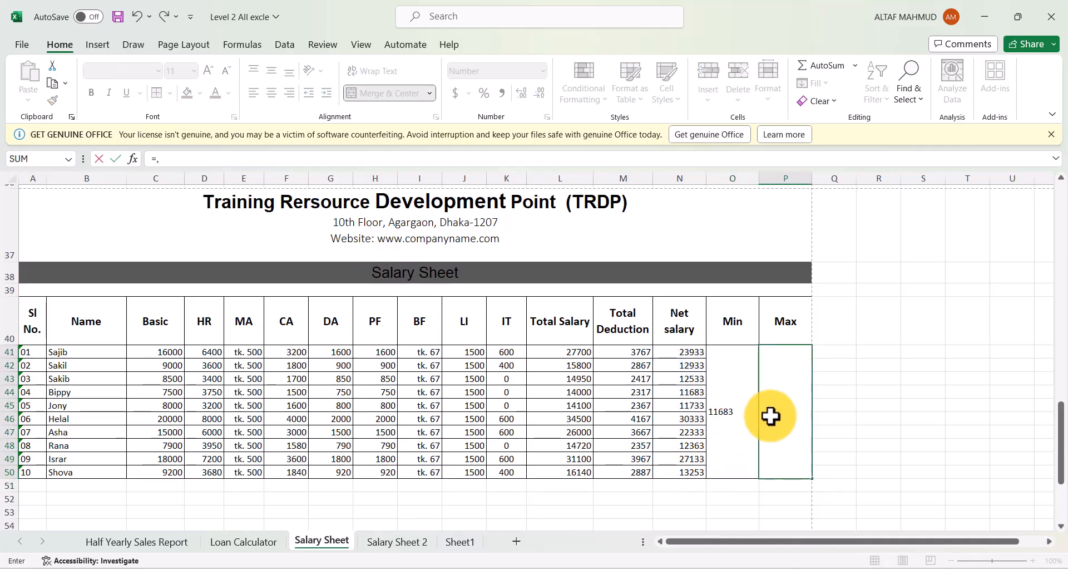
pyautogui.write('MAX(')
pyautogui.moveTo(670, 350); pyautogui.dragTo(670, 469)
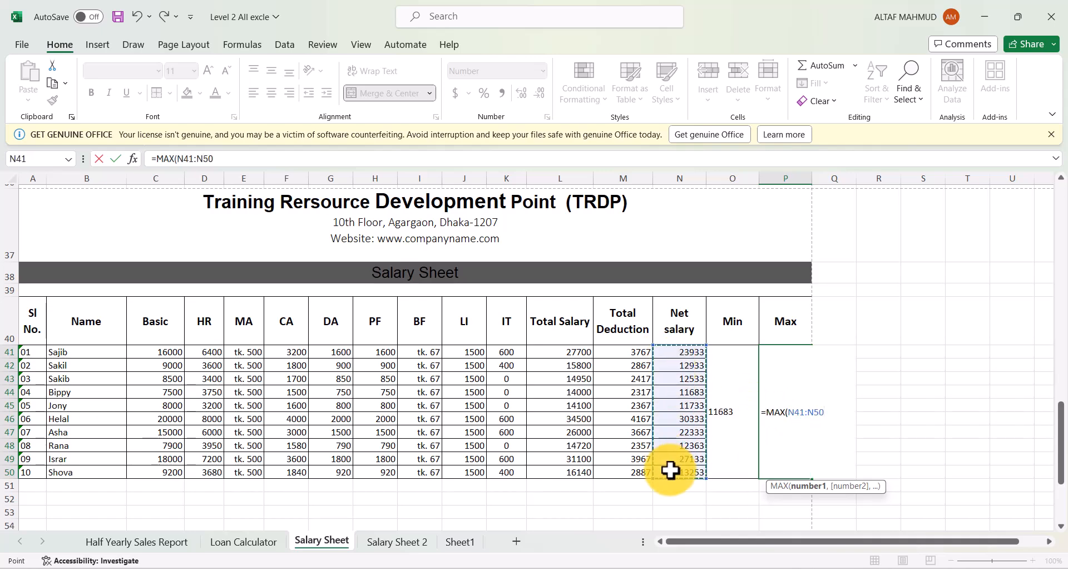
pyautogui.press('Return')
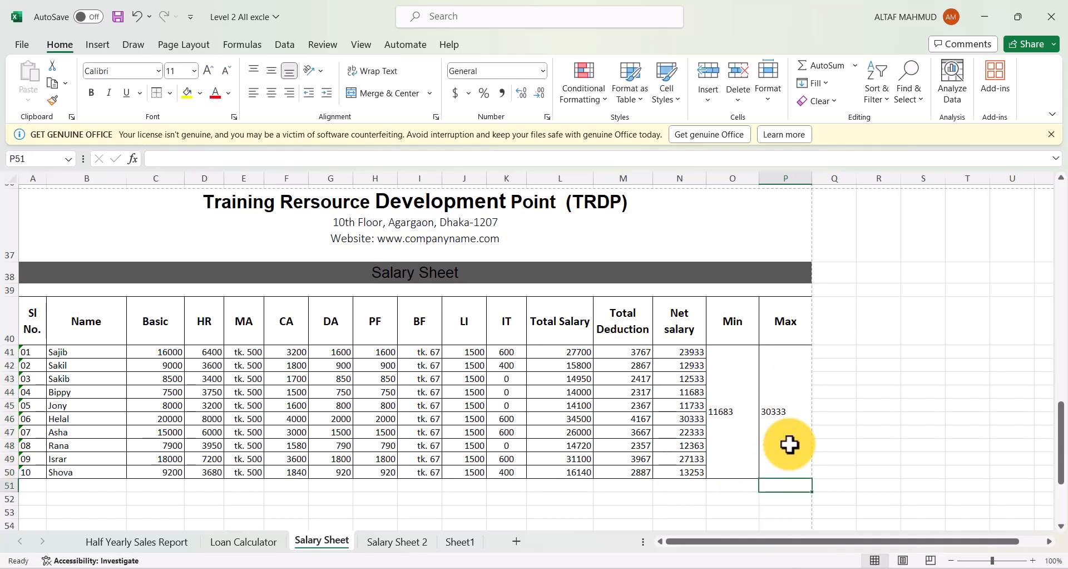
# Check which items the pie chart must be based on in the specification image and return to the blank area below the salary table
pyautogui.hotkey('alt', 'Tab')
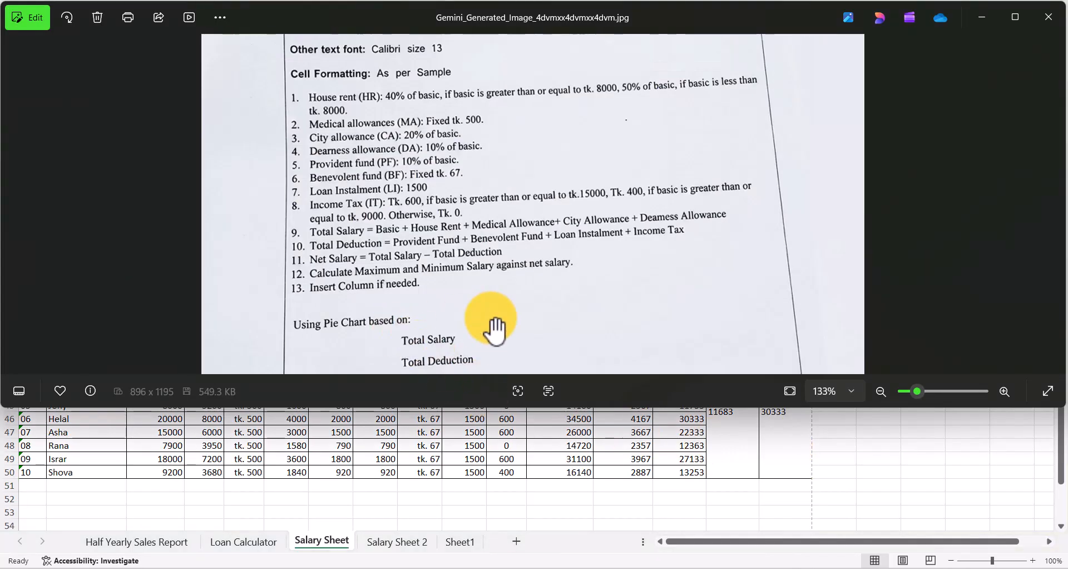
pyautogui.moveTo(495, 329); pyautogui.dragTo(493, 283)
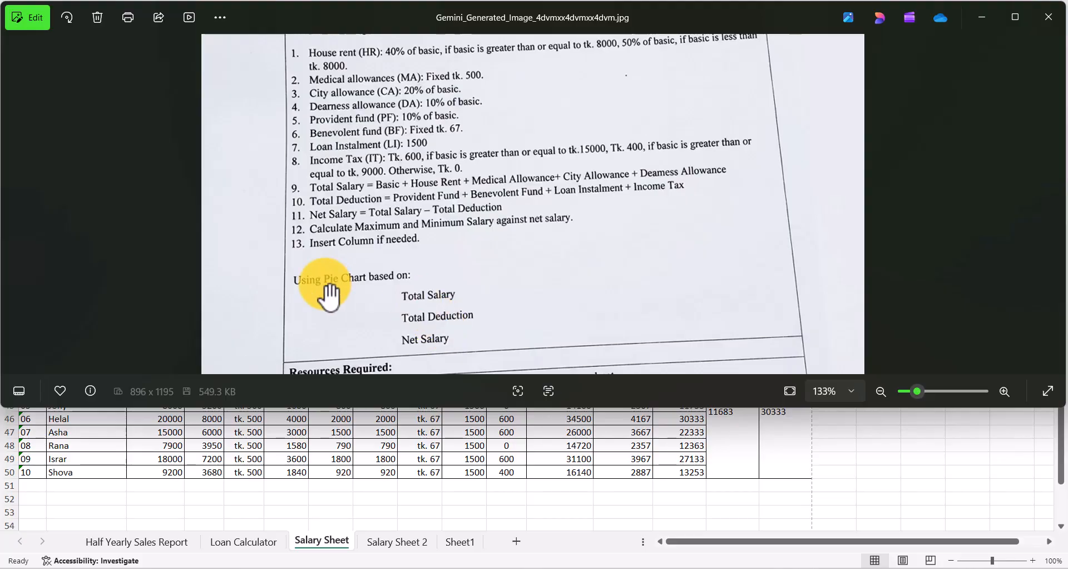
pyautogui.click(975, 18)
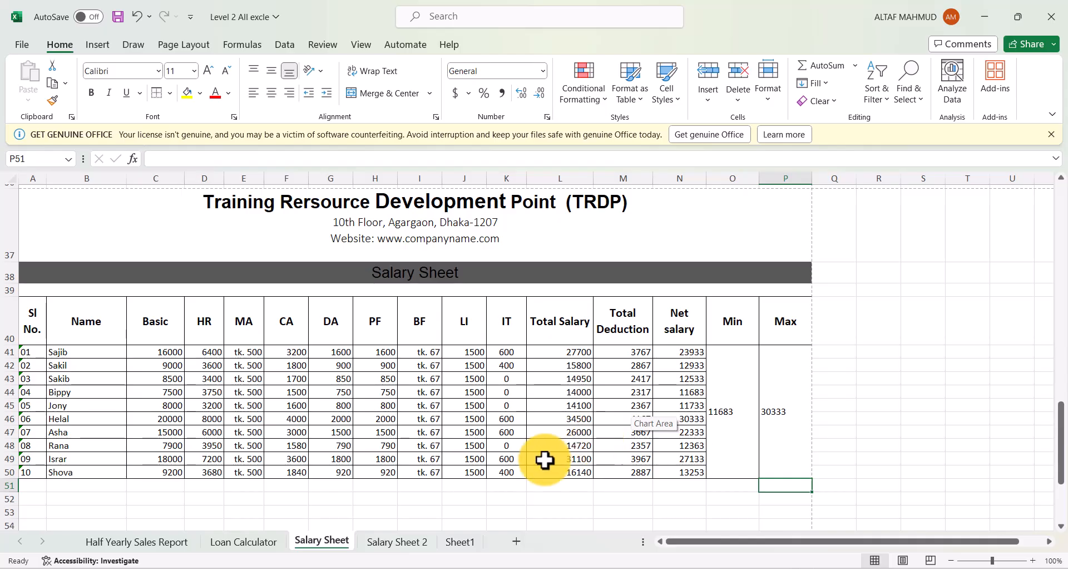
pyautogui.click(190, 497)
pyautogui.scroll(-1, 194, 487)
pyautogui.scroll(-1, 192, 489)
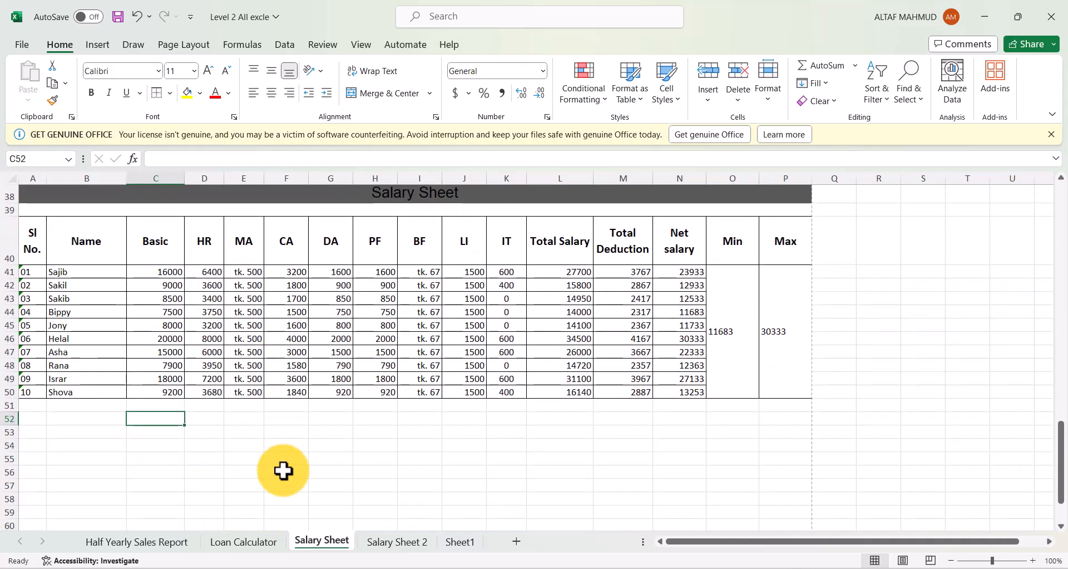
pyautogui.click(93, 430)
pyautogui.hotkey('alt', 'Tab')
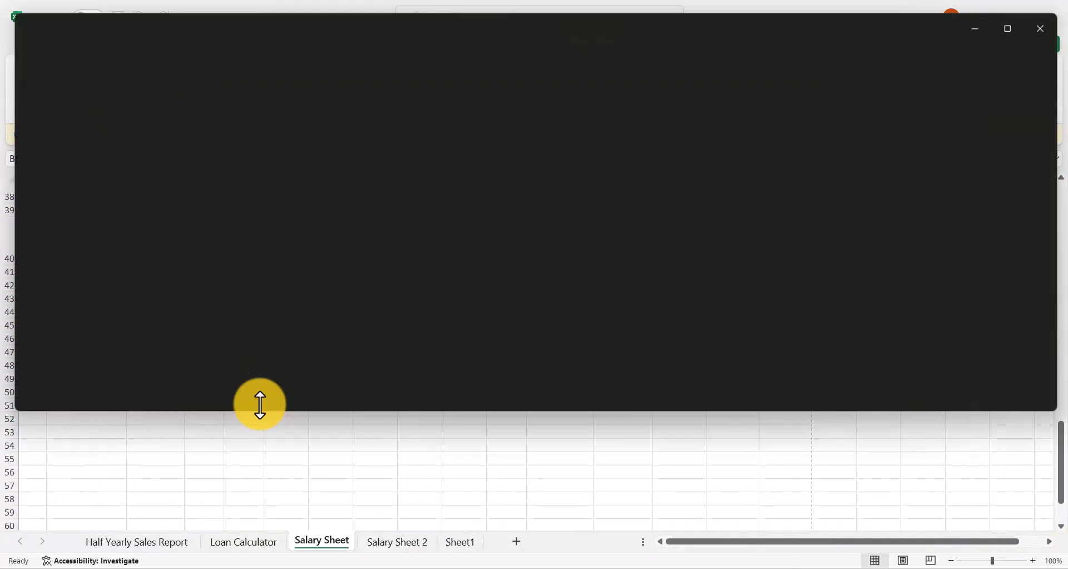
pyautogui.hotkey('alt', 'Tab')
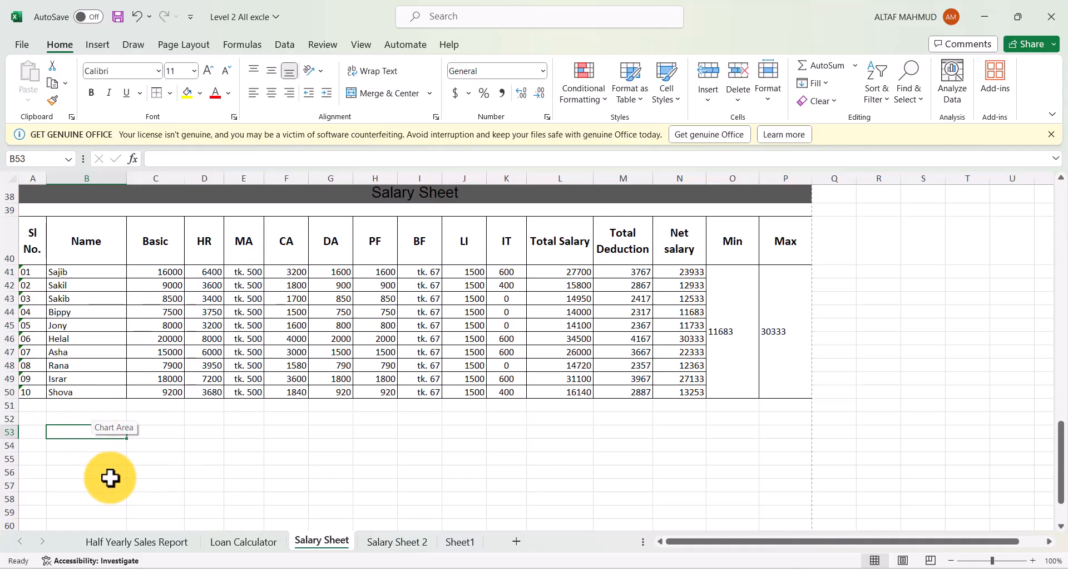
# Copy the Total Salary and Total Deduction headers from the salary table into B53 and B54
pyautogui.click(561, 244)
pyautogui.hotkey('ctrl', 'c')
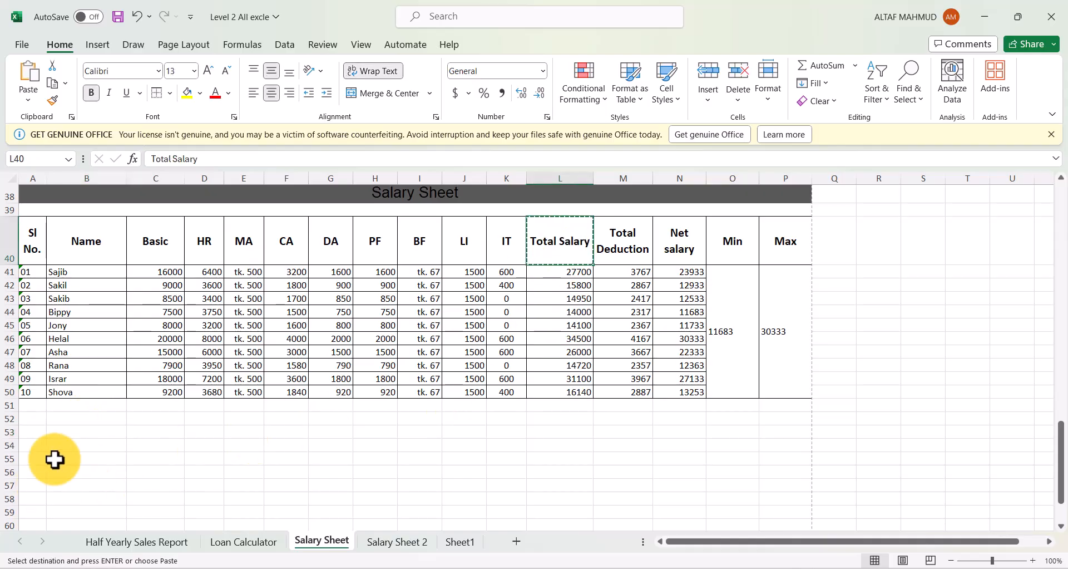
pyautogui.click(81, 433)
pyautogui.hotkey('ctrl', 'v')
pyautogui.click(601, 249)
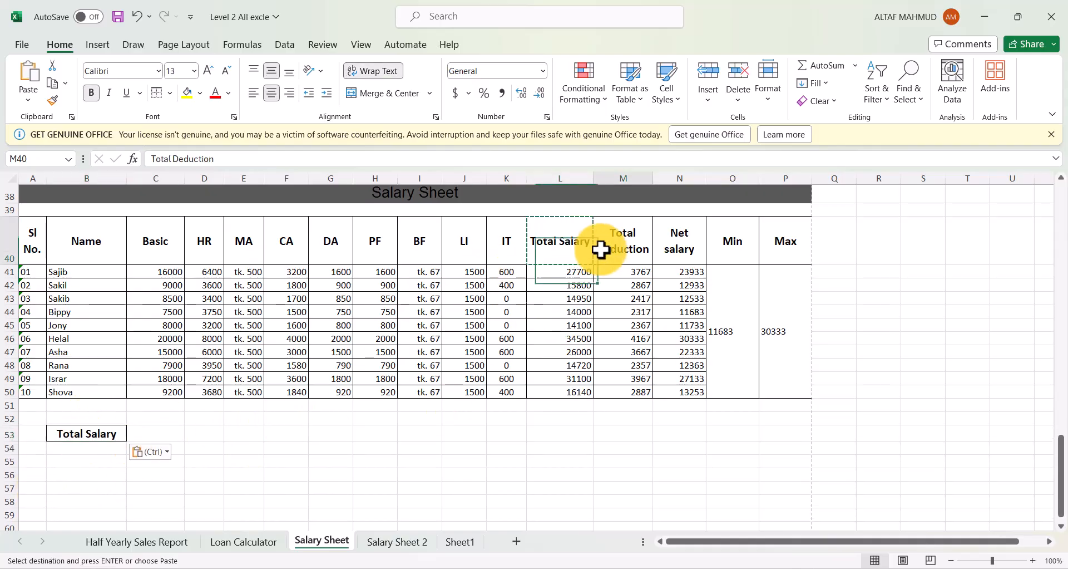
pyautogui.hotkey('ctrl', 'v')
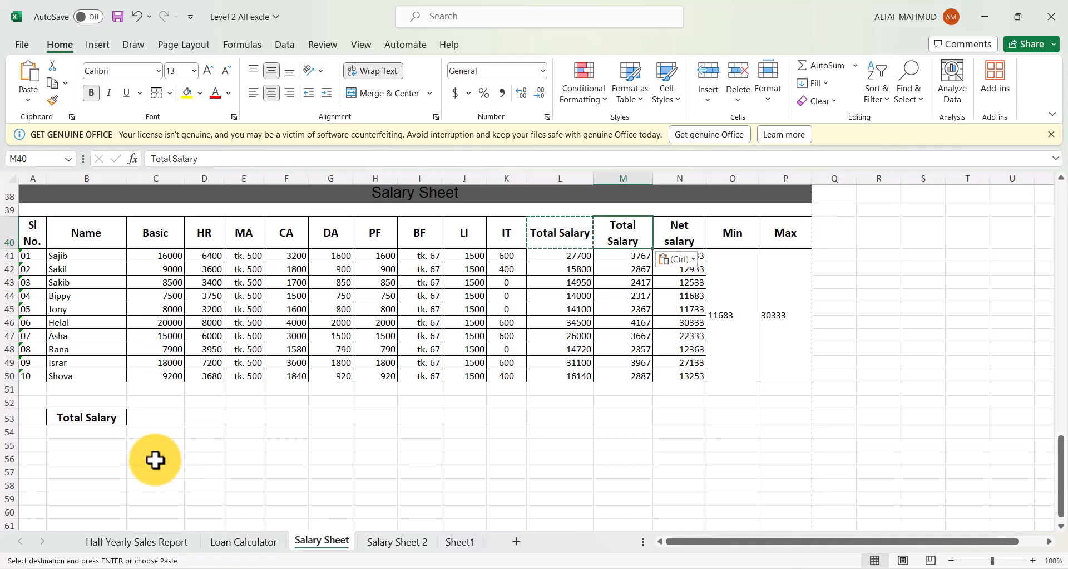
pyautogui.hotkey('ctrl', 'c')
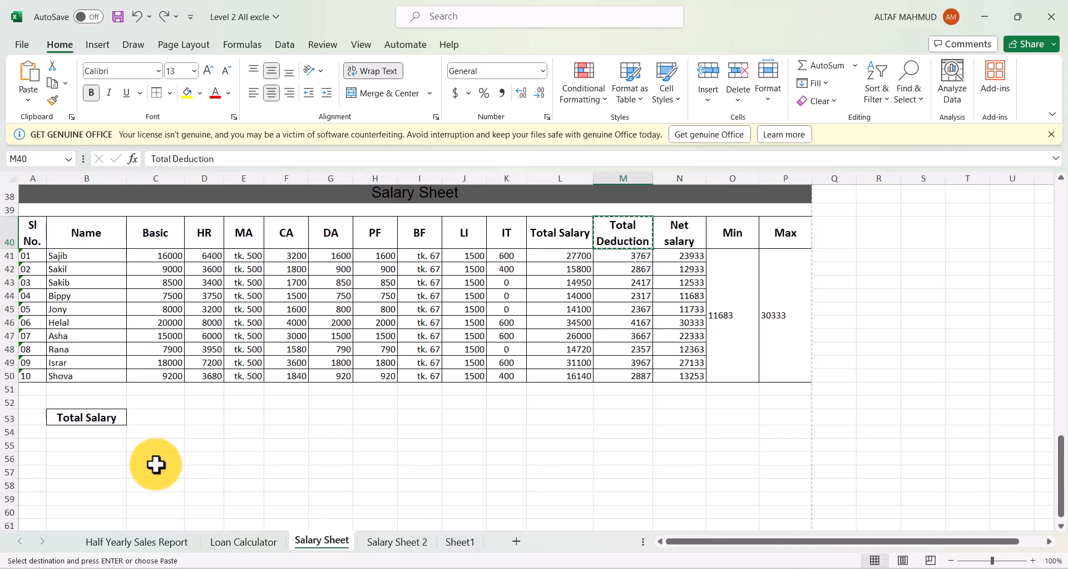
pyautogui.click(89, 433)
pyautogui.hotkey('ctrl', 'v')
# Copy the Net salary header into B55 and remove the bold formatting from the labels in B53:B55
pyautogui.click(662, 229)
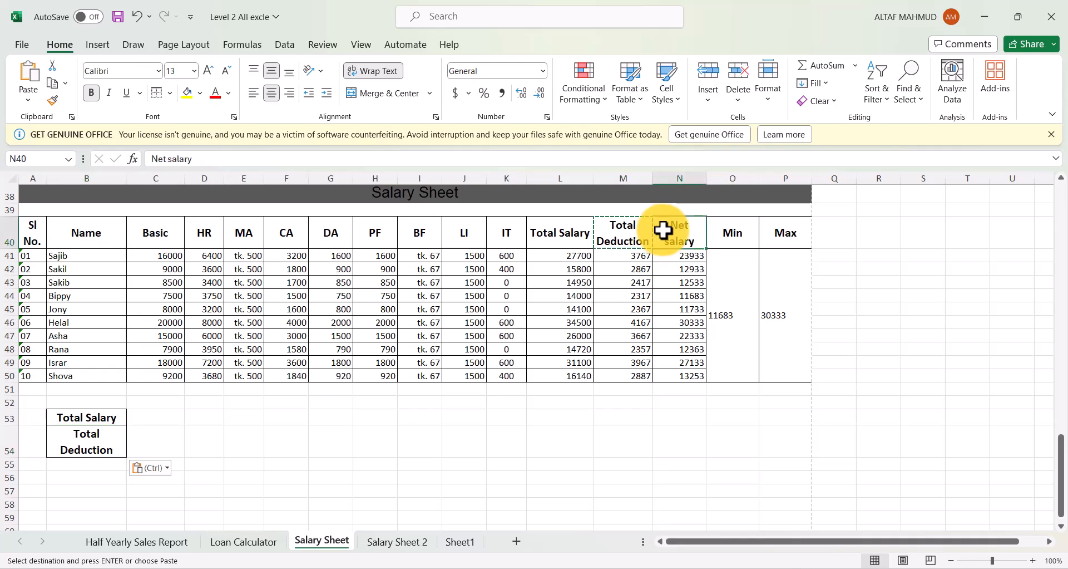
pyautogui.hotkey('ctrl', 'c')
pyautogui.click(78, 465)
pyautogui.hotkey('ctrl', 'v')
pyautogui.moveTo(86, 417); pyautogui.dragTo(79, 466)
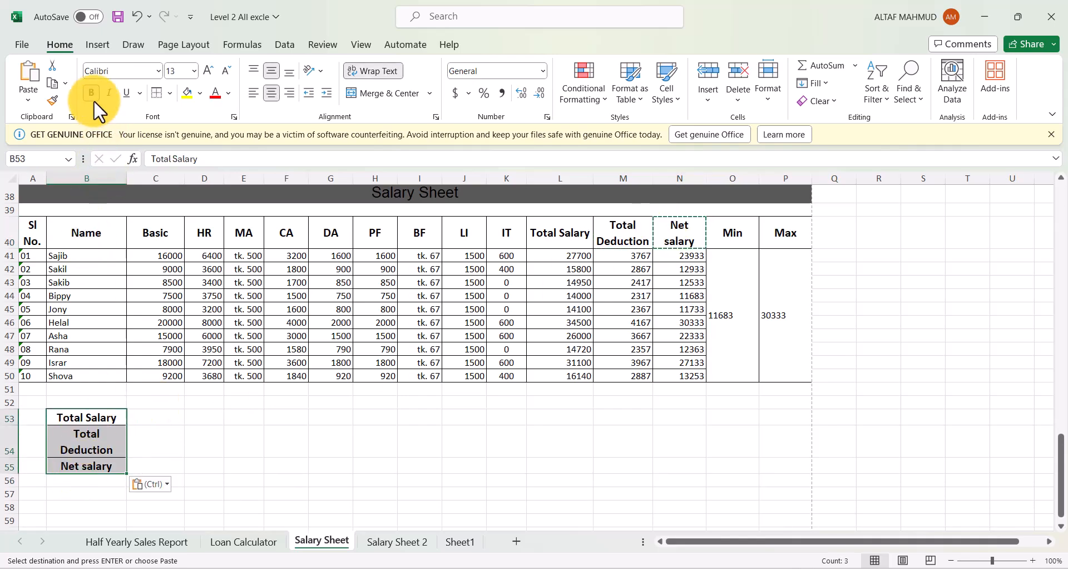
pyautogui.press('Escape')
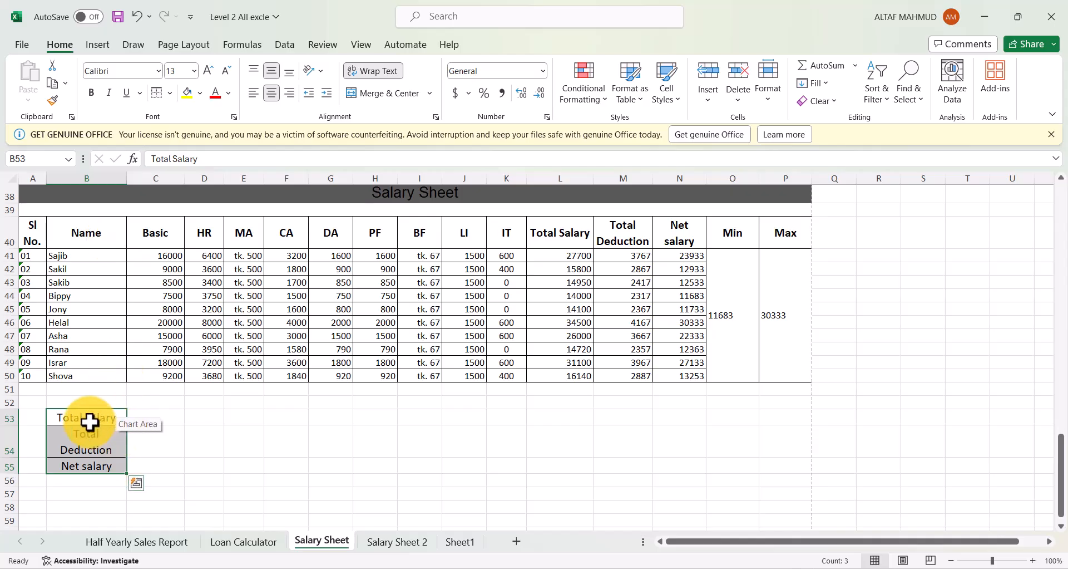
# Sum the total salaries with =SUM(L41:L50) in C53 and the total deductions with =SUM(M41:M50) in C54
pyautogui.click(152, 416)
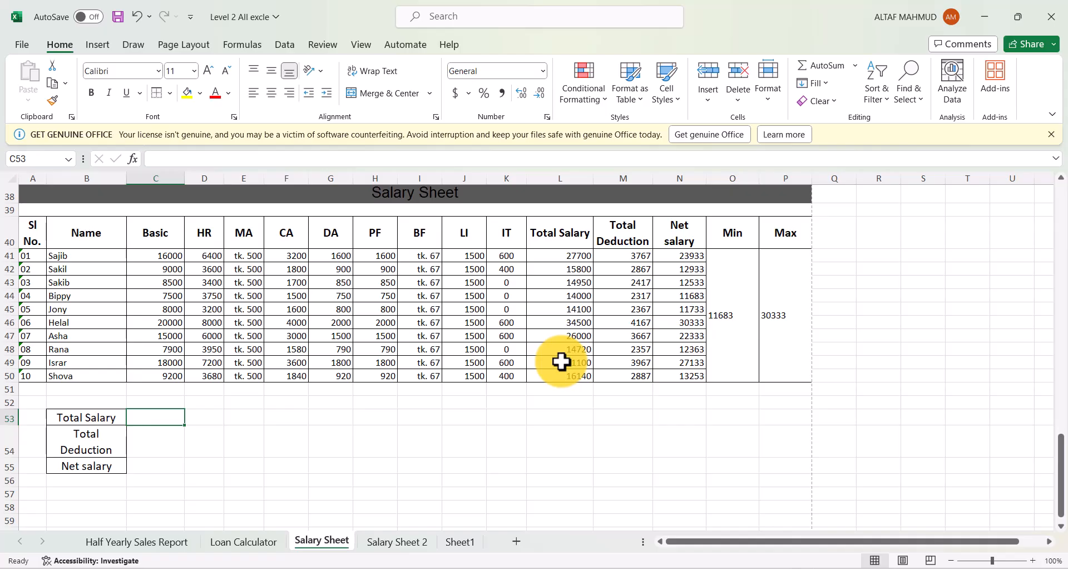
pyautogui.write('=SUM(')
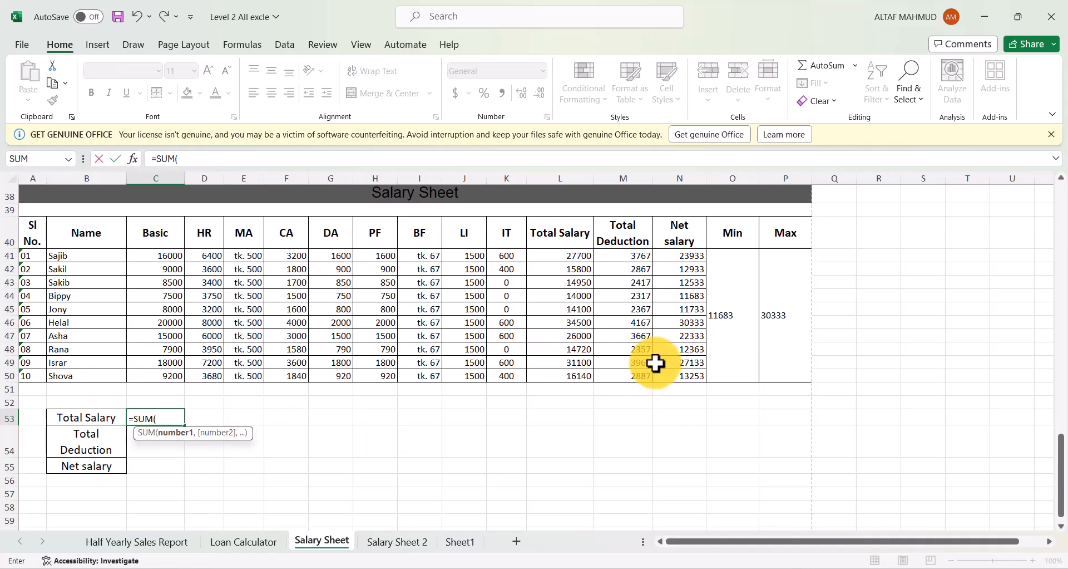
pyautogui.moveTo(581, 256); pyautogui.dragTo(573, 374)
pyautogui.press('Return')
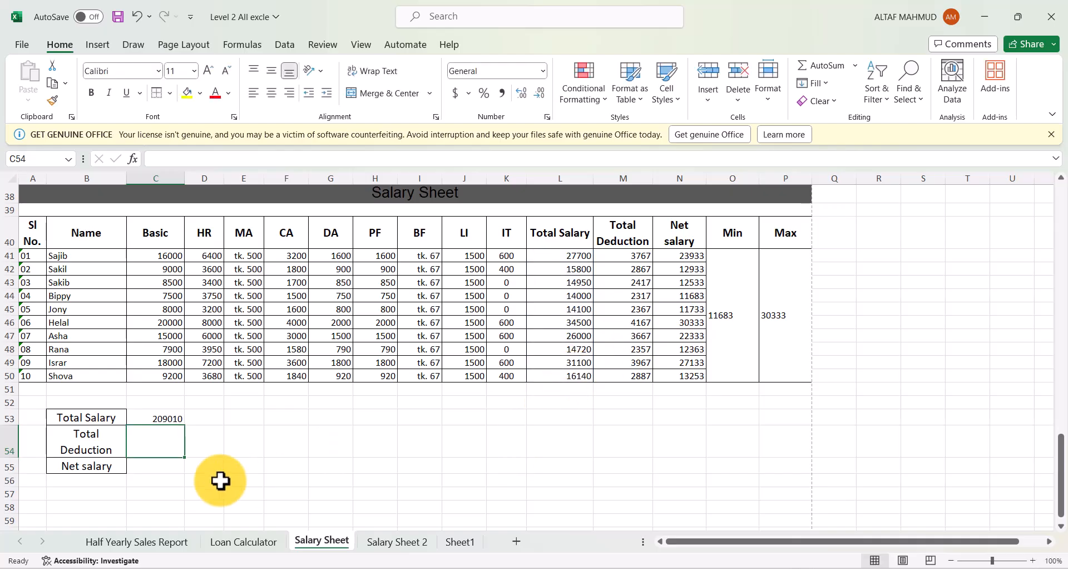
pyautogui.write('=SUM(')
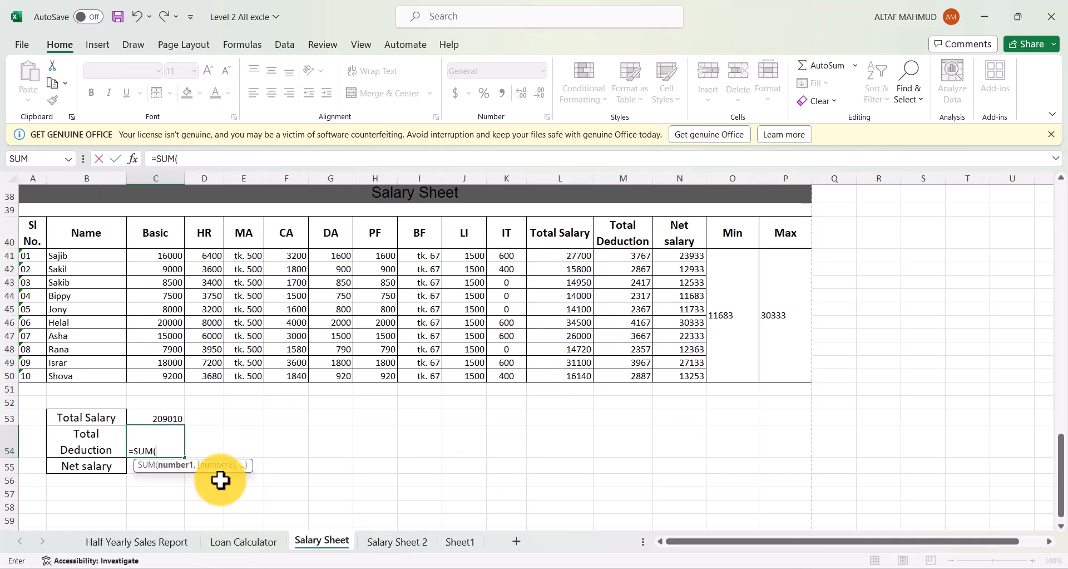
pyautogui.moveTo(608, 257); pyautogui.dragTo(611, 375)
pyautogui.press('Return')
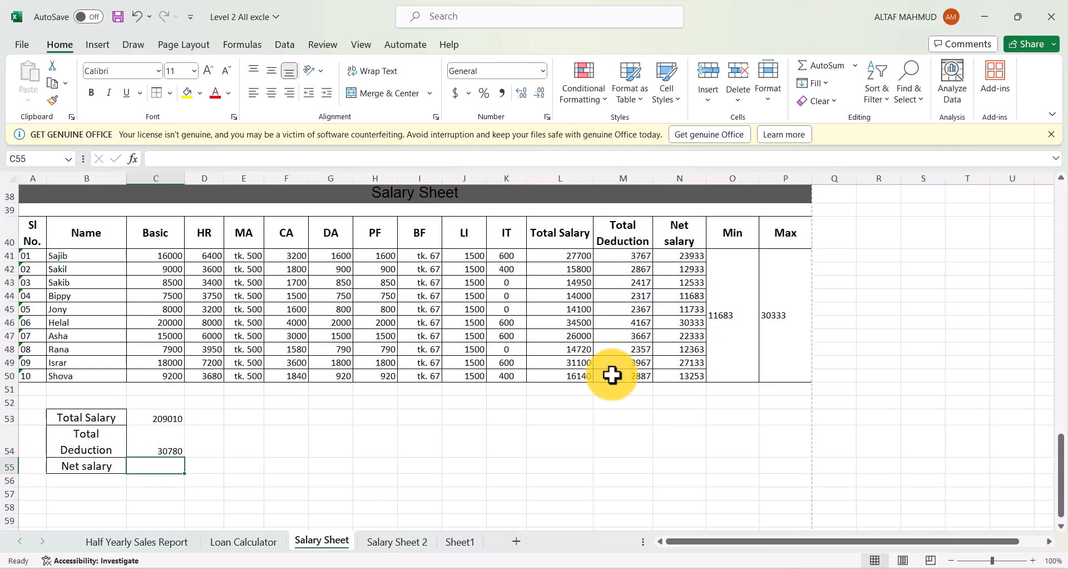
# Sum the net salaries with =SUM(N41:N50) in C55
pyautogui.write('=sum')
pyautogui.press('Tab')
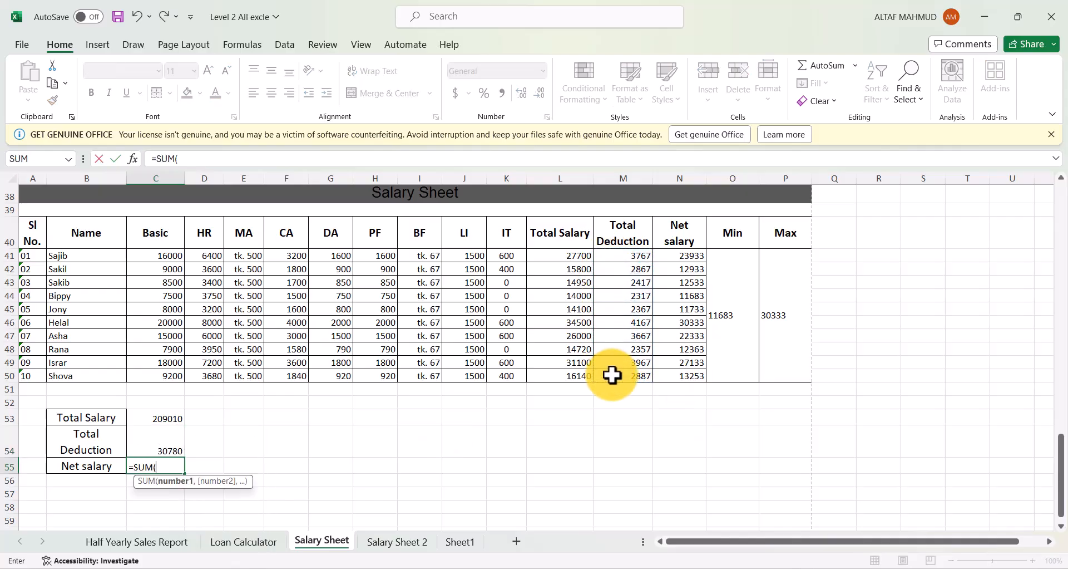
pyautogui.moveTo(684, 262); pyautogui.dragTo(685, 382)
pyautogui.press('Return')
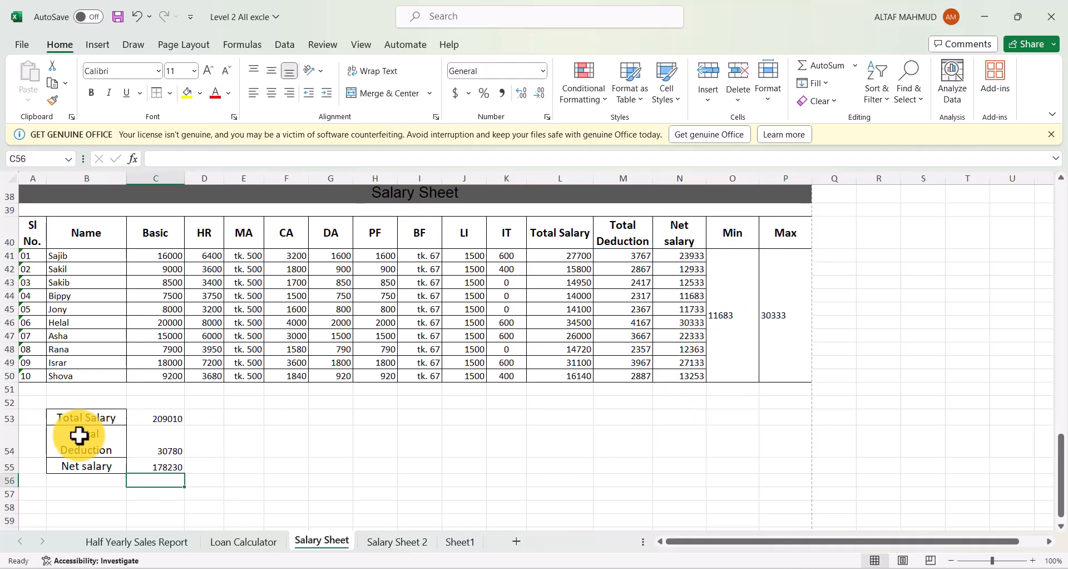
# Apply all borders to the totals table in B53:C55
pyautogui.moveTo(83, 425); pyautogui.dragTo(133, 448)
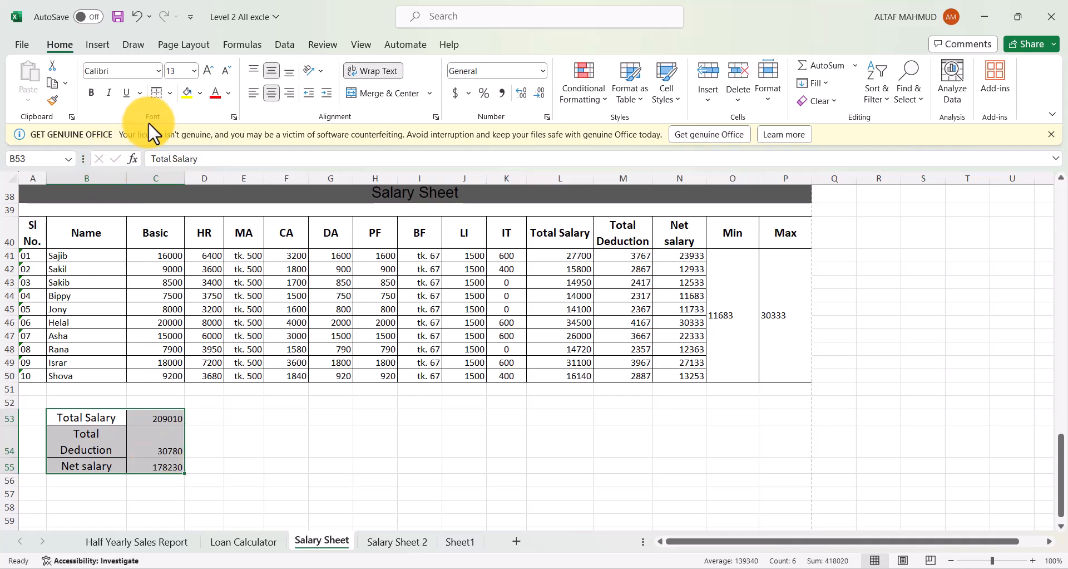
pyautogui.click(170, 93)
pyautogui.click(179, 234)
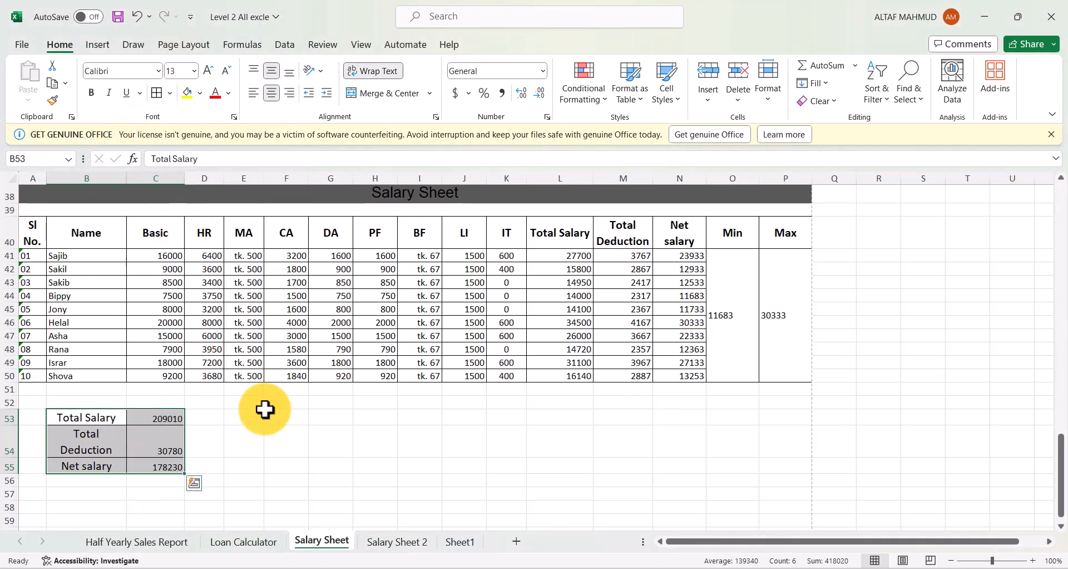
pyautogui.click(262, 409)
pyautogui.click(132, 452)
pyautogui.scroll(-1, 318, 432)
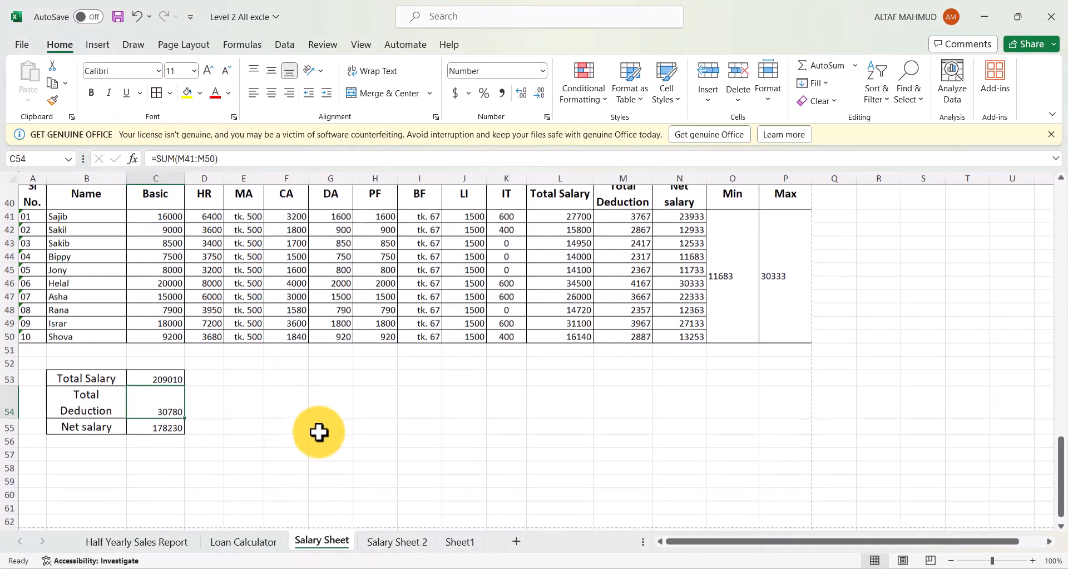
# Insert a 2-D pie chart of B53:C55, shrink it and place it below the salary table beside the totals
pyautogui.moveTo(55, 372); pyautogui.dragTo(149, 425)
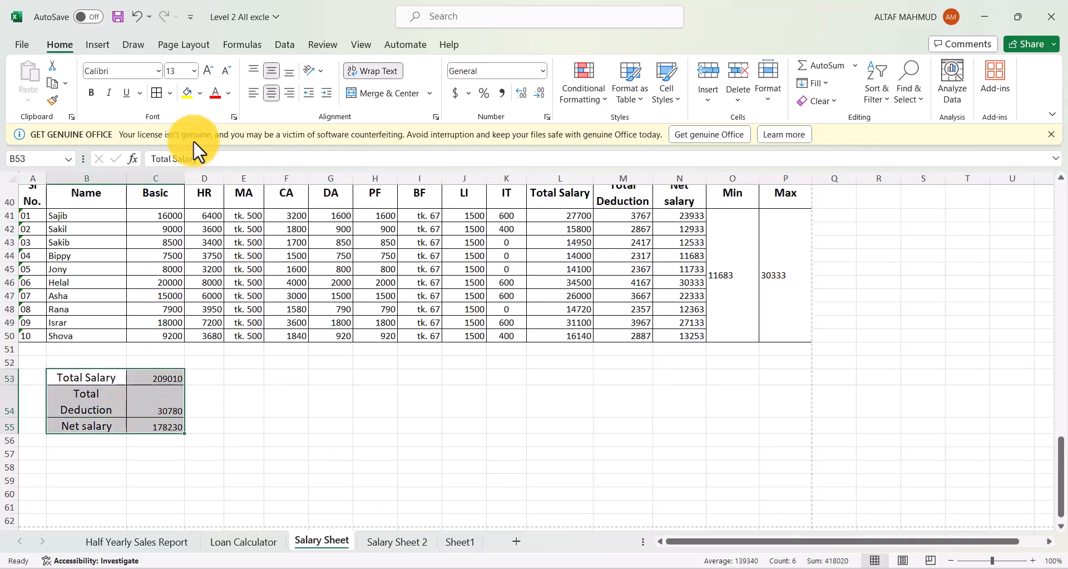
pyautogui.click(100, 45)
pyautogui.click(421, 101)
pyautogui.click(427, 149)
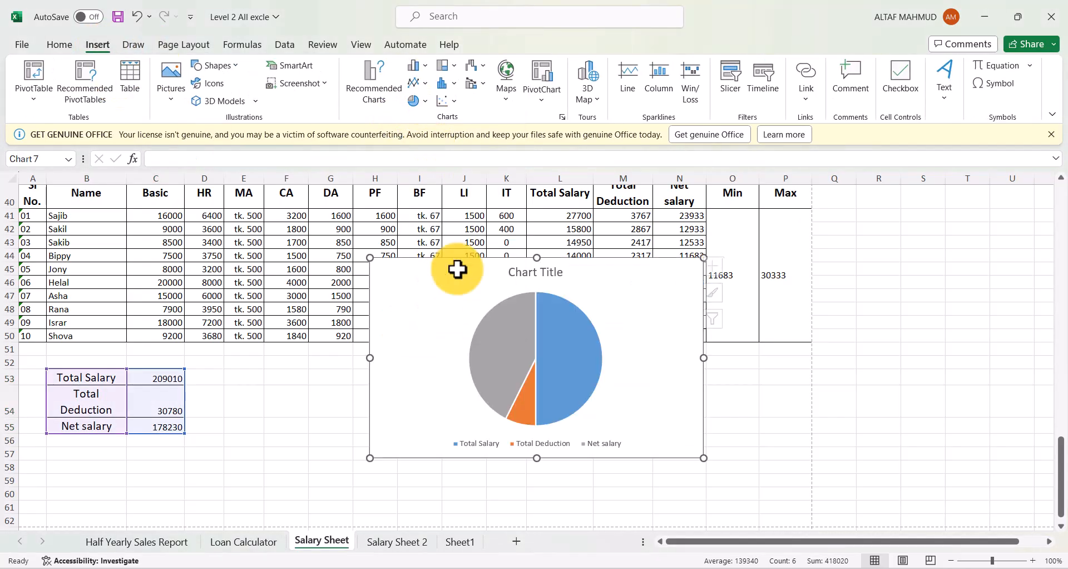
pyautogui.moveTo(661, 311); pyautogui.dragTo(526, 362)
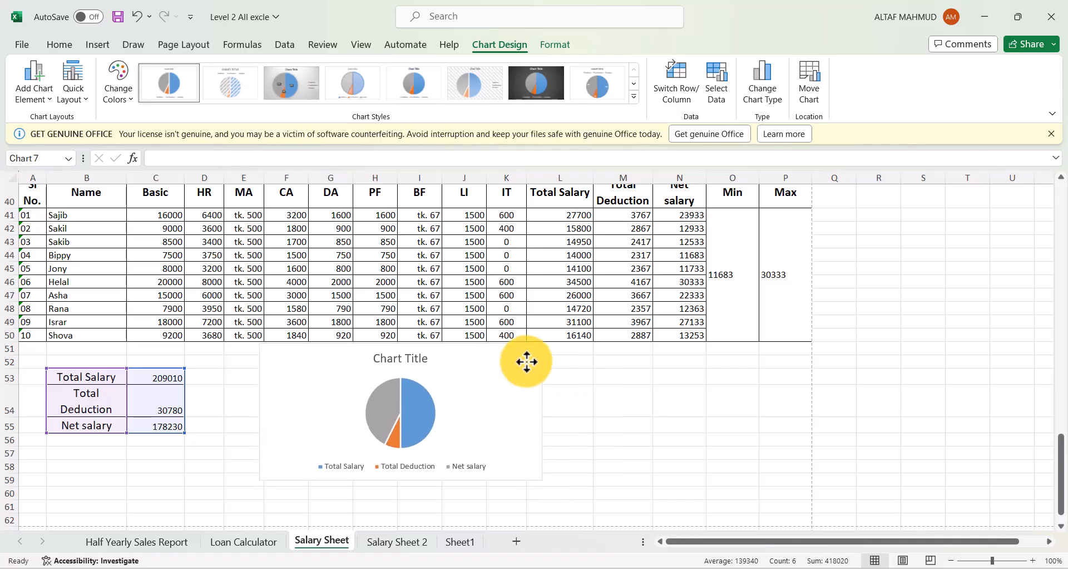
pyautogui.click(624, 392)
# Add data labels to the pie chart of the totals
pyautogui.scroll(-3, 627, 384)
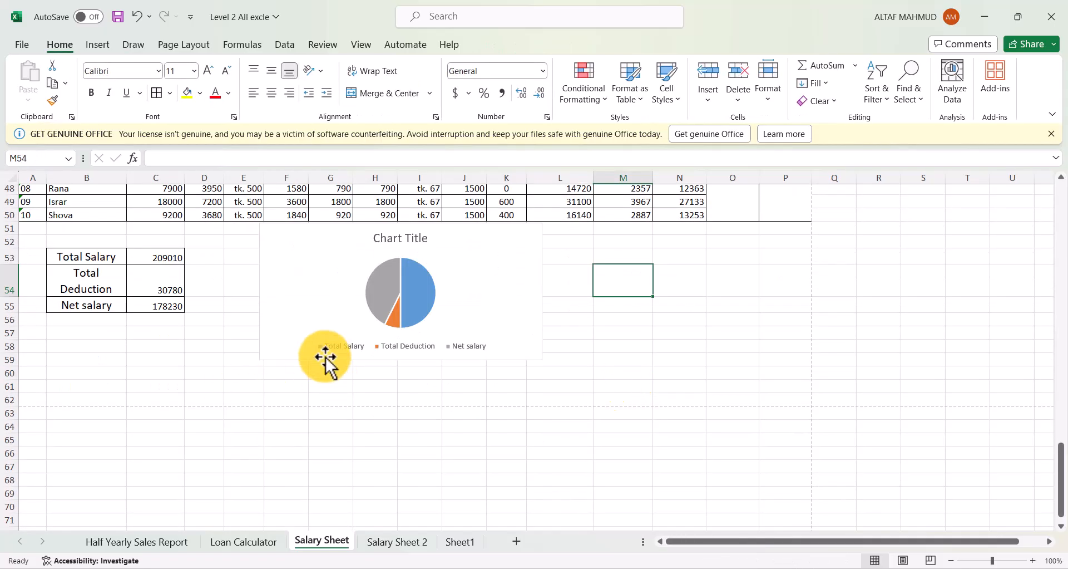
pyautogui.click(465, 286)
pyautogui.click(560, 233)
pyautogui.click(591, 265)
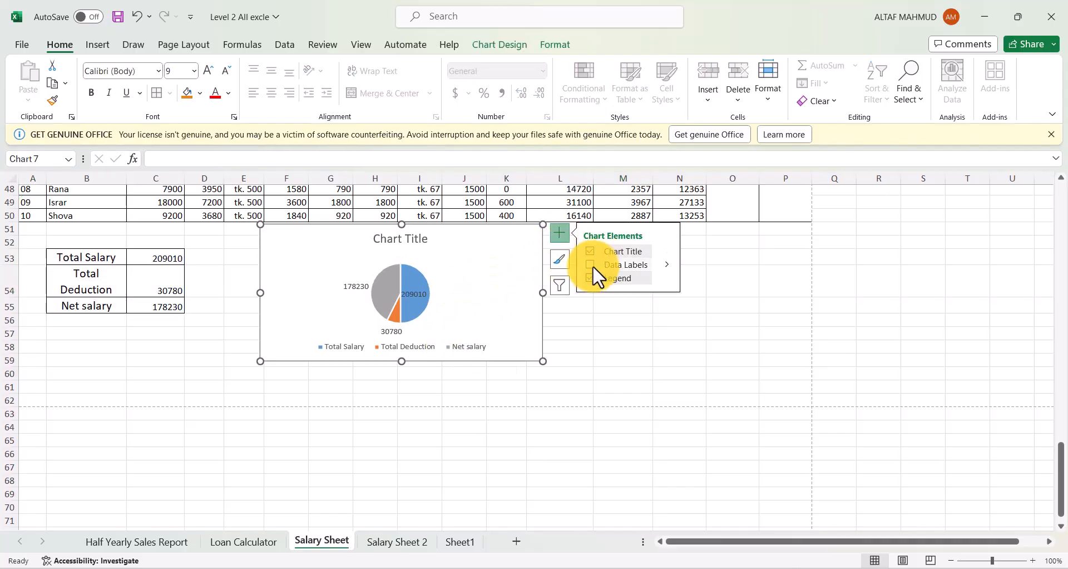
pyautogui.click(421, 388)
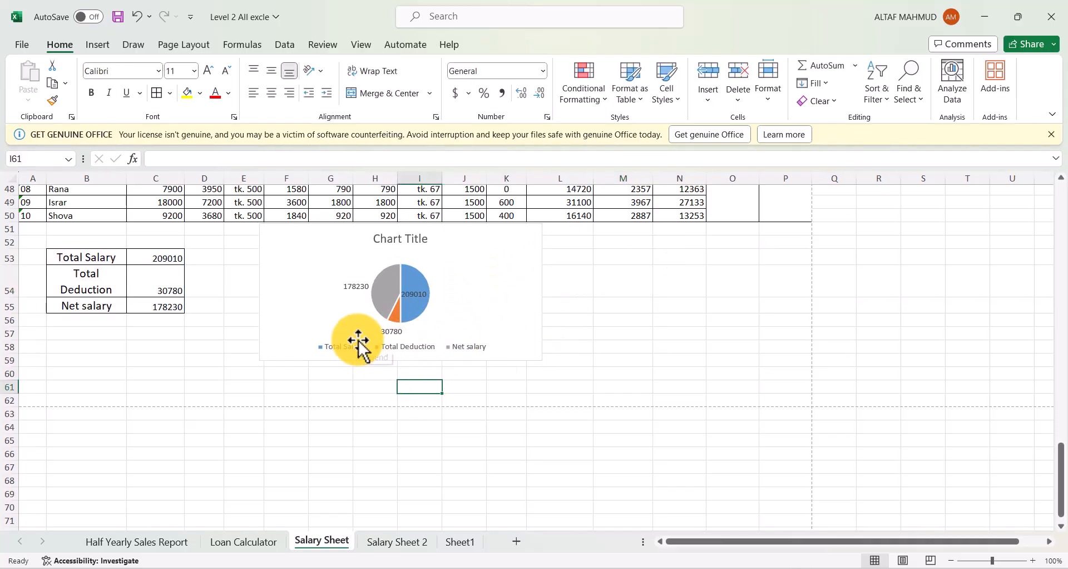
pyautogui.moveTo(388, 300)
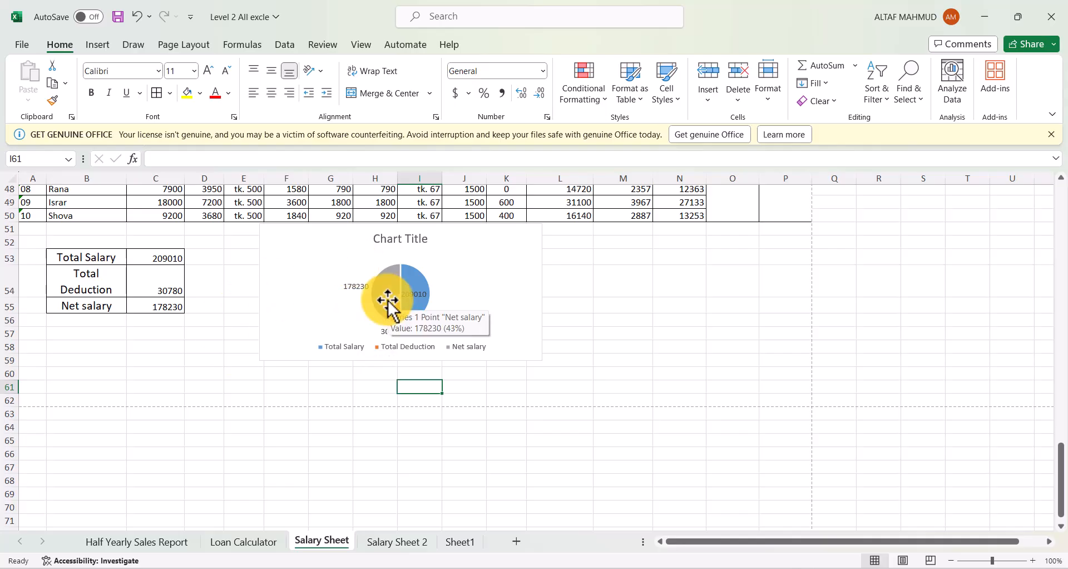
# Check the specification image and the sample salary sheet image for the signature lines below the table, and return to the workbook
pyautogui.hotkey('alt', 'Tab')
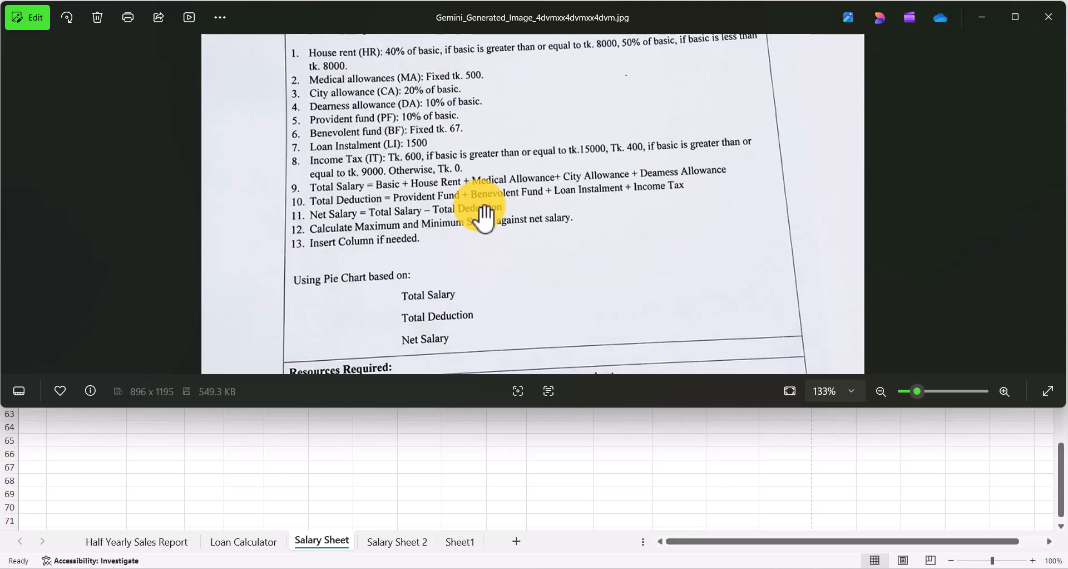
pyautogui.hotkey('alt', 'Tab')
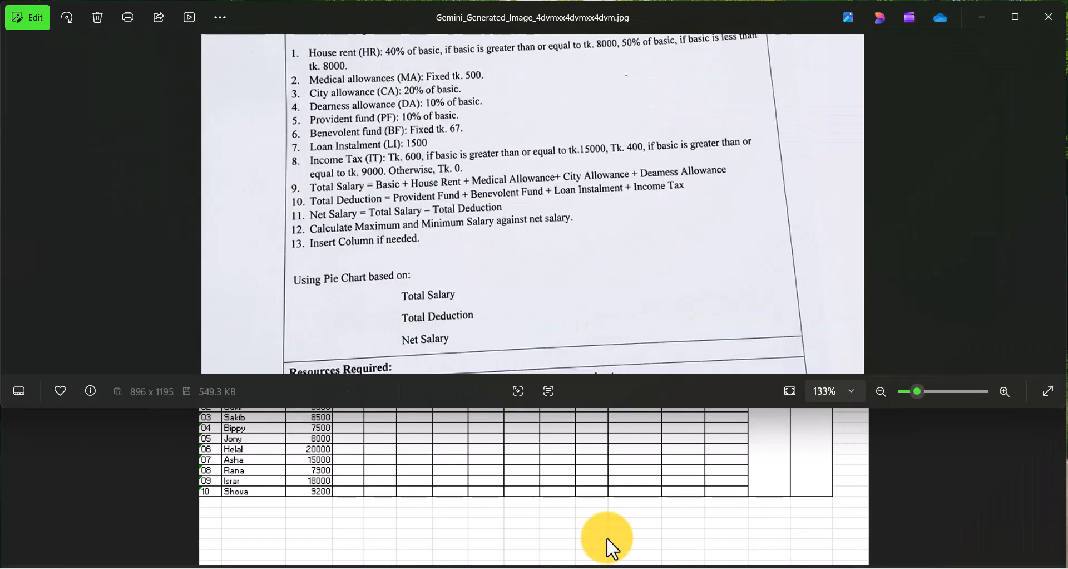
pyautogui.click(606, 536)
pyautogui.moveTo(566, 468); pyautogui.dragTo(566, 358)
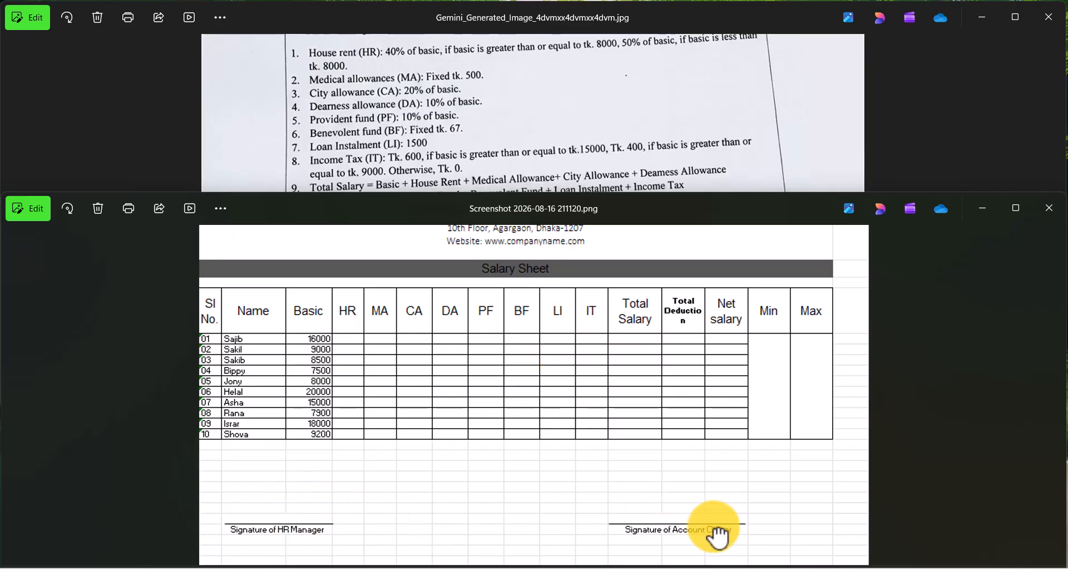
pyautogui.click(704, 563)
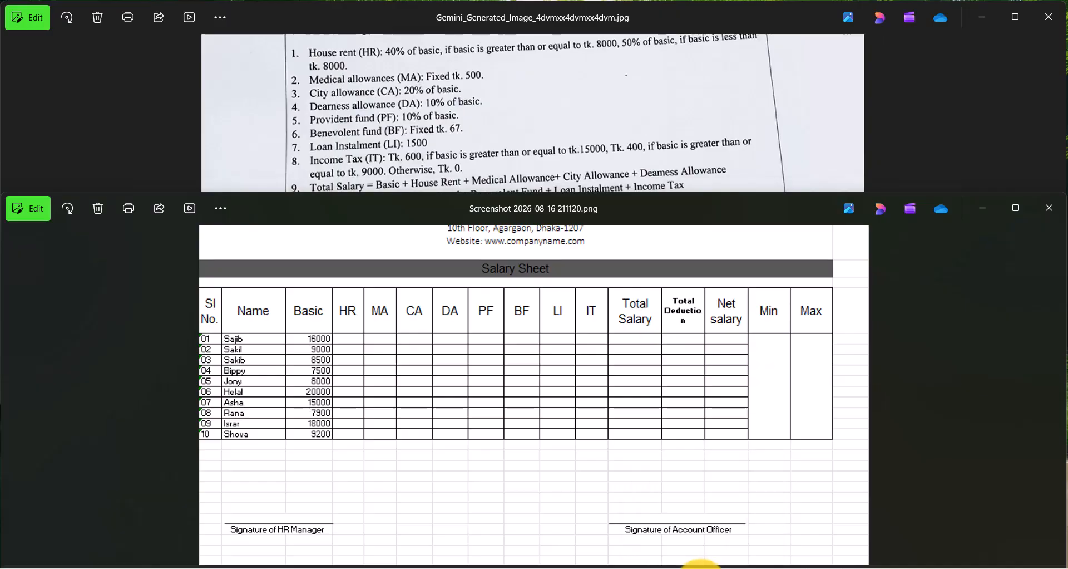
# Merge and center B61:C61 and enter "Signature of HR Manager" as in the sample image
pyautogui.moveTo(89, 386); pyautogui.dragTo(140, 388)
pyautogui.click(367, 94)
pyautogui.hotkey('alt', 'Tab')
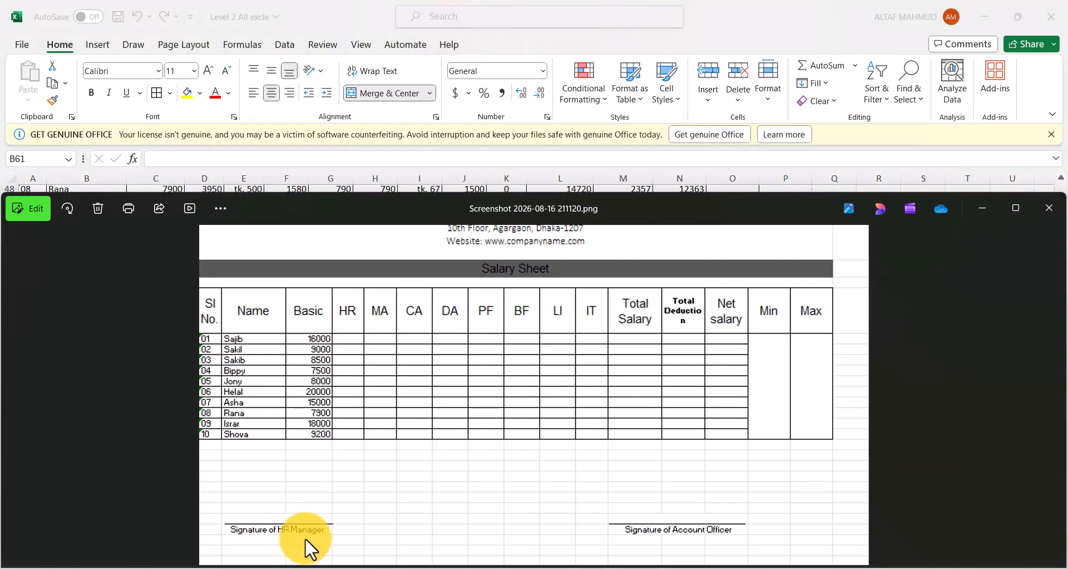
pyautogui.hotkey('alt', 'Tab')
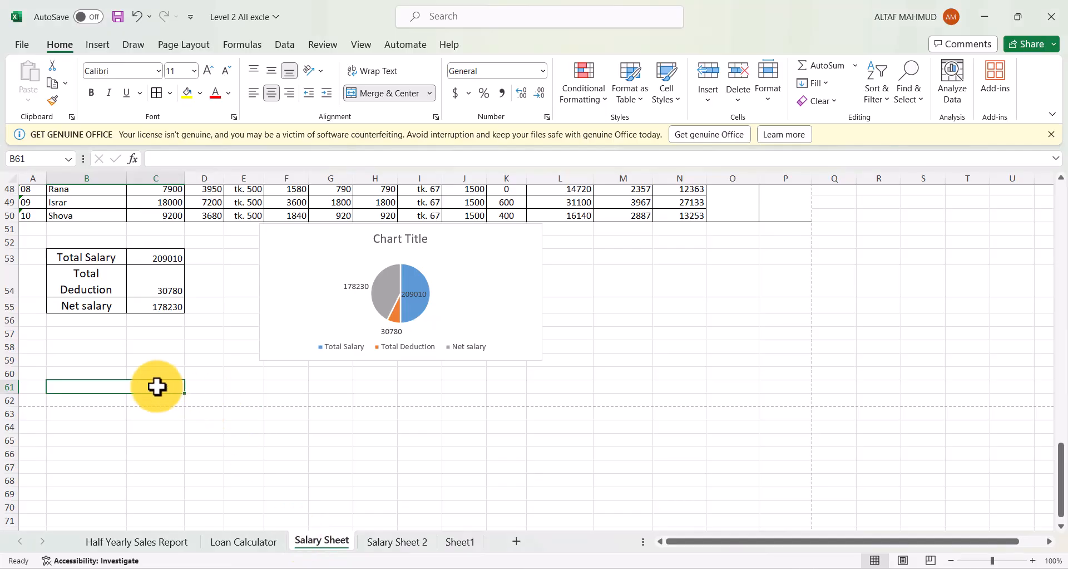
pyautogui.write('Signature')
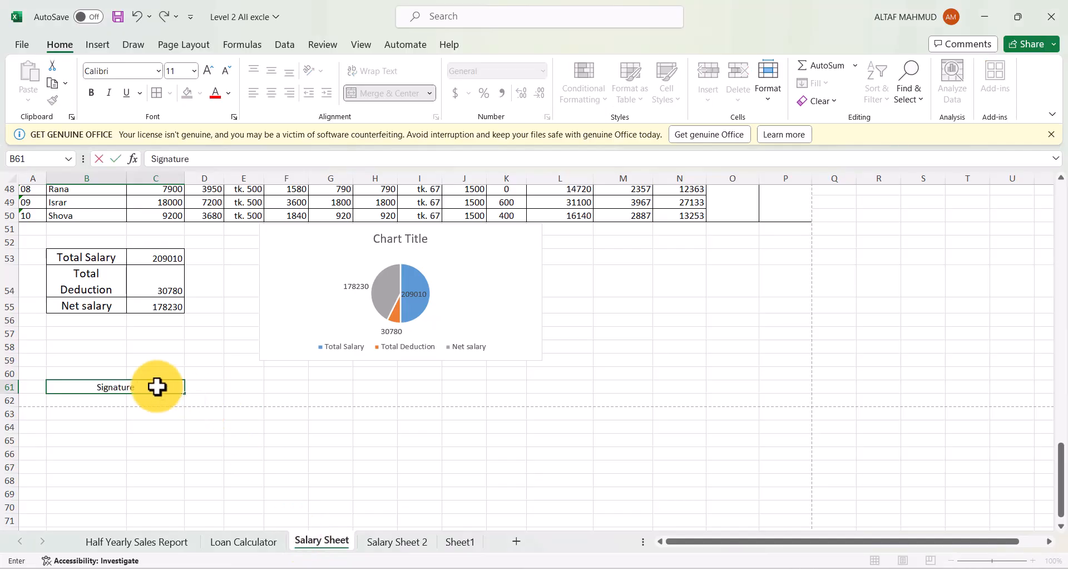
pyautogui.write(' of HR Mana')
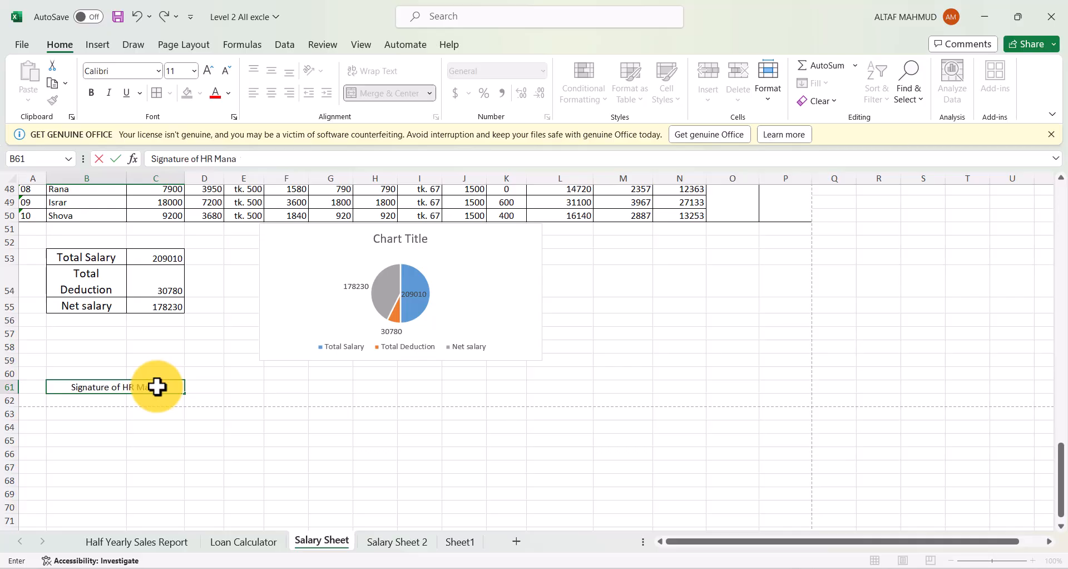
pyautogui.write('ger')
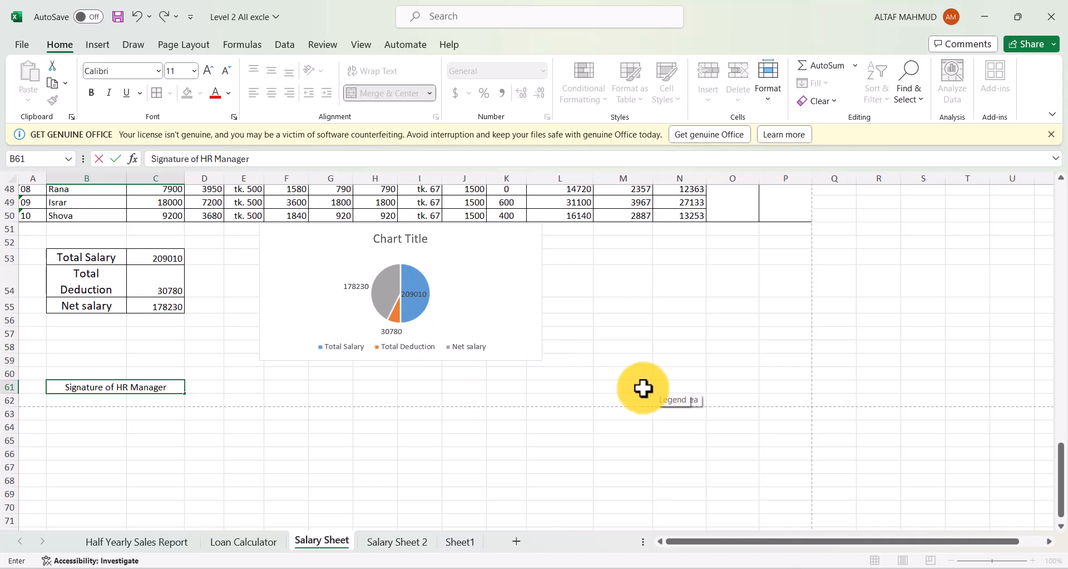
# Merge and center M61:O61 and enter the account officer's signature label there
pyautogui.moveTo(643, 388); pyautogui.dragTo(730, 387)
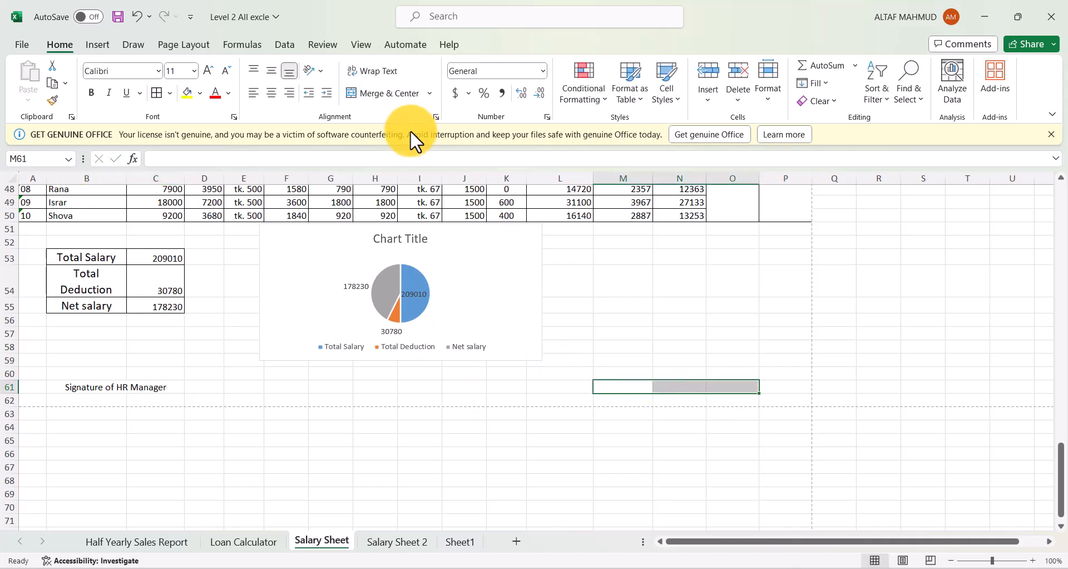
pyautogui.click(392, 95)
pyautogui.write('Signature od Account Officer')
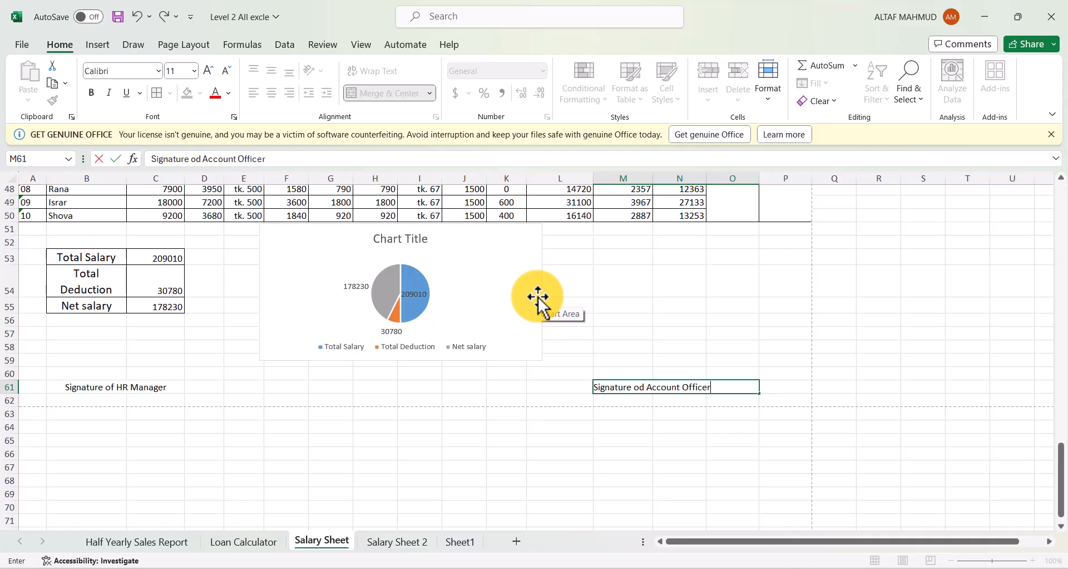
pyautogui.click(613, 333)
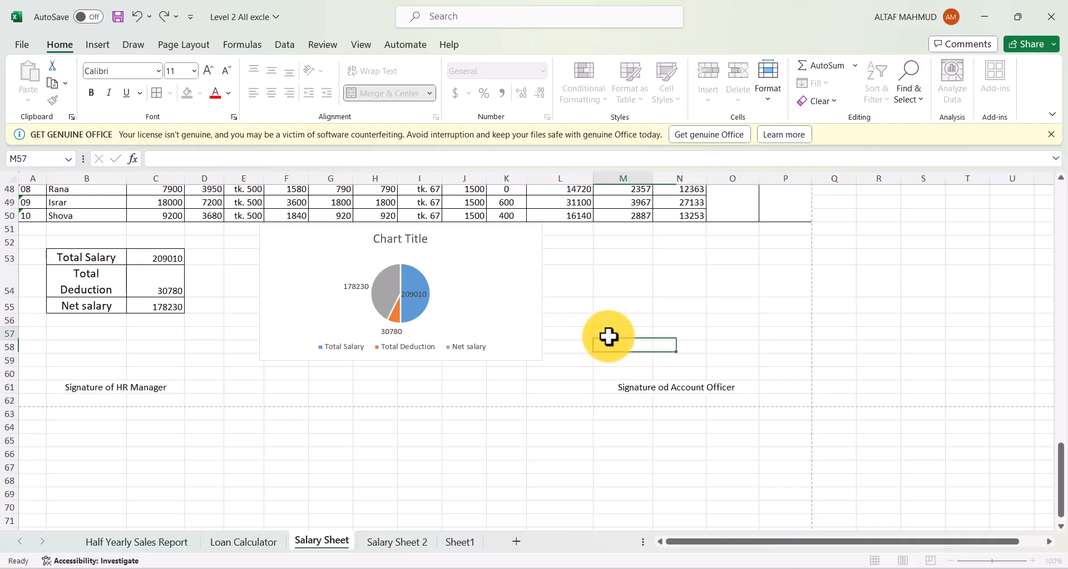
# Correct the misspelled word in M61 so the label reads "Signature of Account Officer"
pyautogui.click(640, 385)
pyautogui.doubleClick(658, 388)
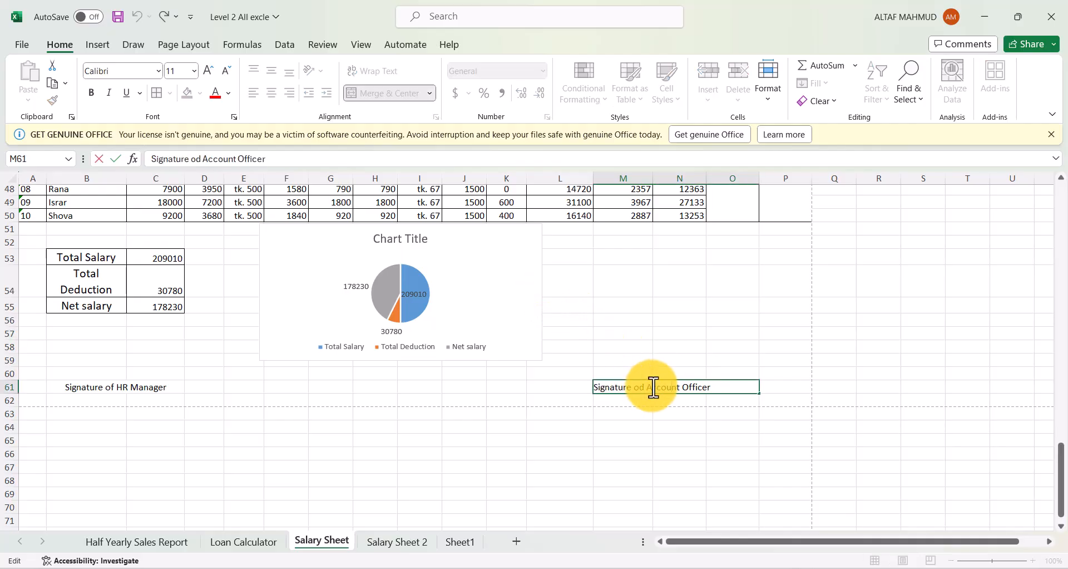
pyautogui.press('BackSpace')
pyautogui.write('f')
pyautogui.press('Return')
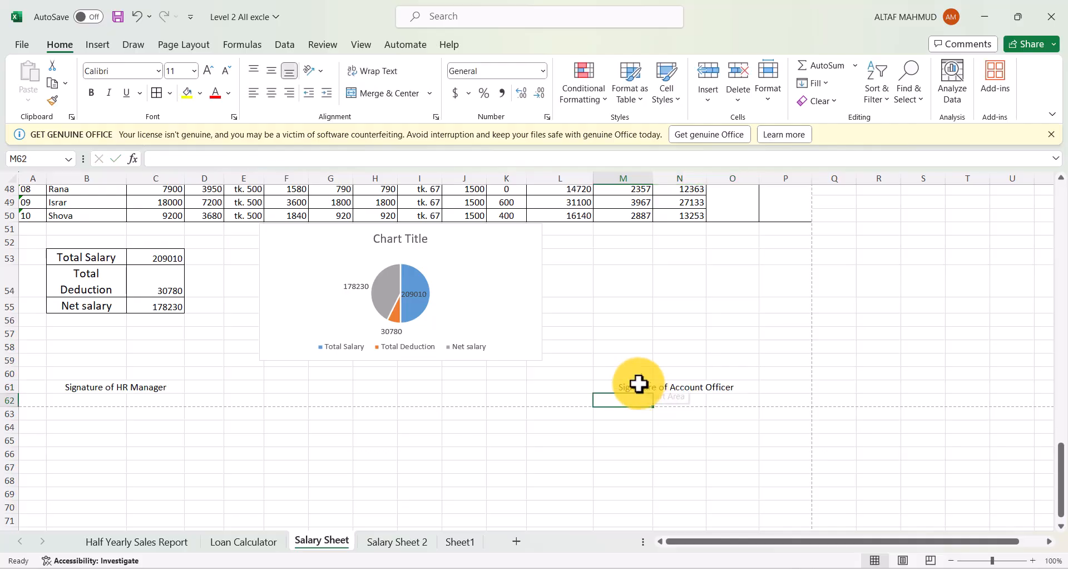
pyautogui.click(643, 386)
# Compare the signature labels with the sample salary sheet image and return to the workbook
pyautogui.click(107, 396)
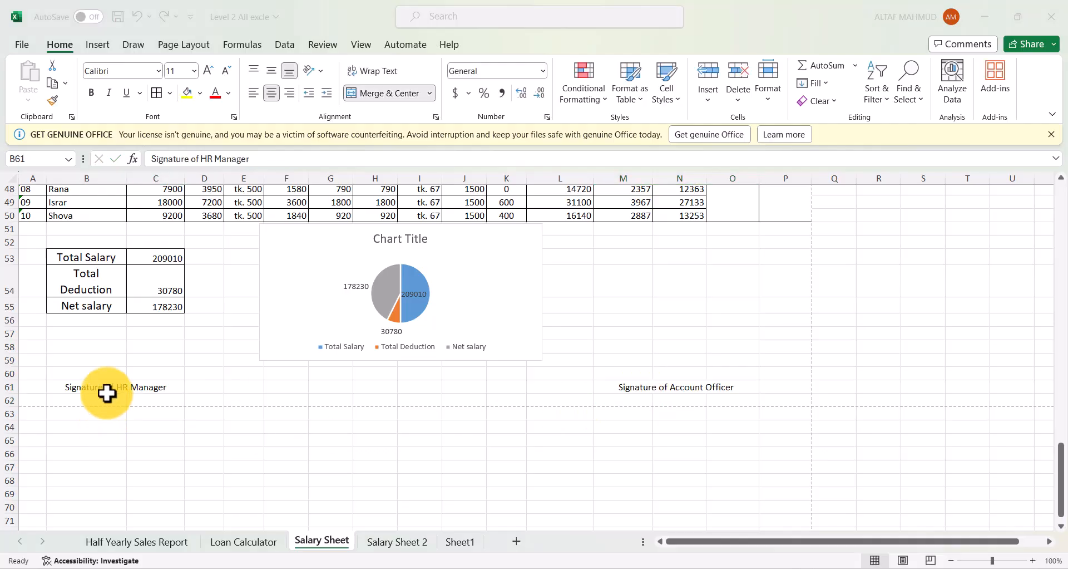
pyautogui.hotkey('alt', 'Tab')
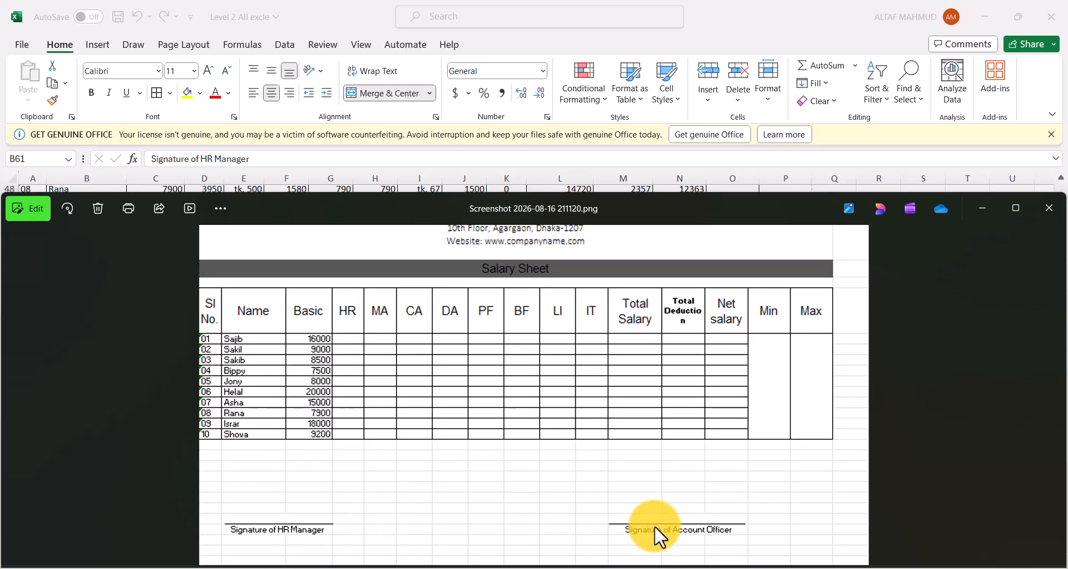
pyautogui.hotkey('alt', 'Tab')
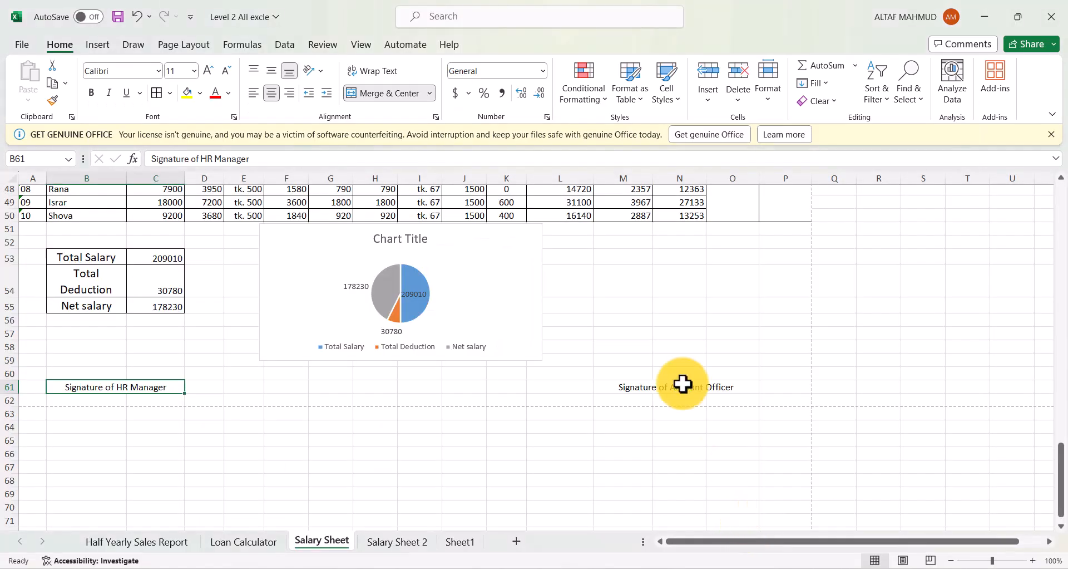
# Add a top border above both signature labels, Account Officer in M61:O61 and HR Manager in B61:C61
pyautogui.click(612, 387)
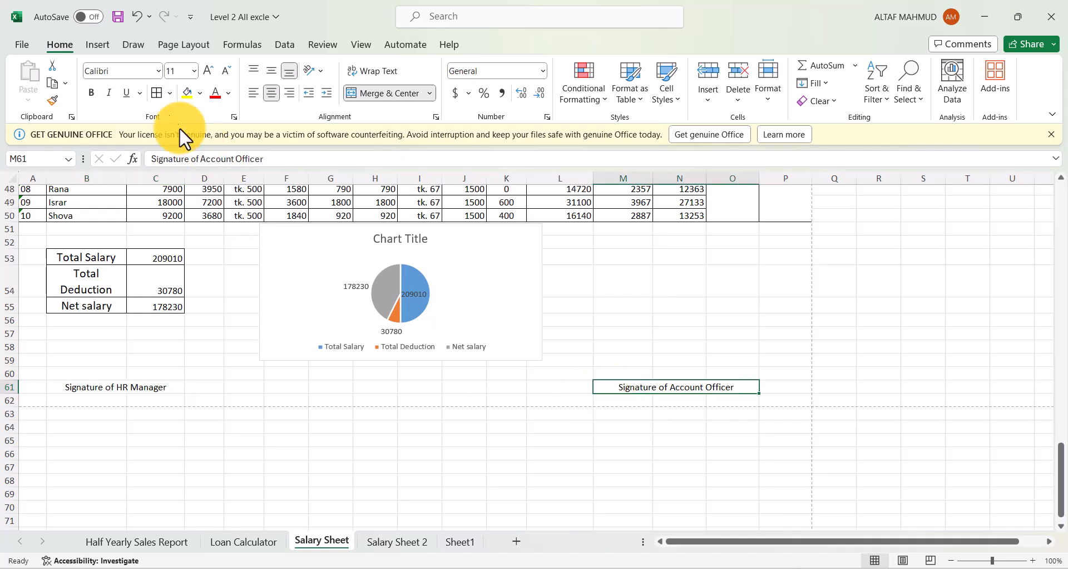
pyautogui.click(169, 93)
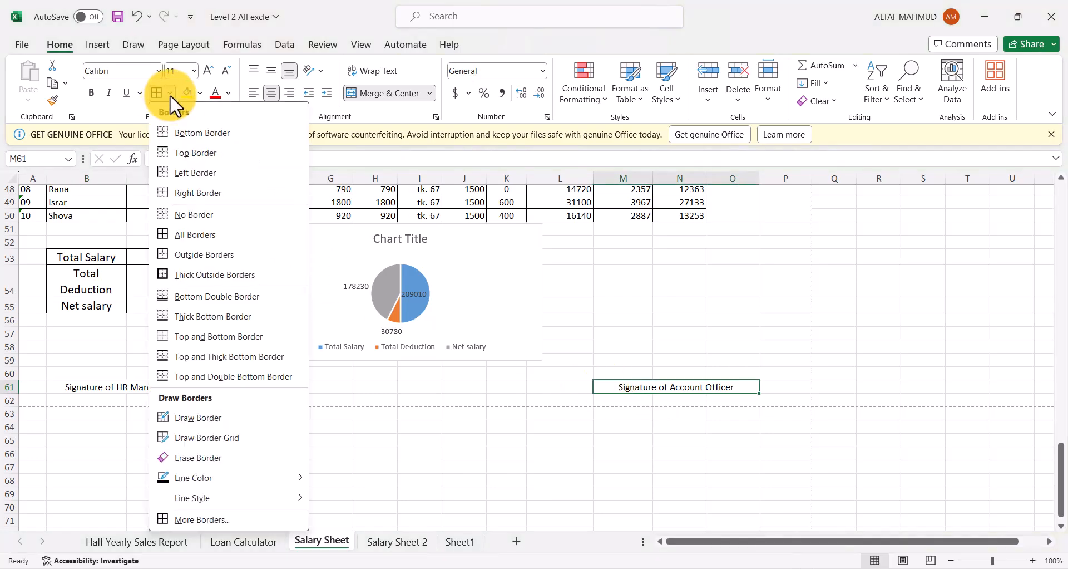
pyautogui.click(183, 154)
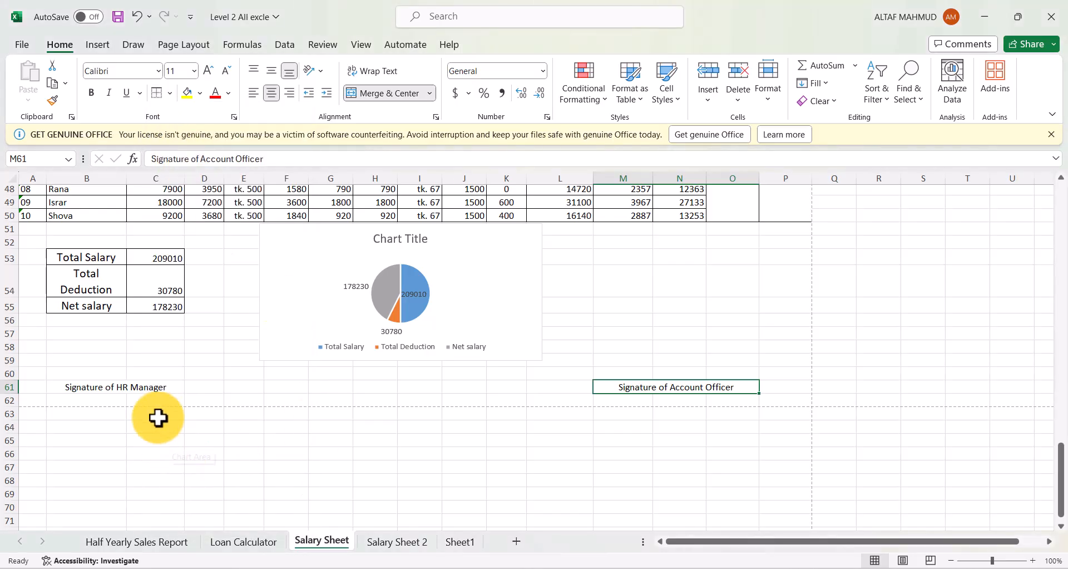
pyautogui.click(160, 386)
pyautogui.click(169, 93)
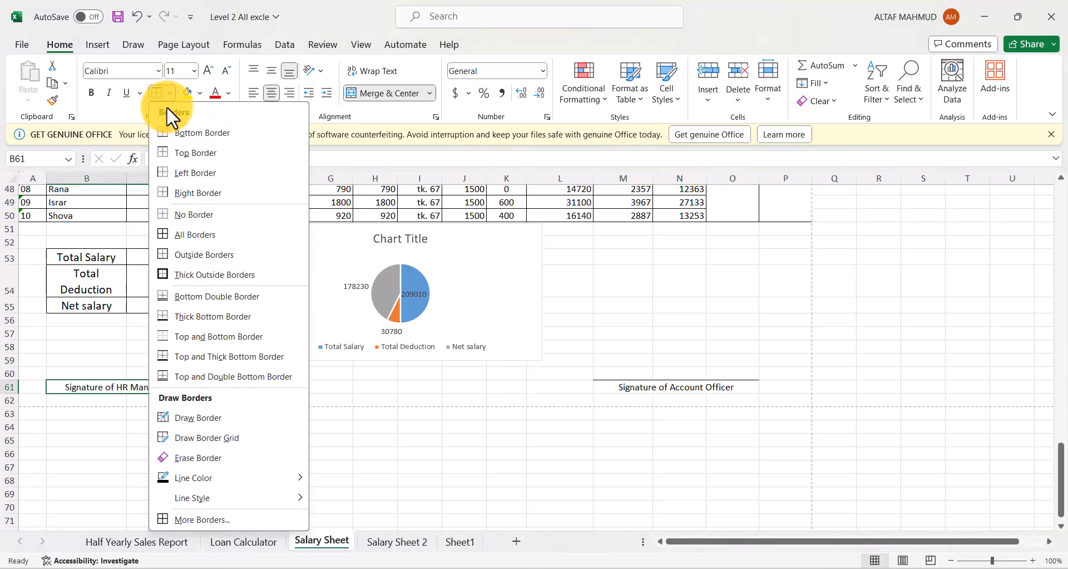
pyautogui.click(157, 93)
pyautogui.click(141, 417)
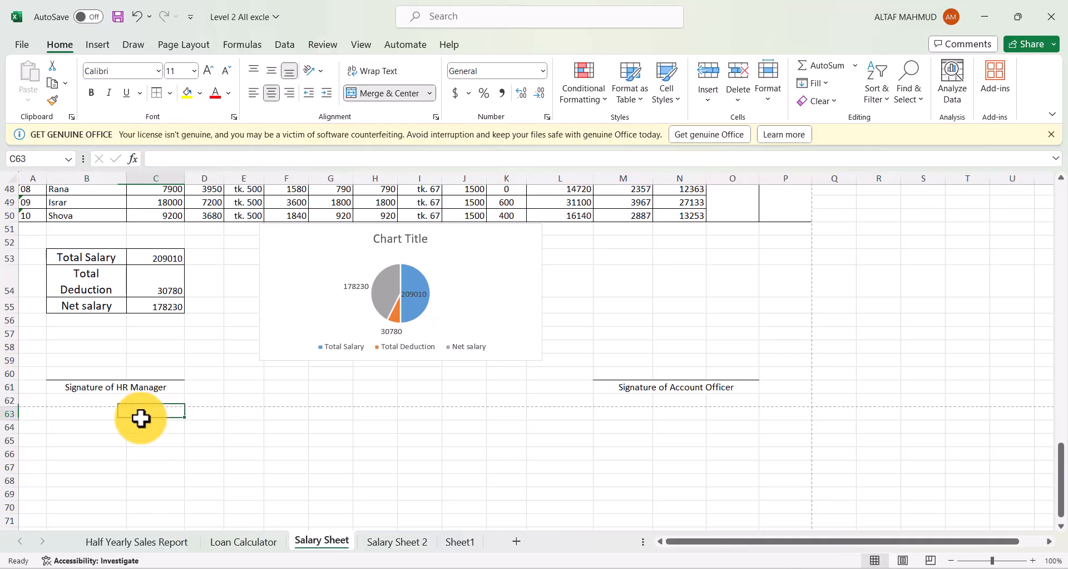
pyautogui.click(125, 388)
pyautogui.click(548, 390)
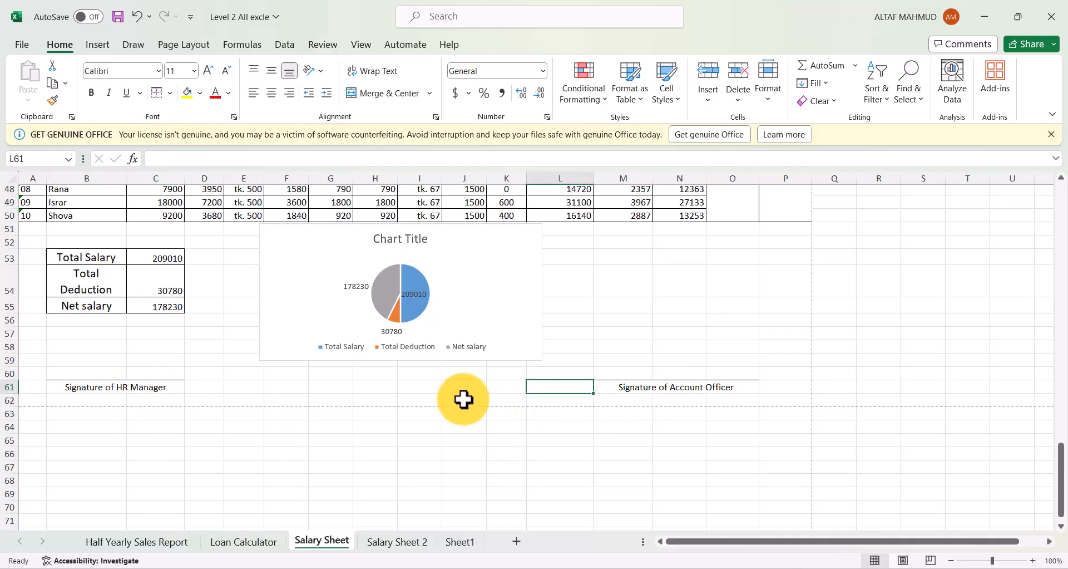
# Examine the finished salary sheet on page 3 of the print preview, and return to the worksheet
pyautogui.scroll(3, 464, 399)
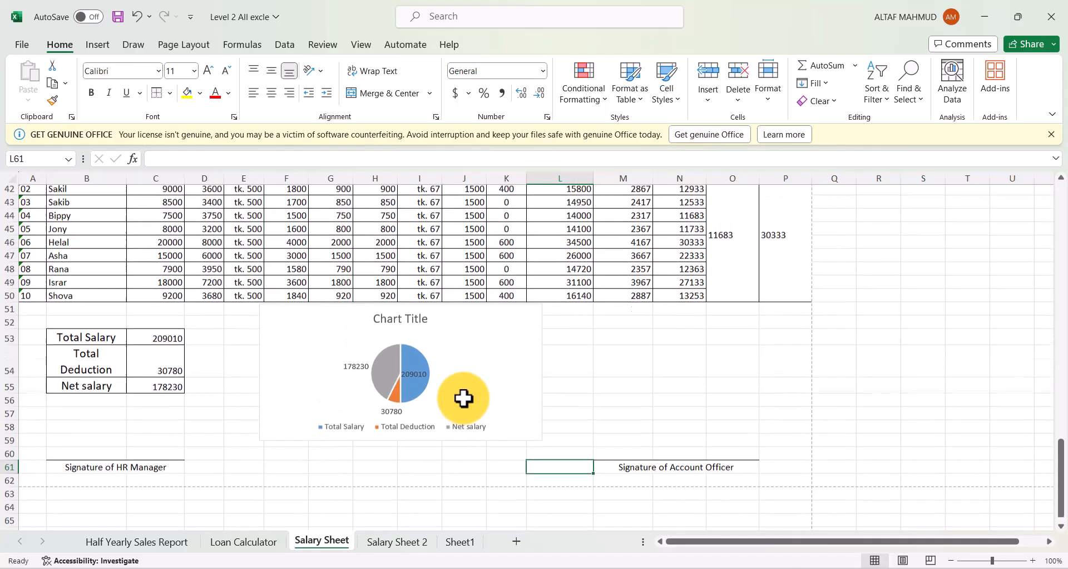
pyautogui.hotkey('ctrl', 'p')
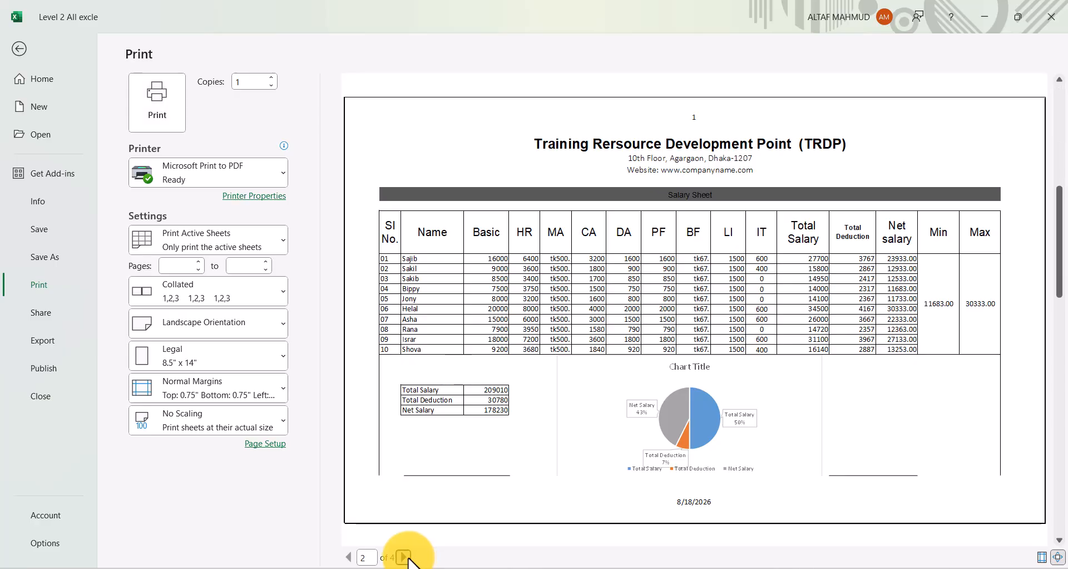
pyautogui.click(406, 557)
pyautogui.click(404, 557)
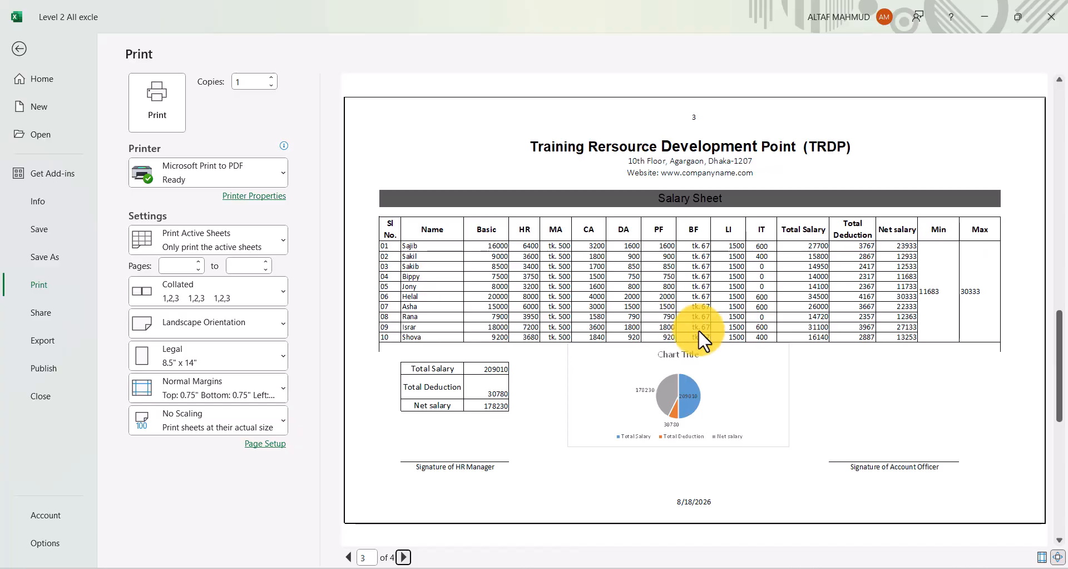
pyautogui.click(18, 49)
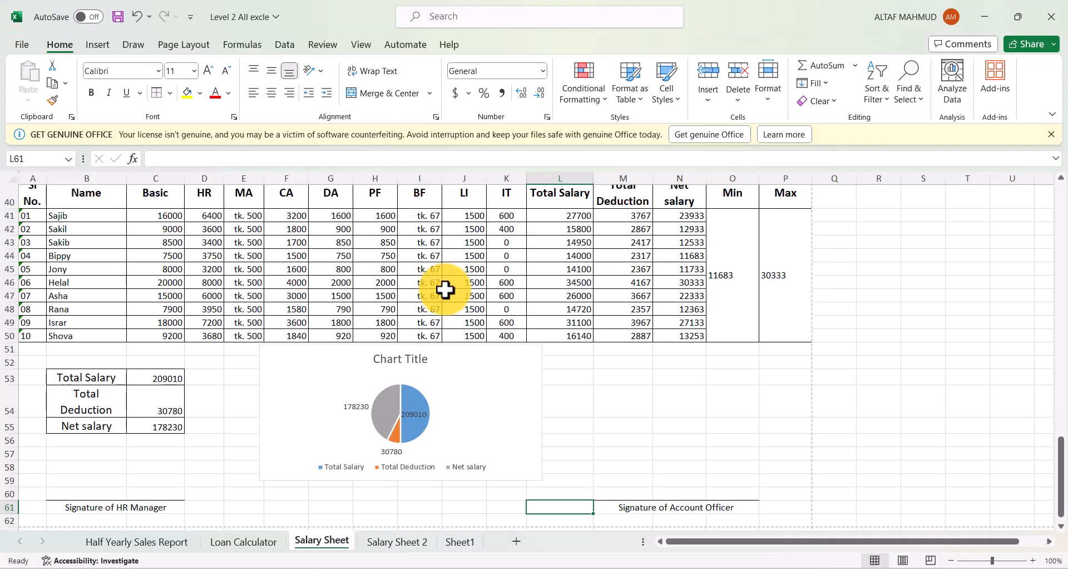
pyautogui.scroll(3, 445, 289)
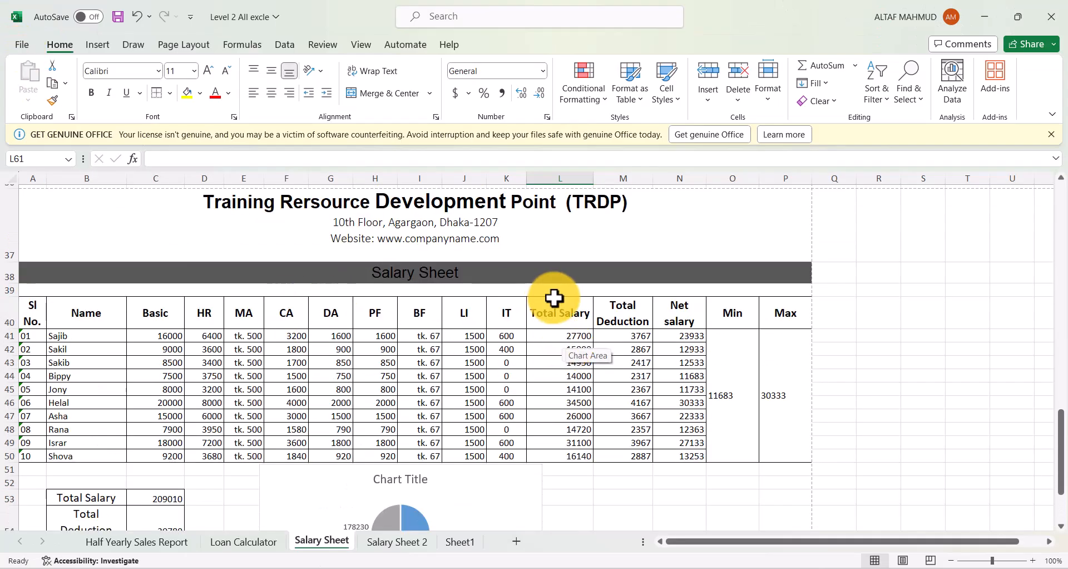